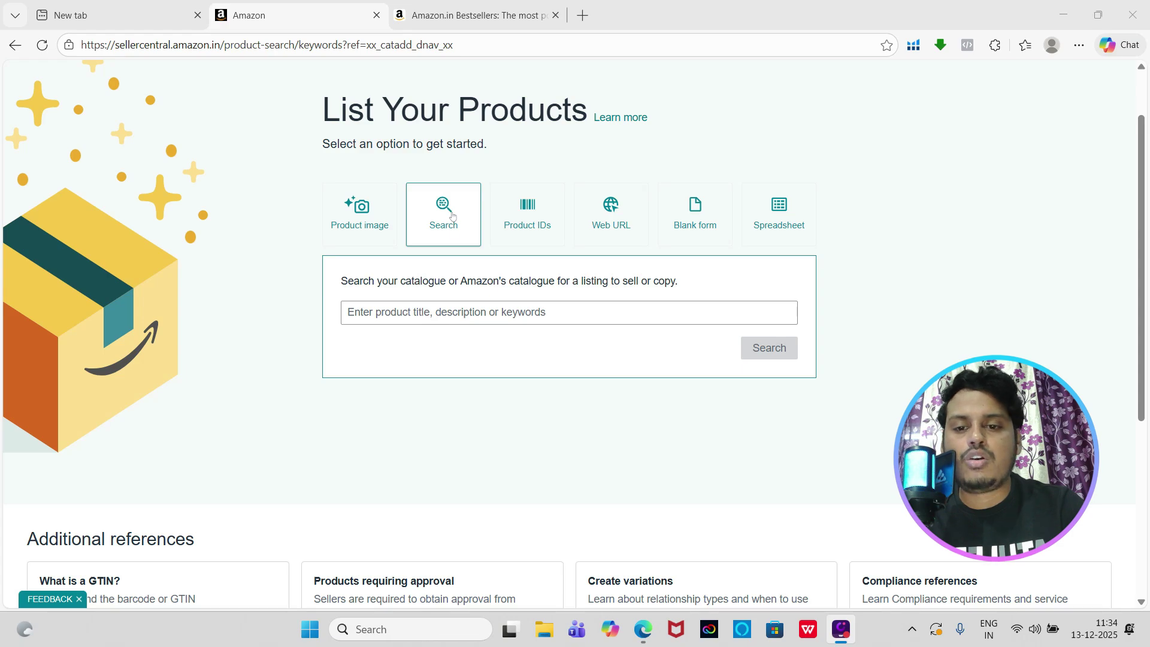
Search the Amazon catalogue for "pencil case" from the product listing page
{"action": "left_click", "coordinate": [432, 323]}
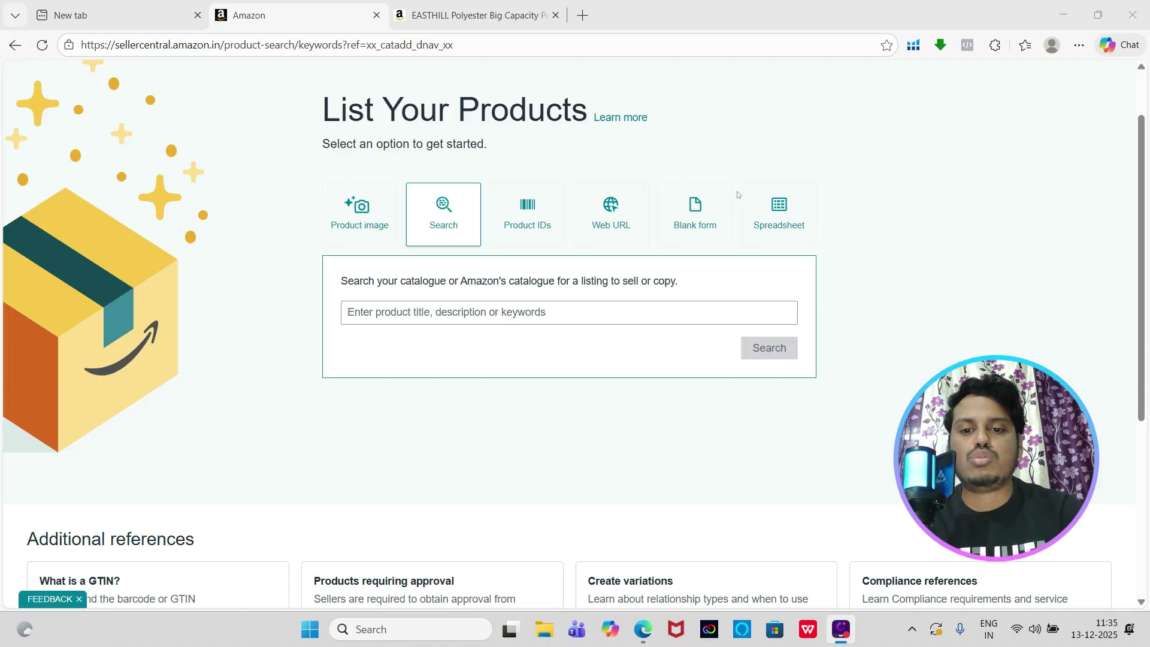
{"action": "left_click", "coordinate": [483, 304]}
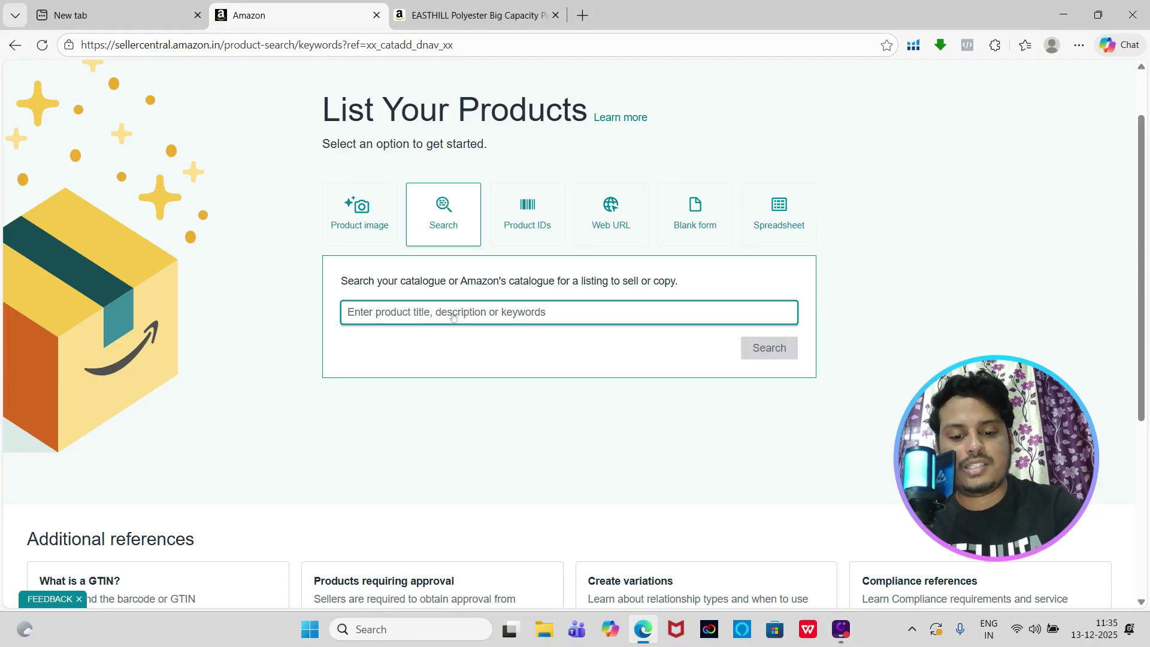
{"action": "type", "text": "pe"}
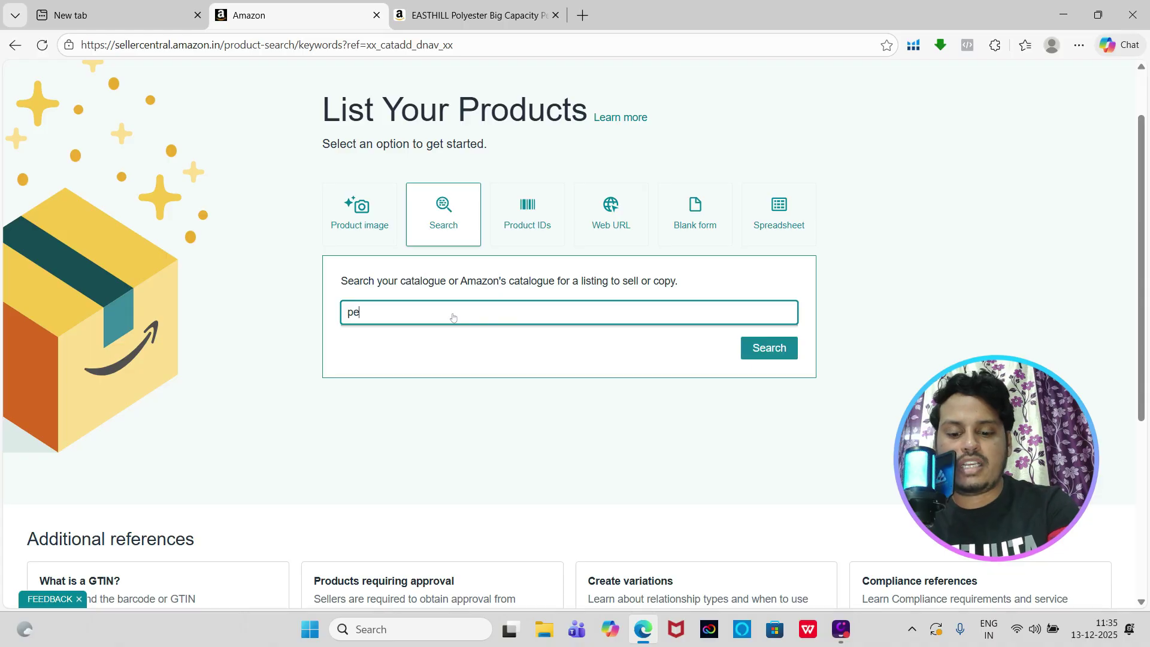
{"action": "type", "text": "ndil"}
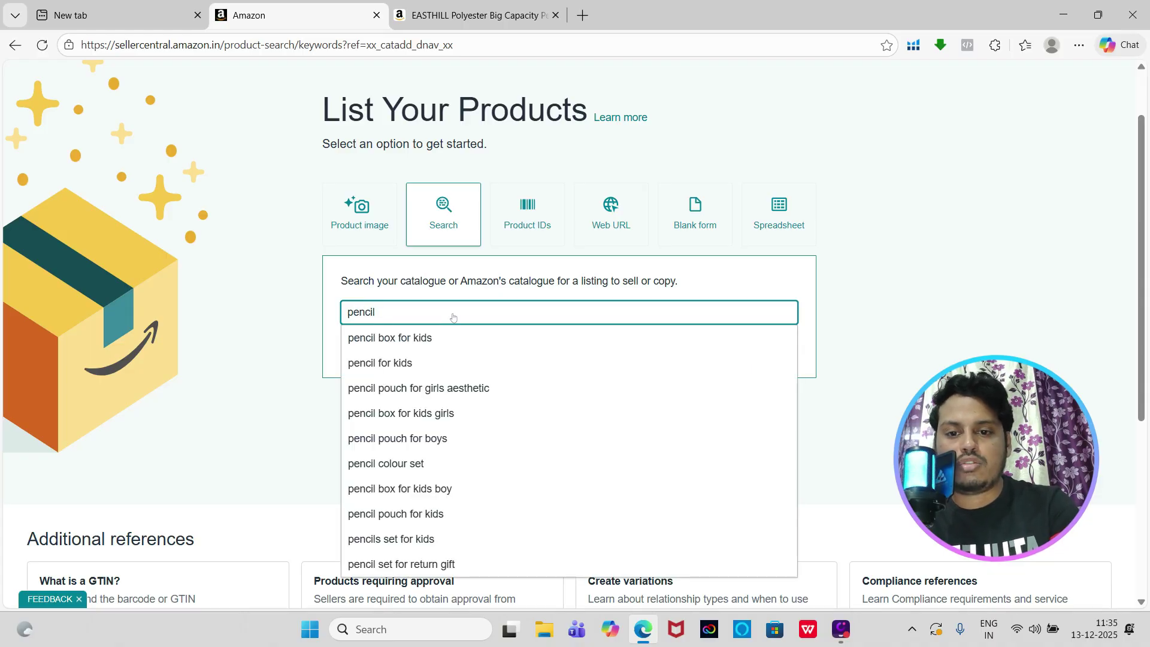
{"action": "type", "text": " case"}
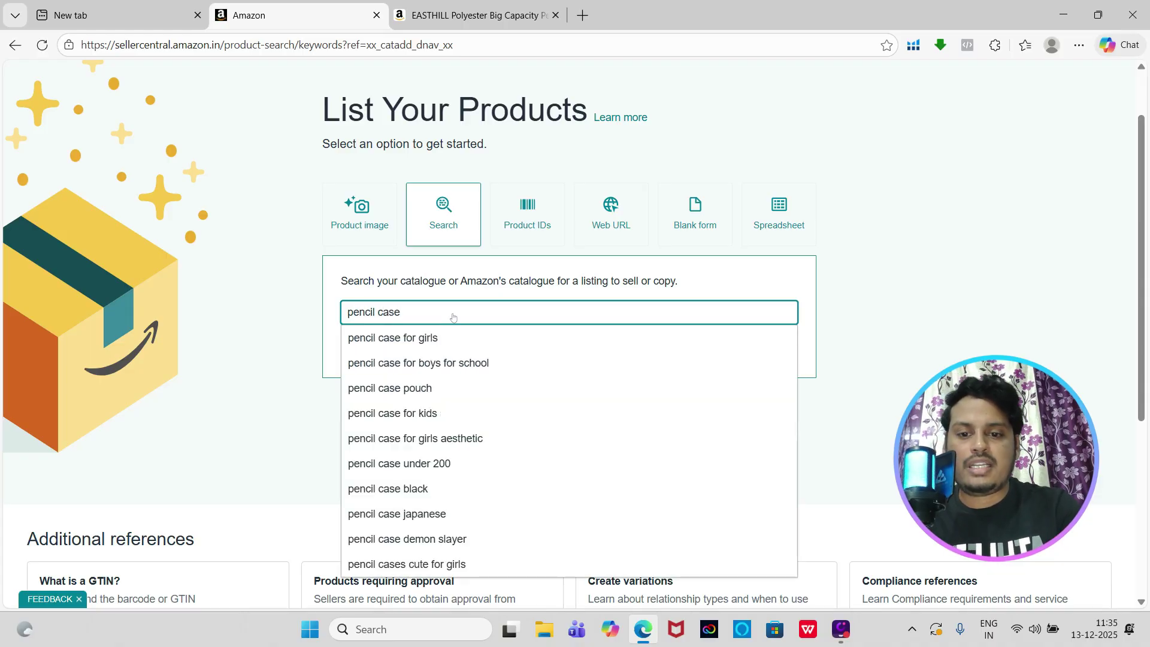
{"action": "left_click", "coordinate": [611, 261]}
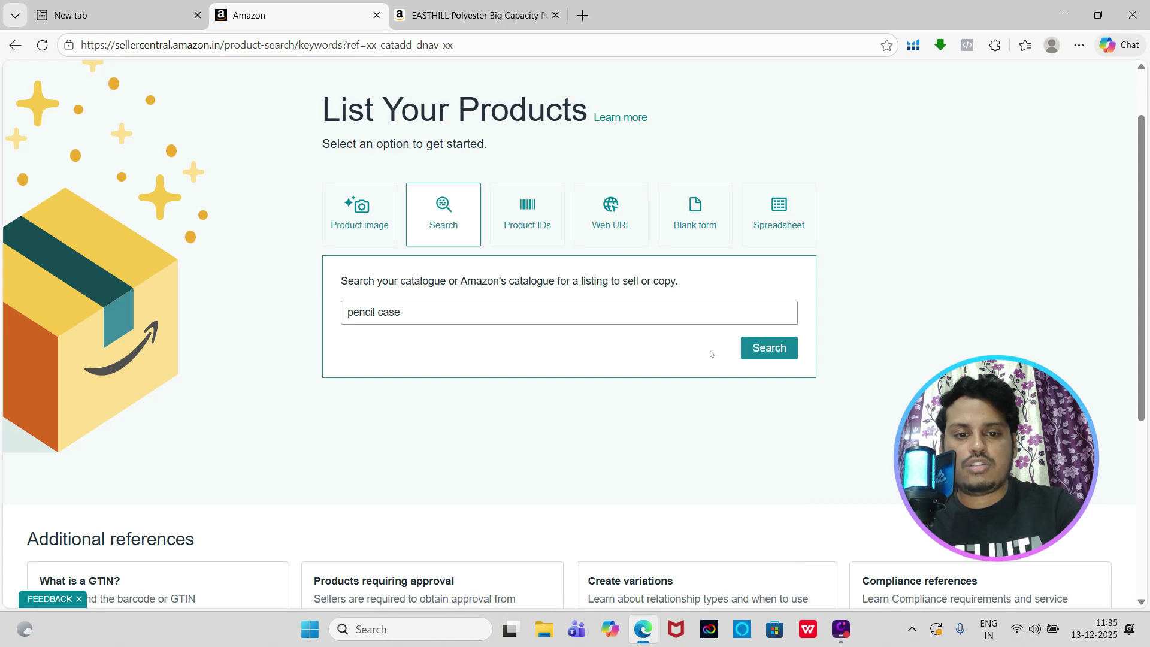
{"action": "left_click", "coordinate": [753, 348]}
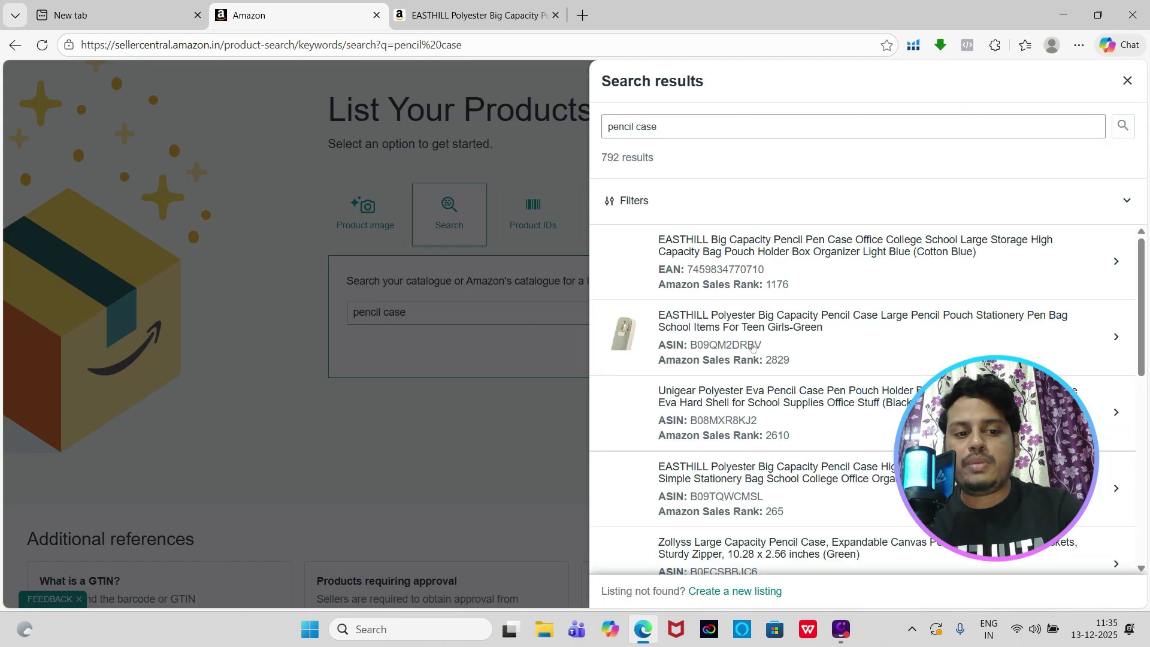
Look through the matching pencil case products and start creating a new listing
{"action": "scroll", "coordinate": [753, 348], "scroll_direction": "down", "scroll_amount": 5}
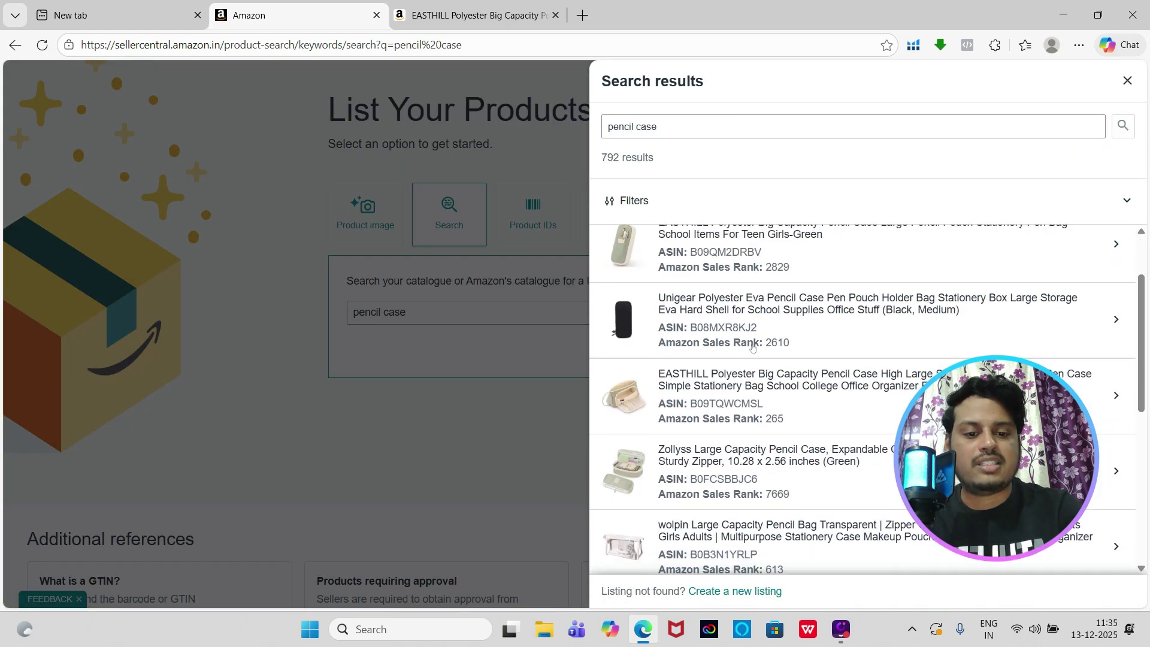
{"action": "scroll", "coordinate": [753, 348], "scroll_direction": "down", "scroll_amount": 2}
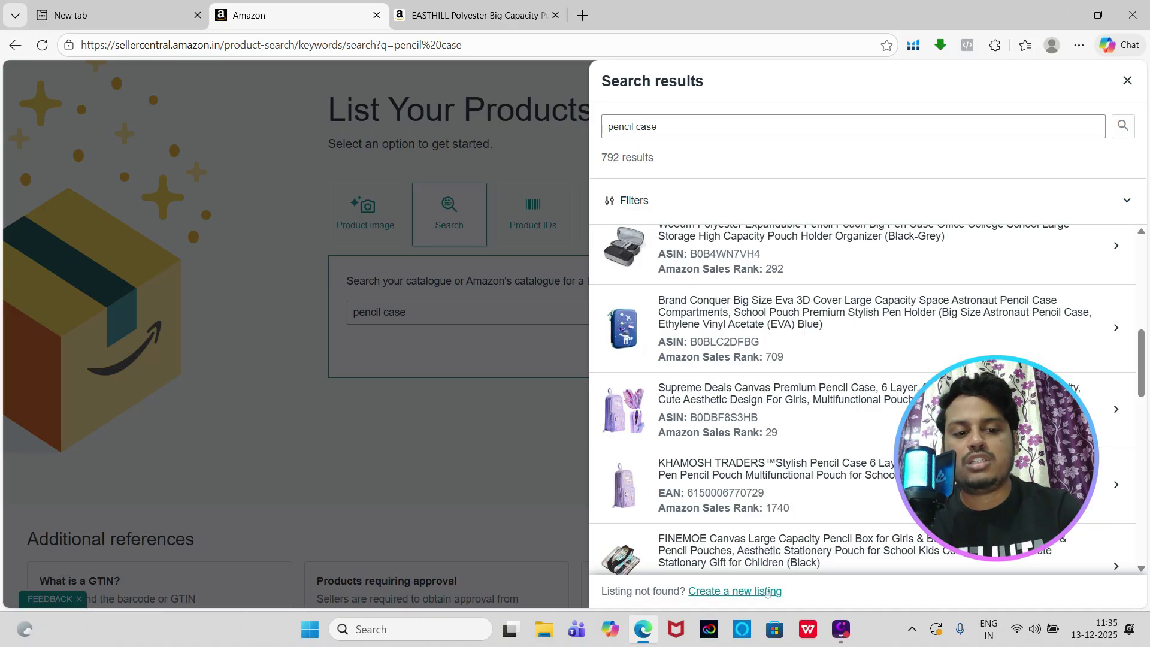
{"action": "left_click", "coordinate": [767, 592]}
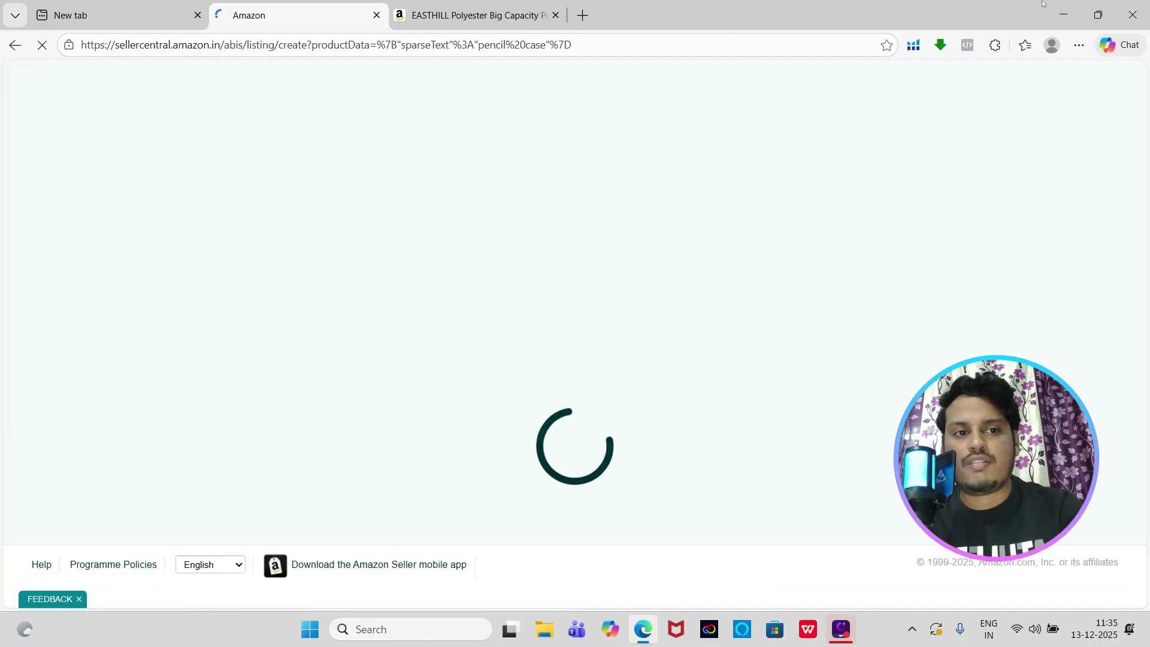
Set the new listing form to show all attributes
{"action": "scroll", "coordinate": [800, 193], "scroll_direction": "down", "scroll_amount": 2}
{"action": "scroll", "coordinate": [799, 194], "scroll_direction": "down", "scroll_amount": 1}
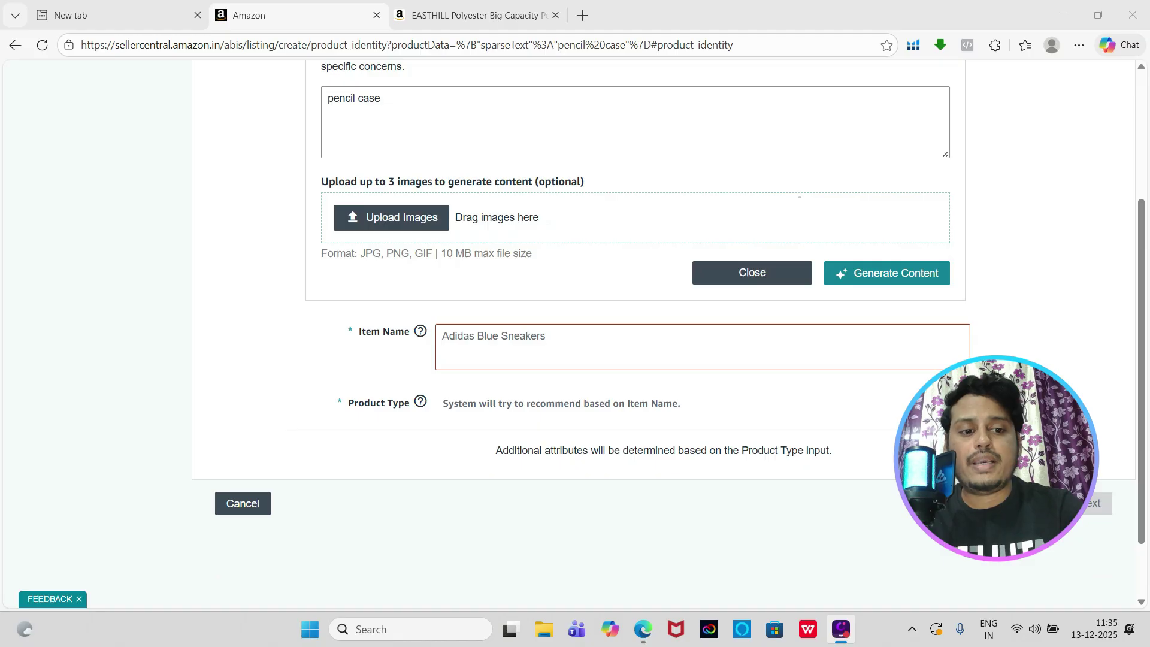
{"action": "scroll", "coordinate": [799, 194], "scroll_direction": "up", "scroll_amount": 2}
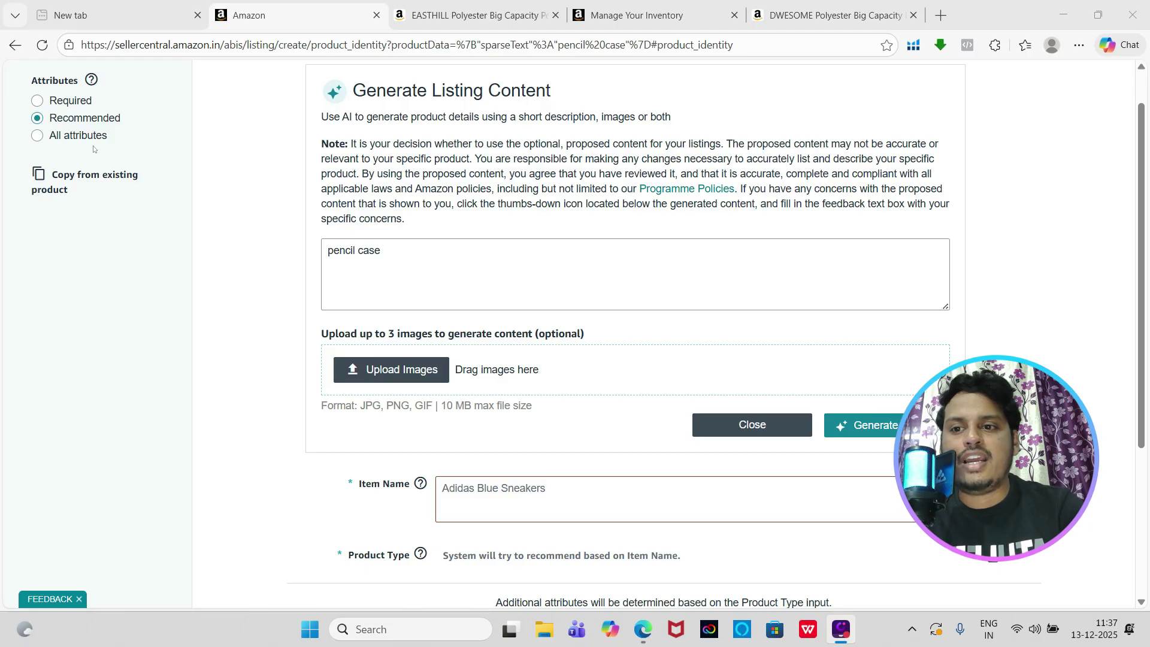
{"action": "left_click", "coordinate": [38, 135]}
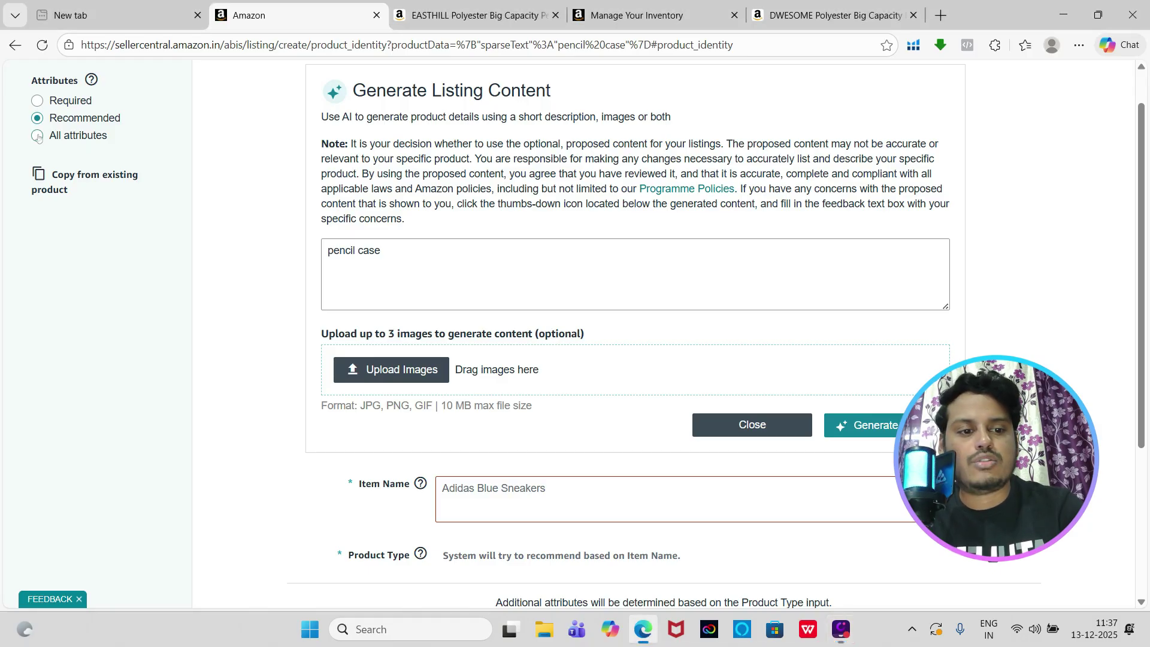
{"action": "scroll", "coordinate": [454, 133], "scroll_direction": "down", "scroll_amount": 2}
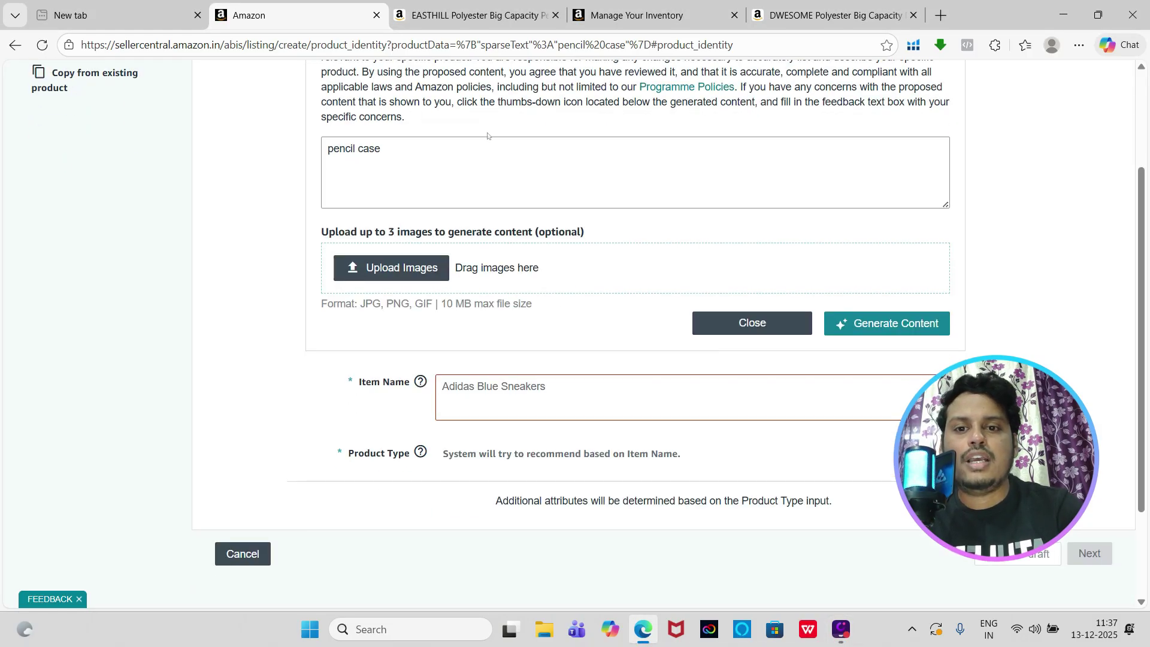
{"action": "scroll", "coordinate": [545, 122], "scroll_direction": "up", "scroll_amount": 3}
{"action": "scroll", "coordinate": [572, 128], "scroll_direction": "down", "scroll_amount": 1}
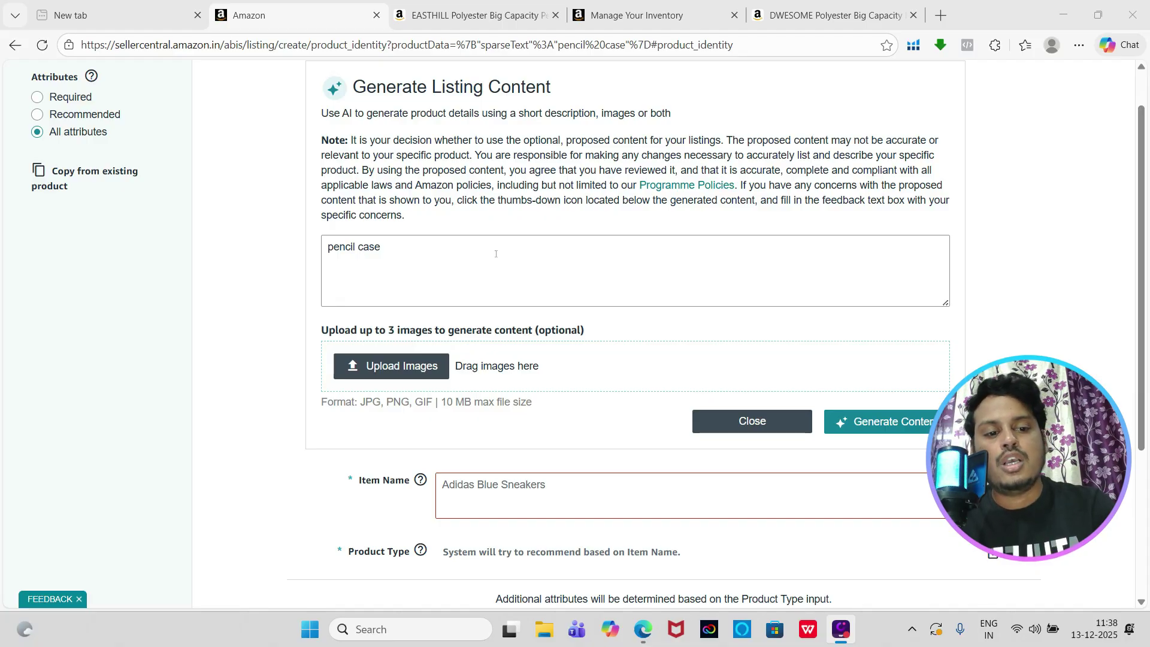
Paste the item name "Big Capacity Pen&Pencil Case Office College School Big Storage Huge Capacity Bag Pouch Stationary Box Organizer for School Student Girl Adult Teen"
{"action": "scroll", "coordinate": [496, 254], "scroll_direction": "down", "scroll_amount": 1}
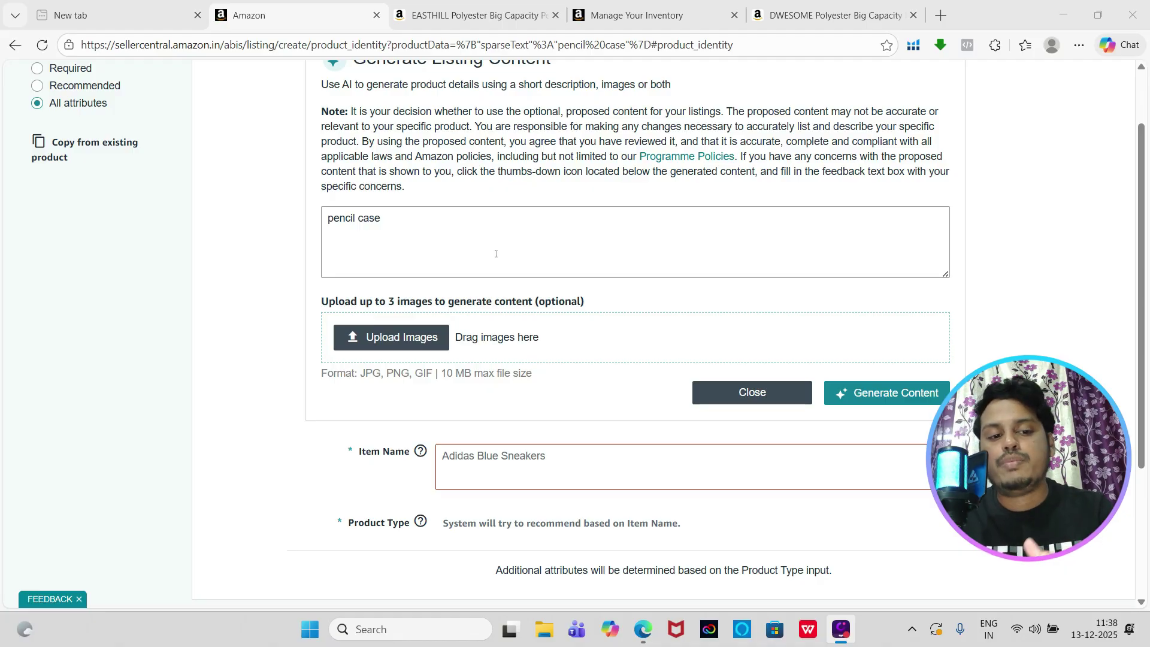
{"action": "scroll", "coordinate": [496, 254], "scroll_direction": "down", "scroll_amount": 1}
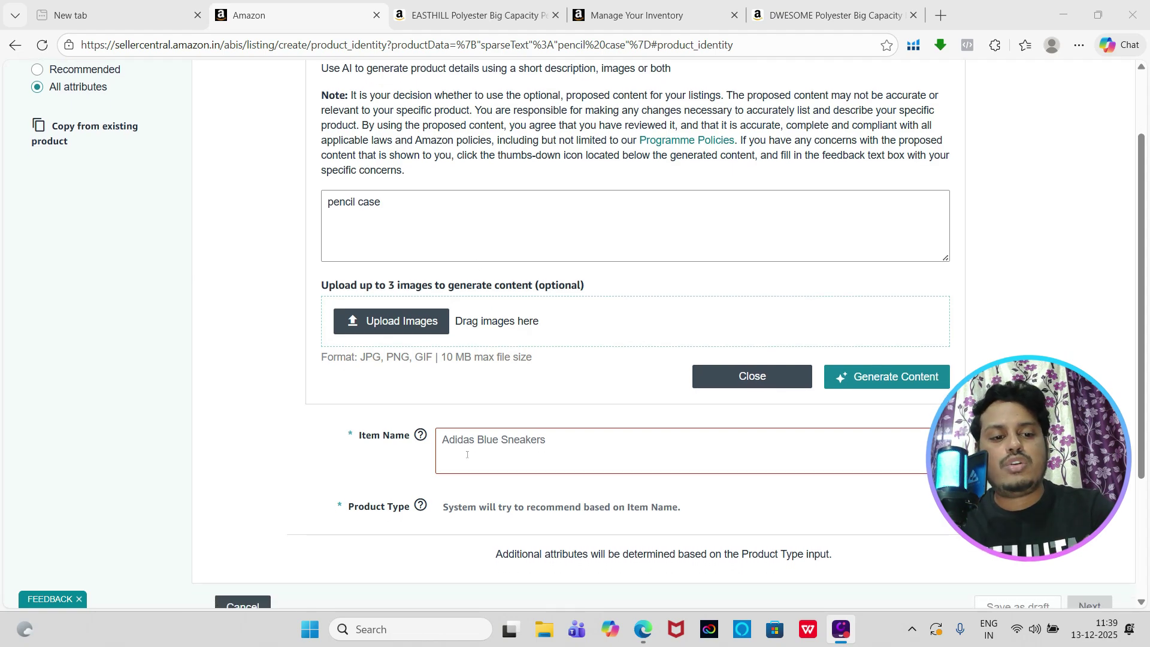
{"action": "scroll", "coordinate": [467, 455], "scroll_direction": "down", "scroll_amount": 2}
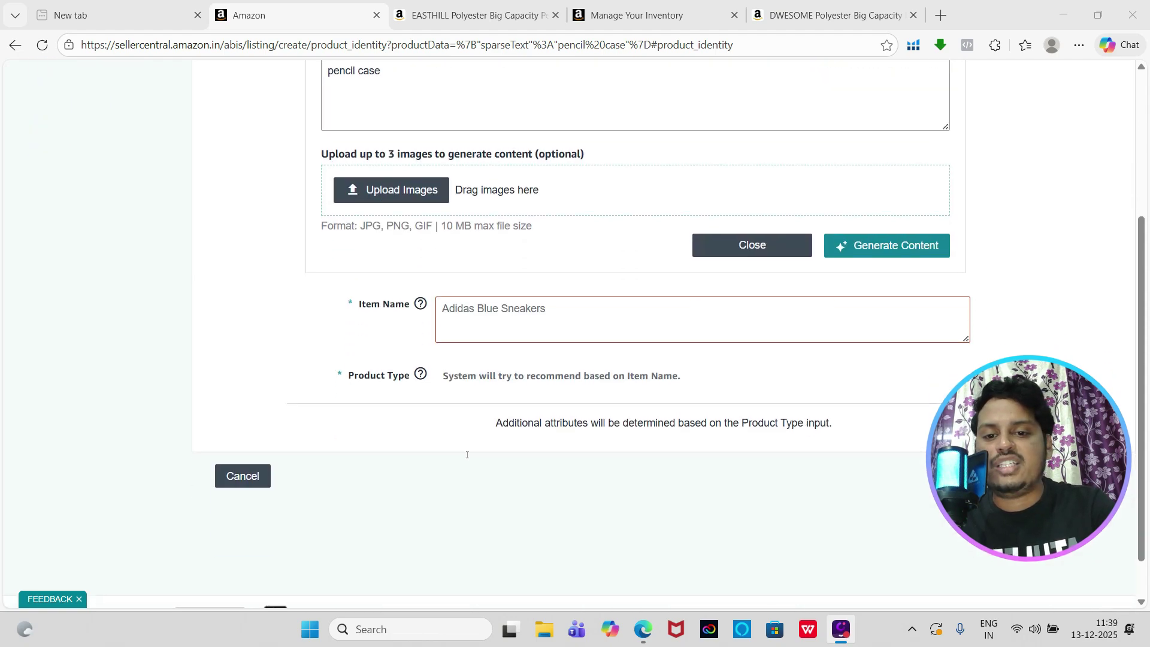
{"action": "left_click", "coordinate": [484, 320]}
{"action": "right_click", "coordinate": [484, 321]}
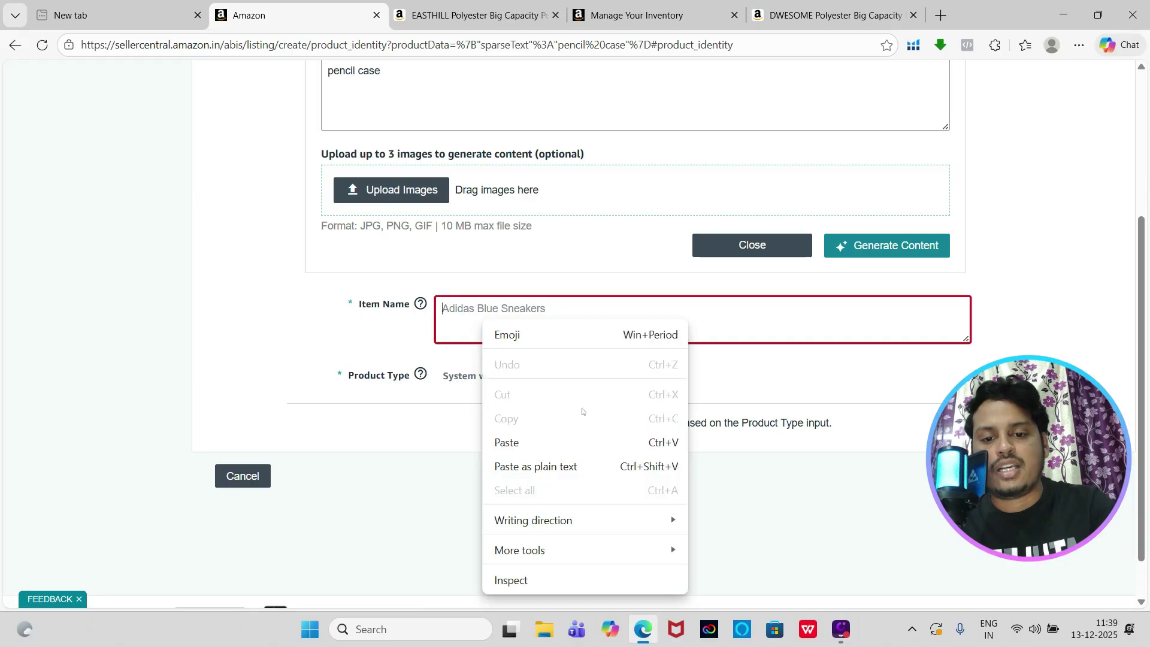
{"action": "left_click", "coordinate": [558, 442]}
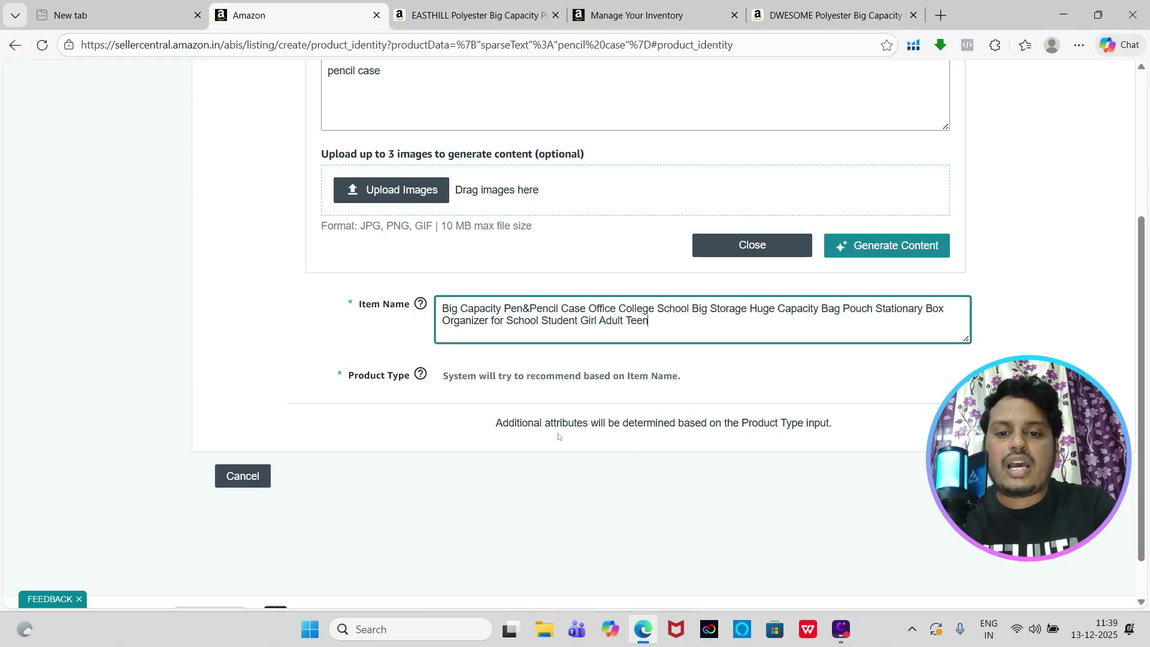
{"action": "left_click", "coordinate": [705, 350]}
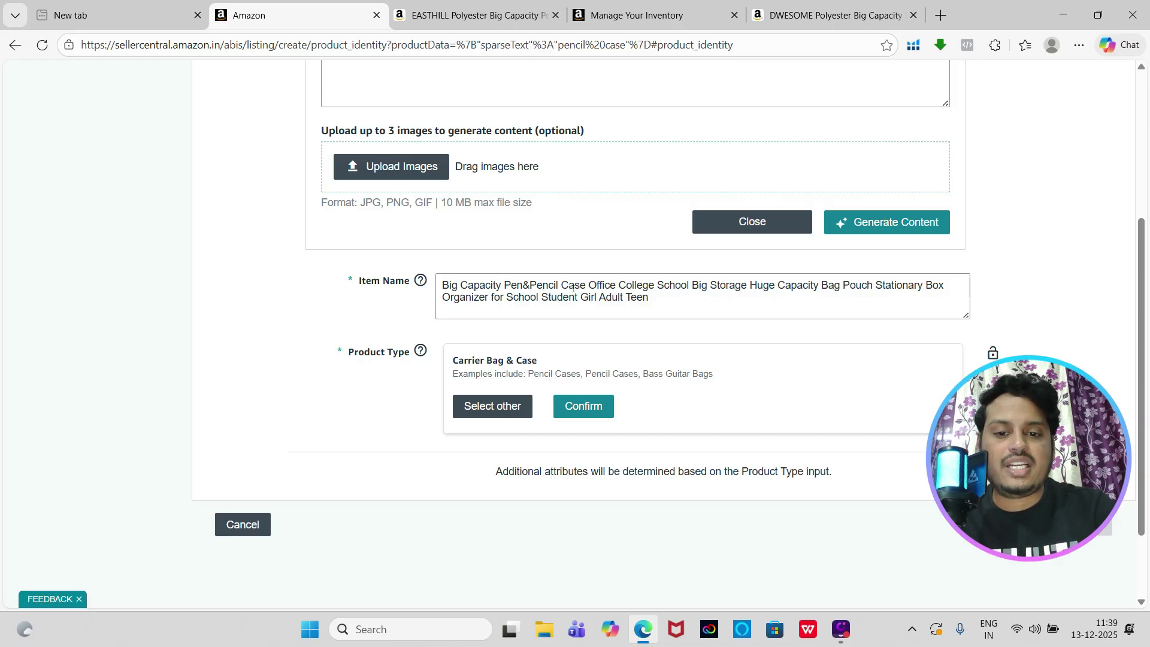
Open the product type selection to choose a type other than the suggested one
{"action": "scroll", "coordinate": [573, 288], "scroll_direction": "down", "scroll_amount": 2}
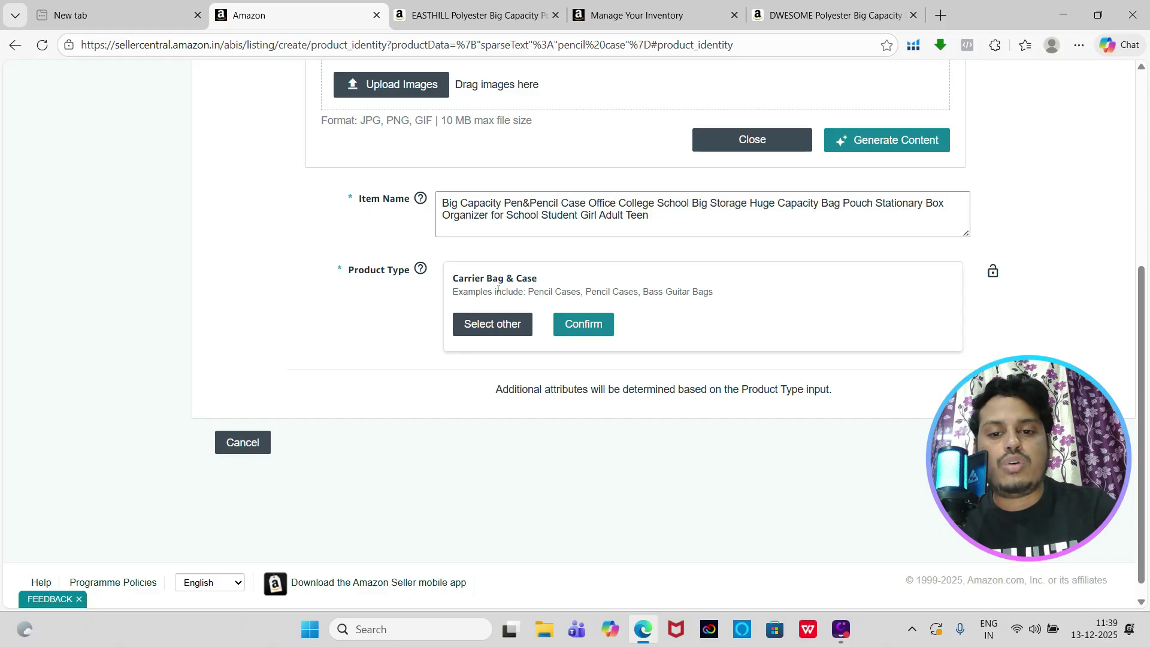
{"action": "left_click", "coordinate": [505, 324]}
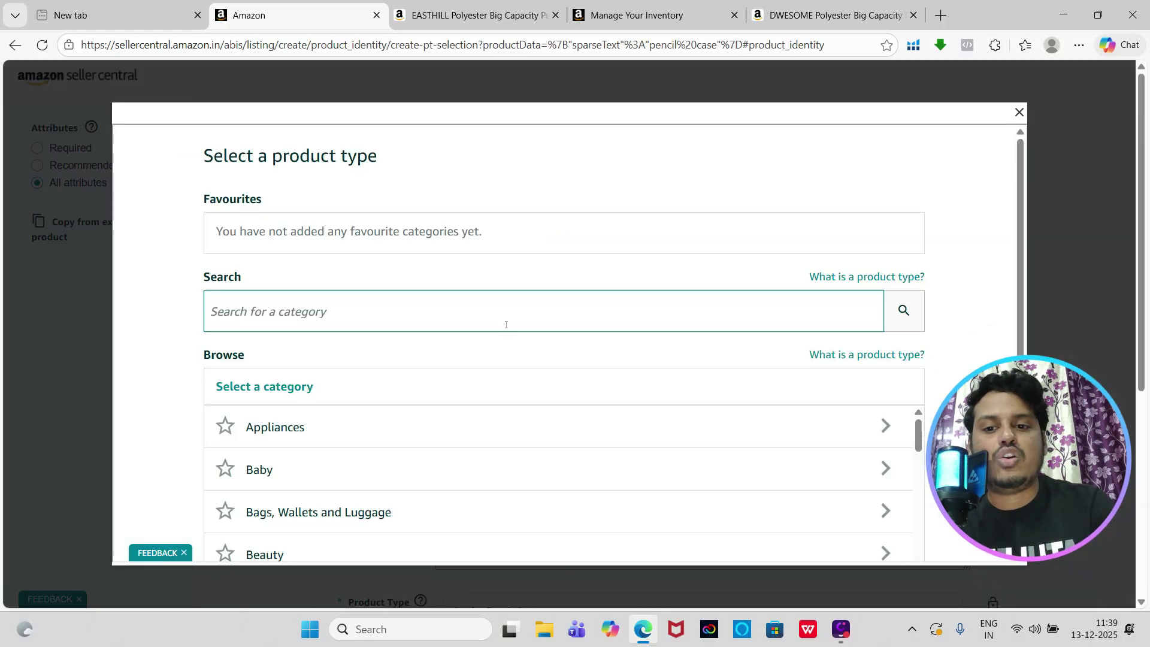
{"action": "scroll", "coordinate": [506, 324], "scroll_direction": "down", "scroll_amount": 2}
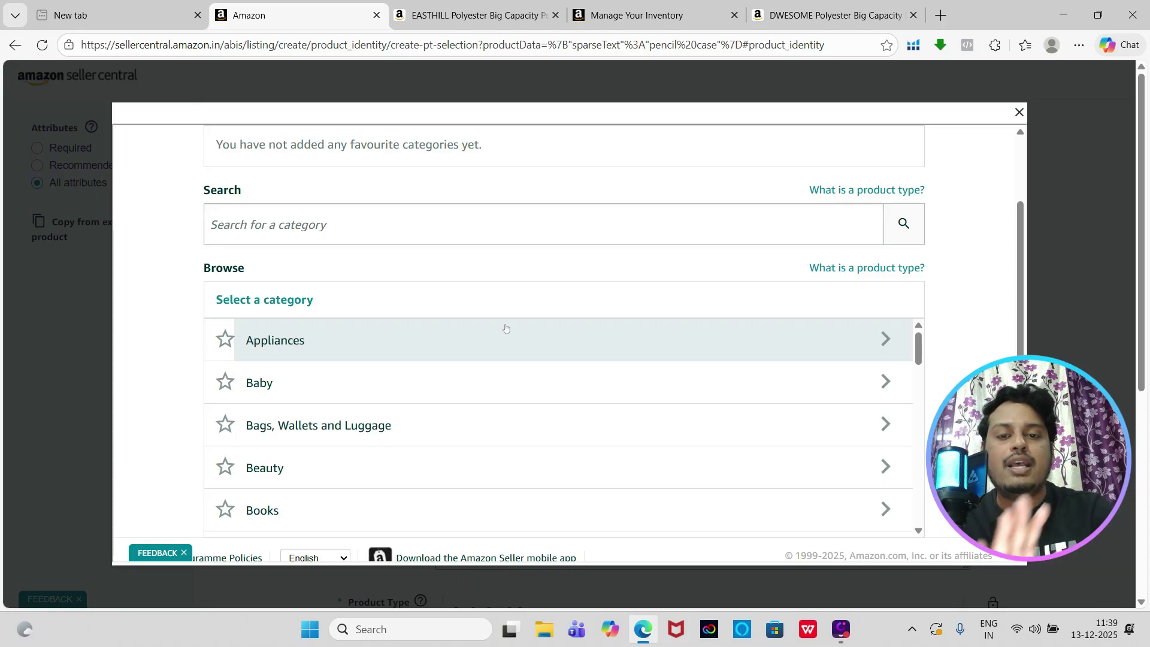
Check the item details of the EASTHILL pencil case page and open its Pencil Cases (Office Products) bestseller category
{"action": "left_click", "coordinate": [495, 18]}
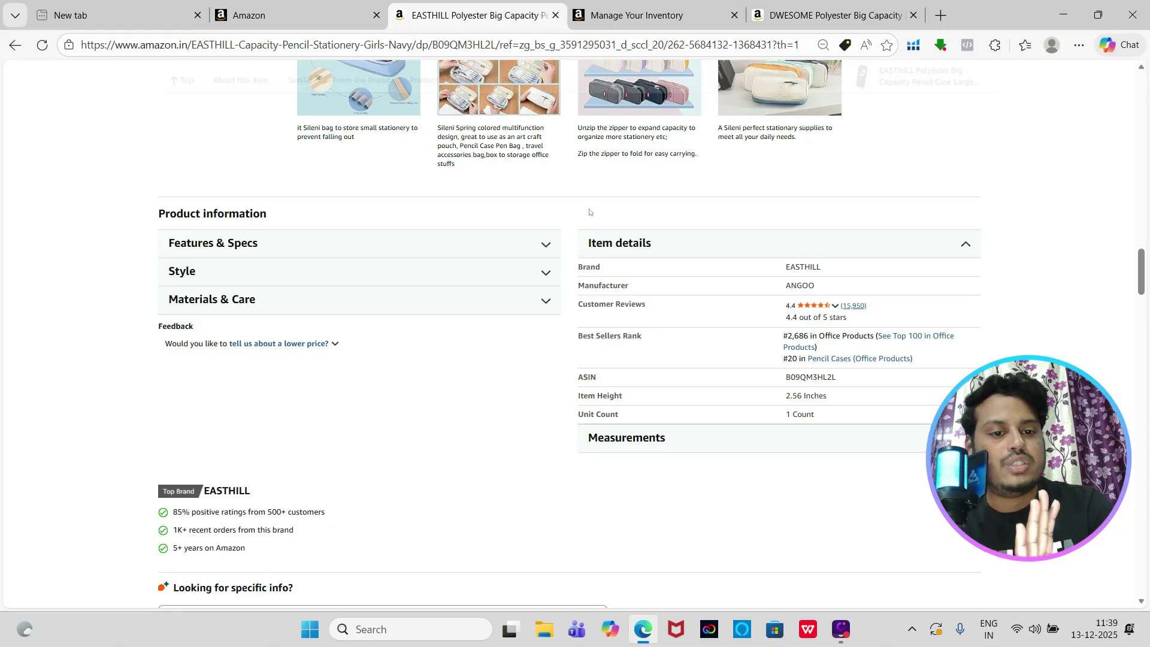
{"action": "scroll", "coordinate": [590, 212], "scroll_direction": "up", "scroll_amount": 2}
{"action": "scroll", "coordinate": [621, 206], "scroll_direction": "down", "scroll_amount": 4}
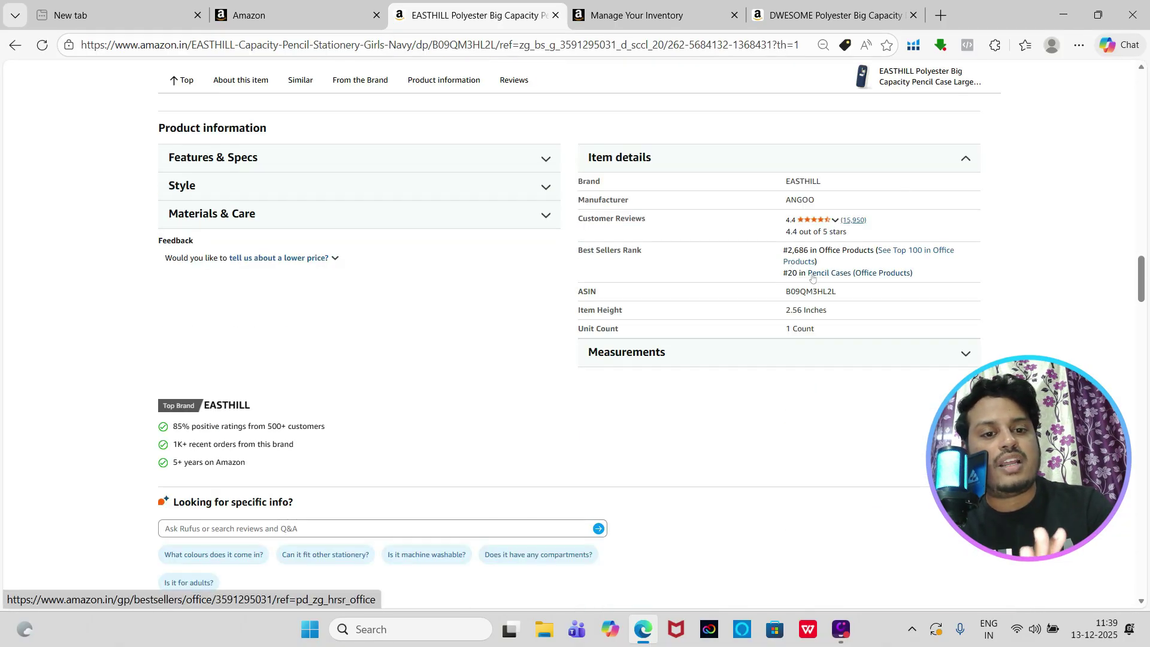
{"action": "left_click", "coordinate": [862, 274]}
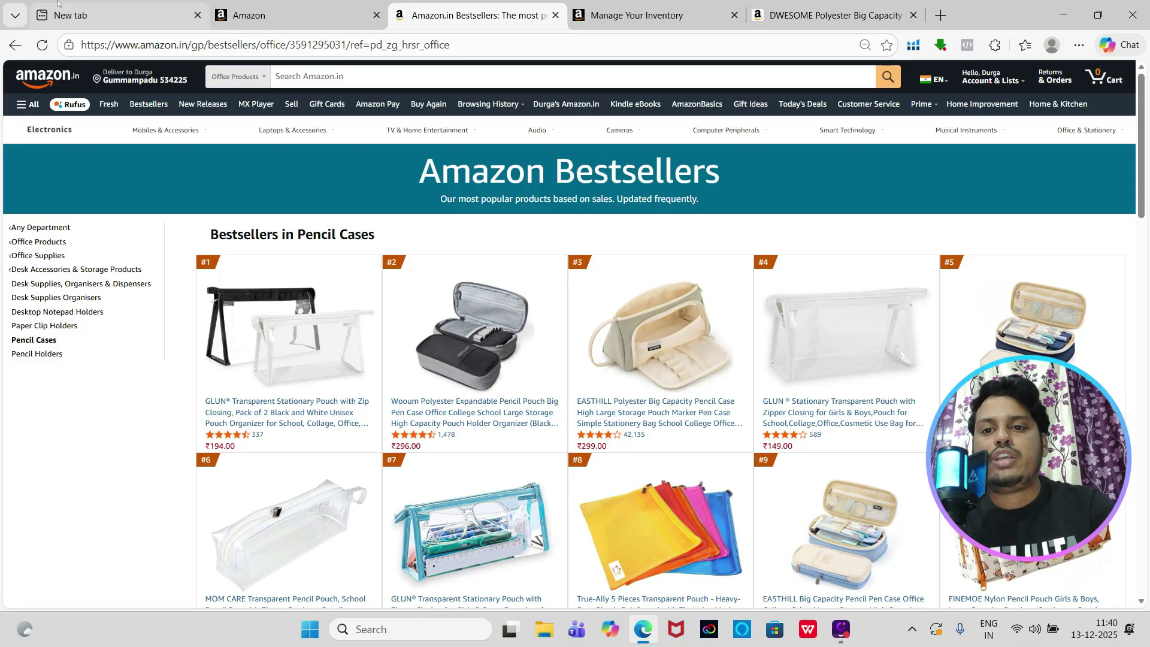
Return to the new listing and search the product type categories for "pencil case"
{"action": "left_click", "coordinate": [291, 11]}
{"action": "scroll", "coordinate": [375, 262], "scroll_direction": "down", "scroll_amount": 1}
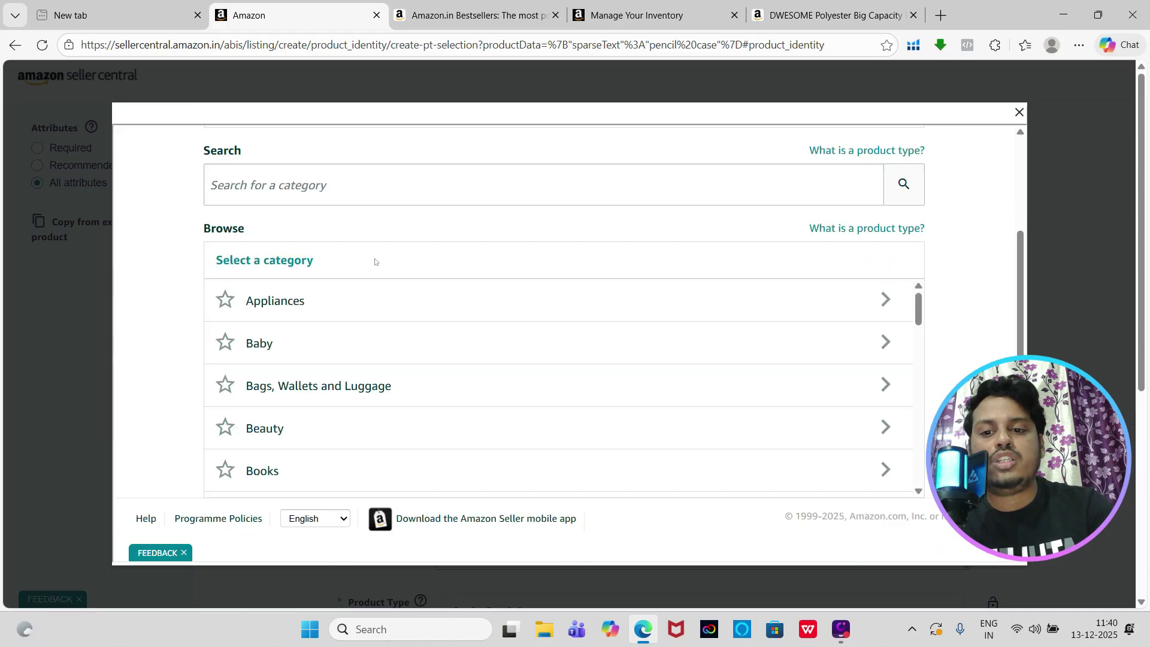
{"action": "left_click", "coordinate": [400, 202]}
{"action": "type", "text": "pencil case"}
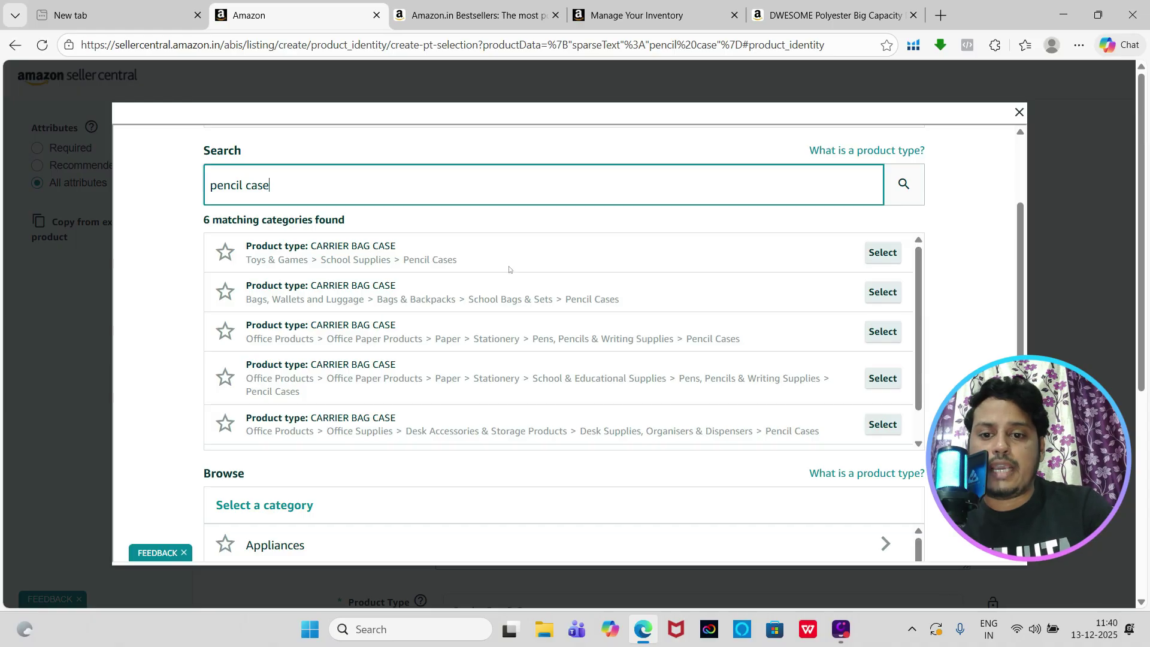
Select the Carrier Bag Case product type under Bags, Wallets and Luggage > Bags & Backpacks > School Bags & Sets > Pencil Cases
{"action": "scroll", "coordinate": [508, 267], "scroll_direction": "down", "scroll_amount": 1}
{"action": "scroll", "coordinate": [509, 269], "scroll_direction": "up", "scroll_amount": 1}
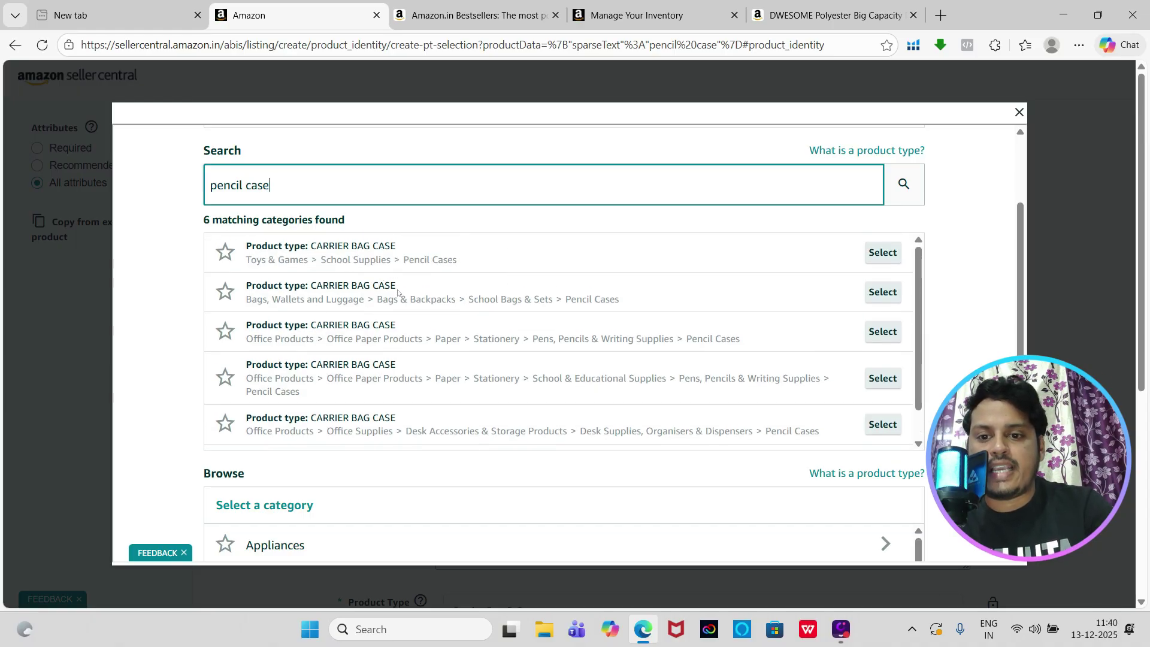
{"action": "scroll", "coordinate": [423, 297], "scroll_direction": "down", "scroll_amount": 1}
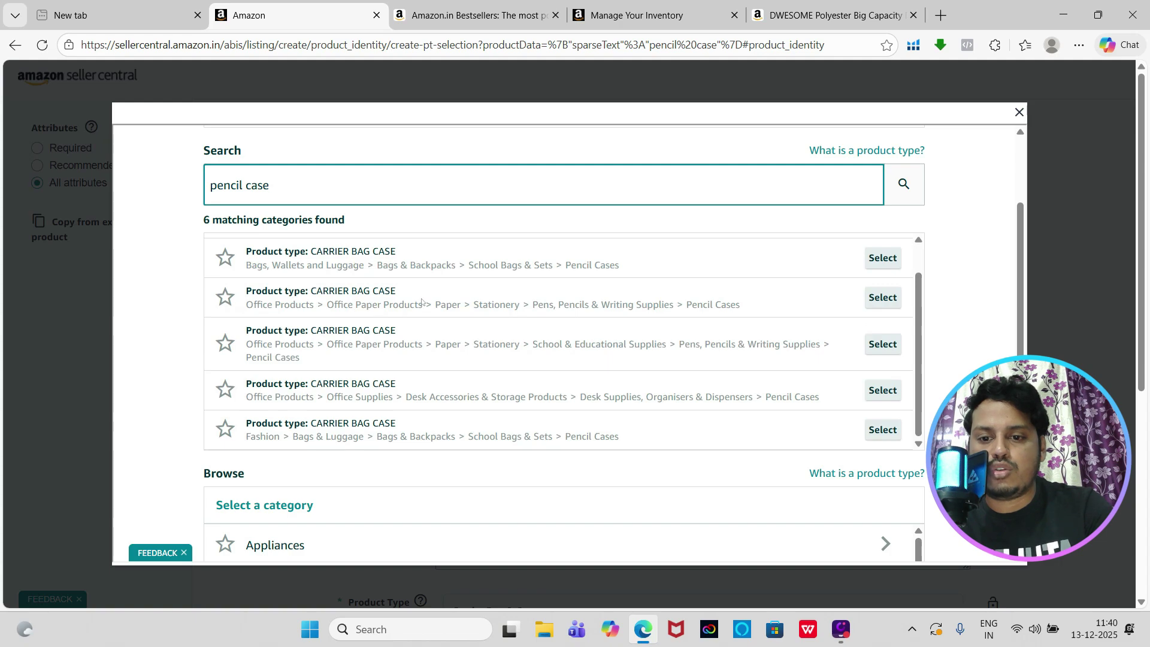
{"action": "scroll", "coordinate": [443, 311], "scroll_direction": "up", "scroll_amount": 1}
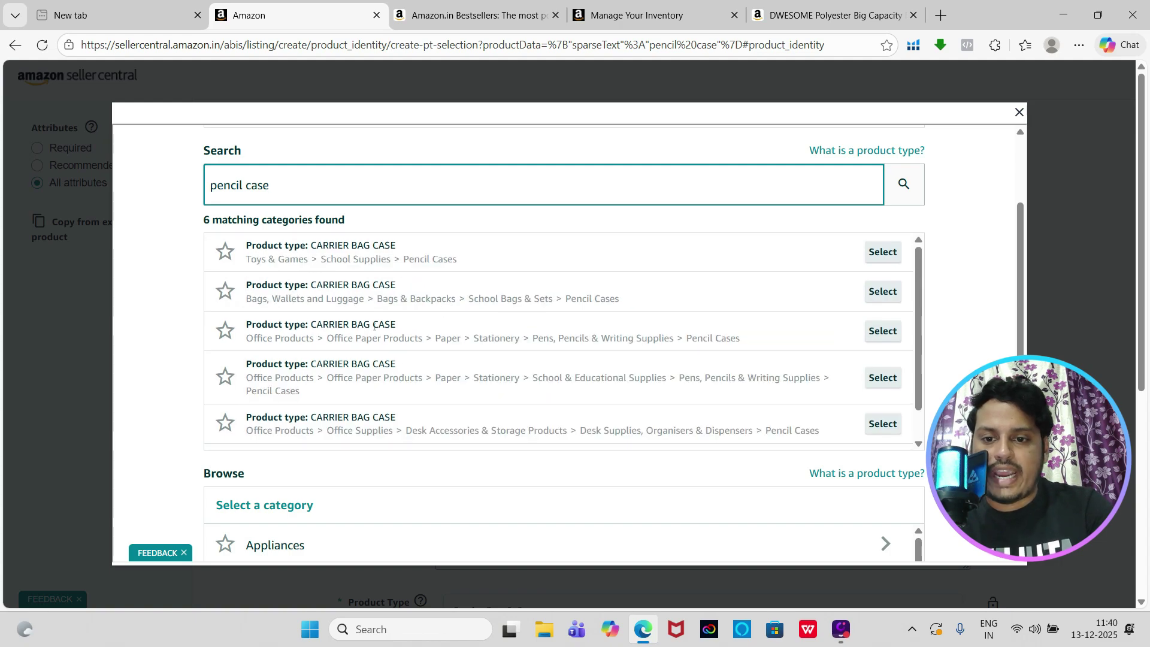
{"action": "scroll", "coordinate": [356, 317], "scroll_direction": "down", "scroll_amount": 1}
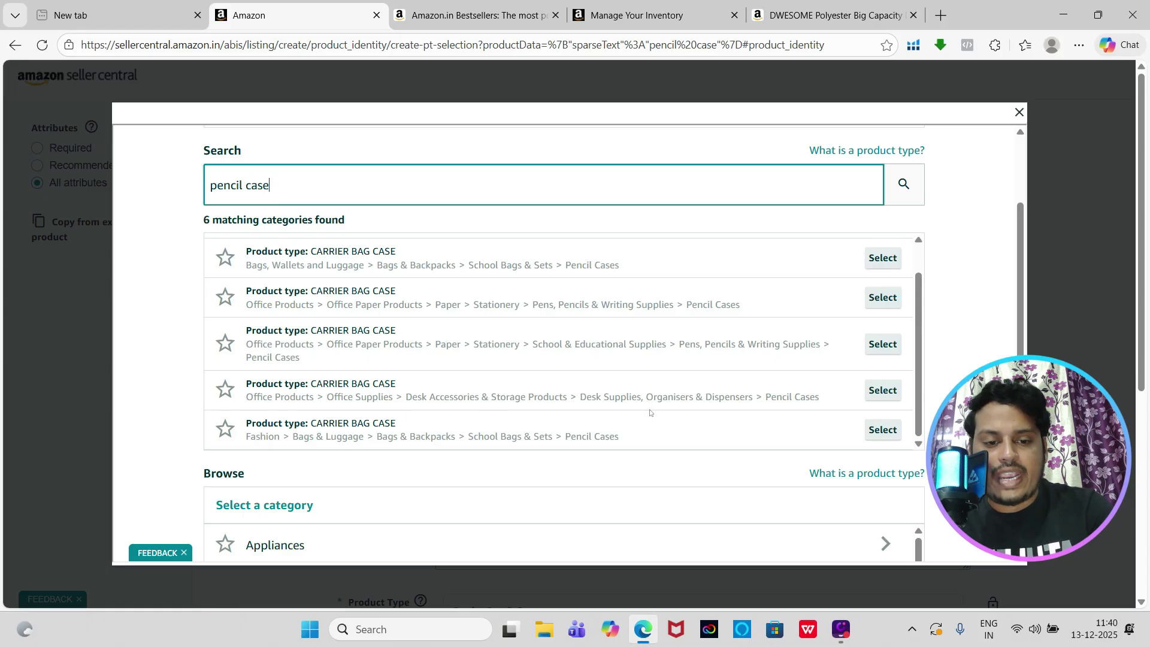
{"action": "left_click", "coordinate": [885, 401]}
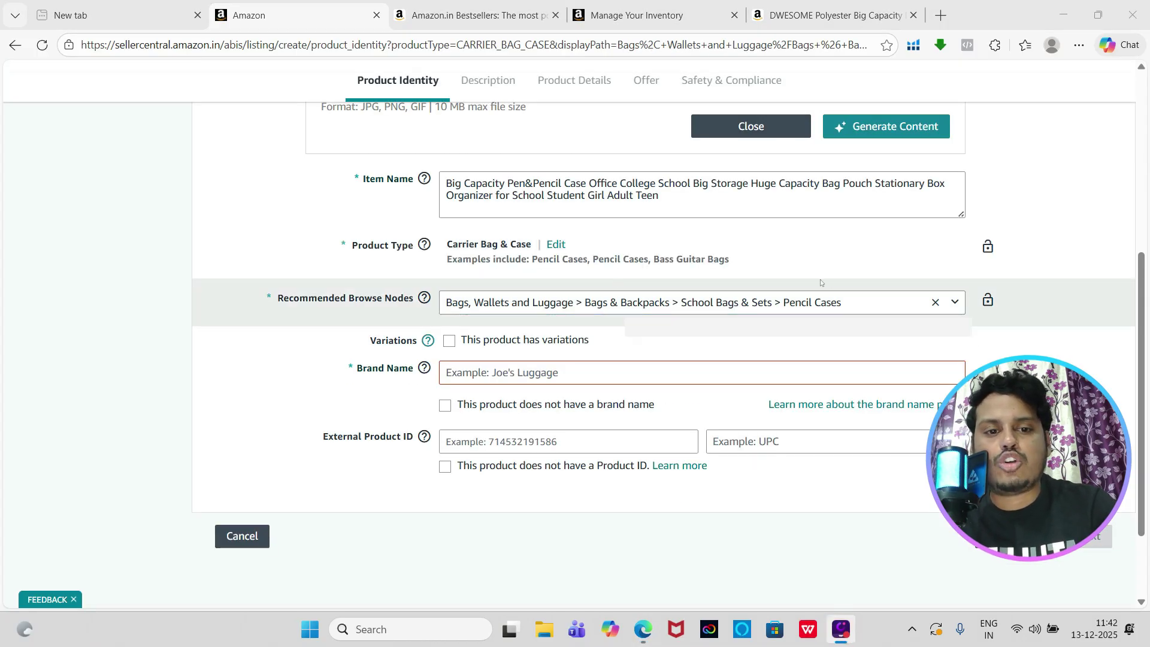
{"action": "scroll", "coordinate": [502, 256], "scroll_direction": "down", "scroll_amount": 1}
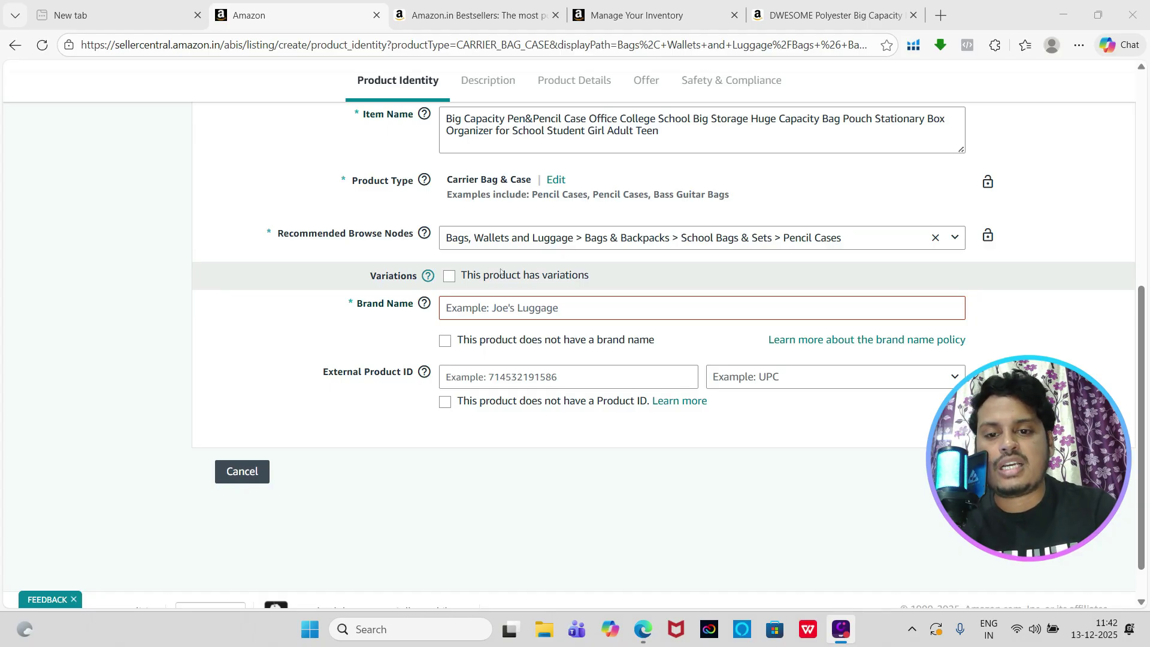
Mark the product as having variations and select Color as the attribute that differs across the variants
{"action": "left_click", "coordinate": [450, 277]}
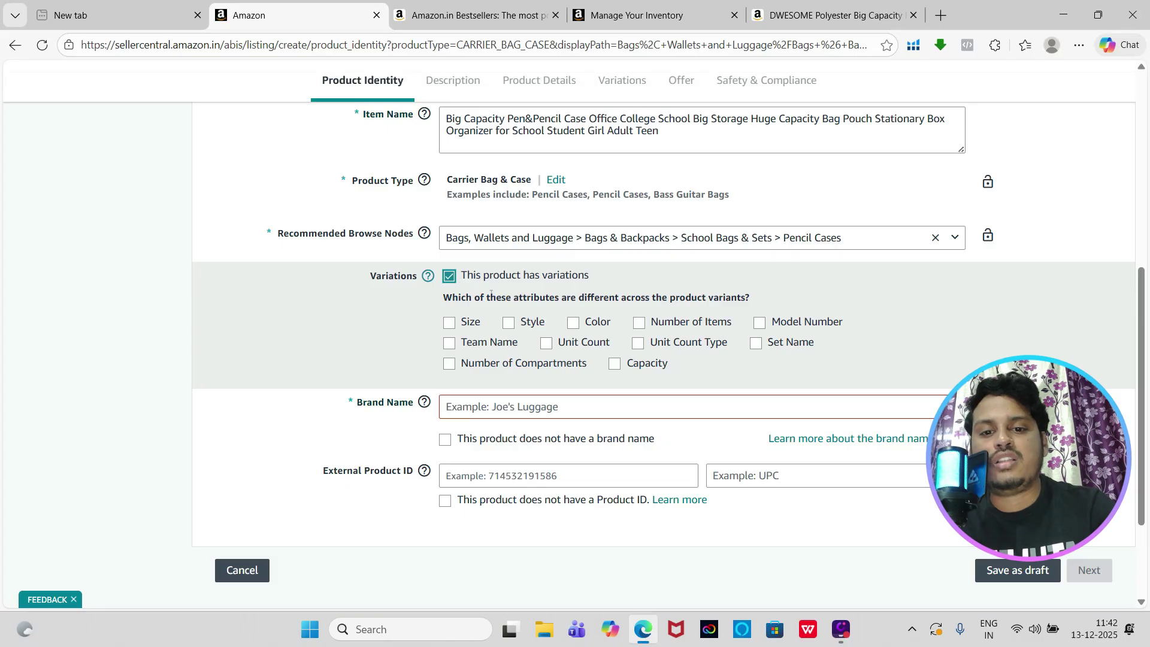
{"action": "scroll", "coordinate": [491, 294], "scroll_direction": "down", "scroll_amount": 1}
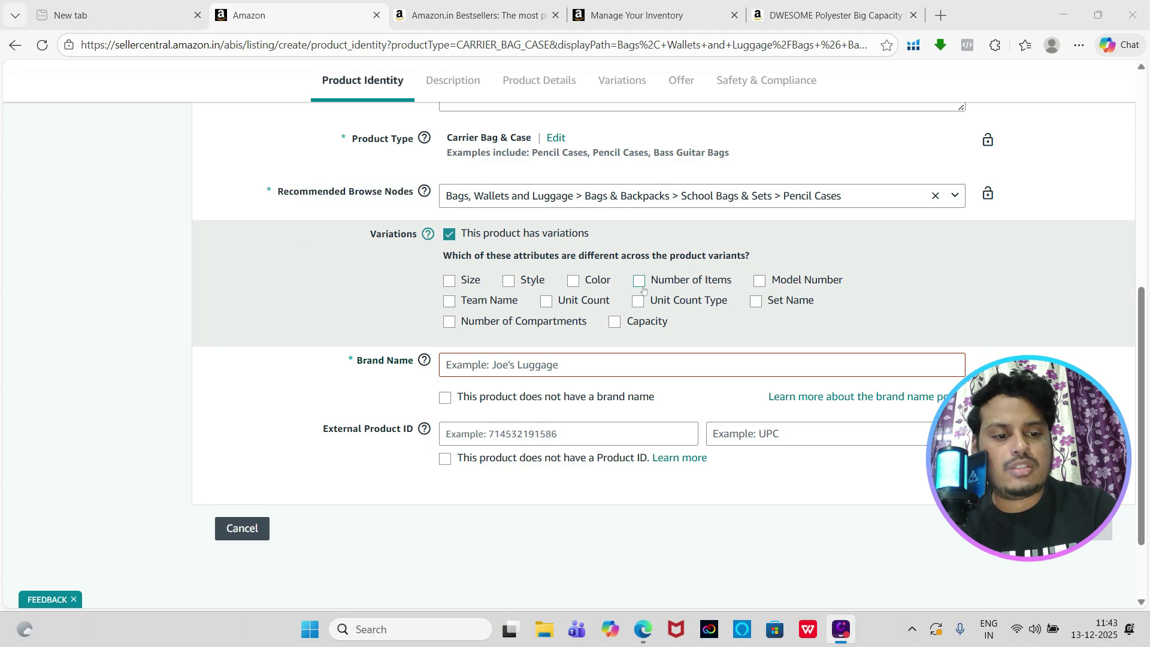
{"action": "left_click", "coordinate": [573, 282]}
{"action": "scroll", "coordinate": [593, 269], "scroll_direction": "down", "scroll_amount": 1}
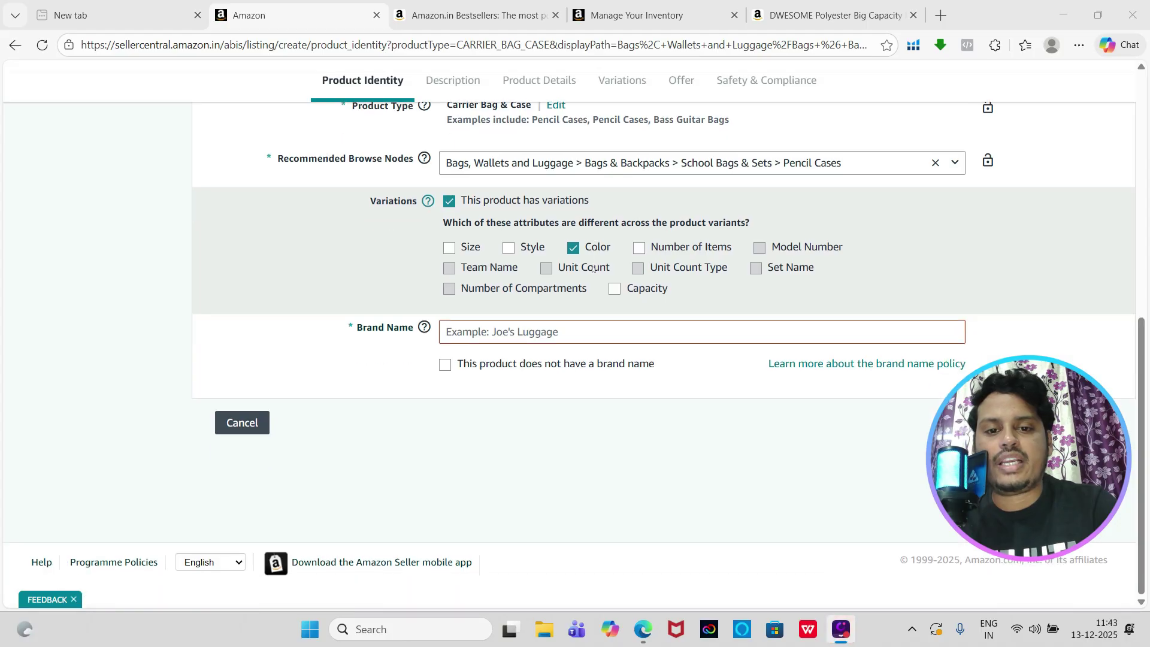
Mark the product as not having a brand name
{"action": "mouse_move", "coordinate": [446, 312]}
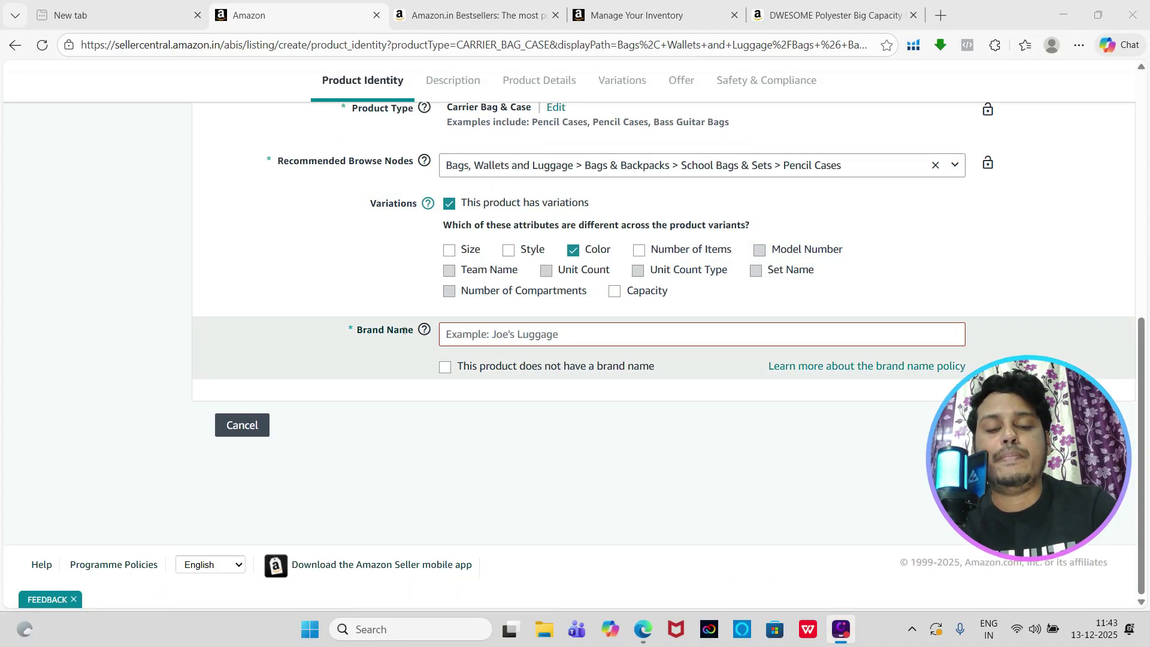
{"action": "left_click", "coordinate": [510, 332]}
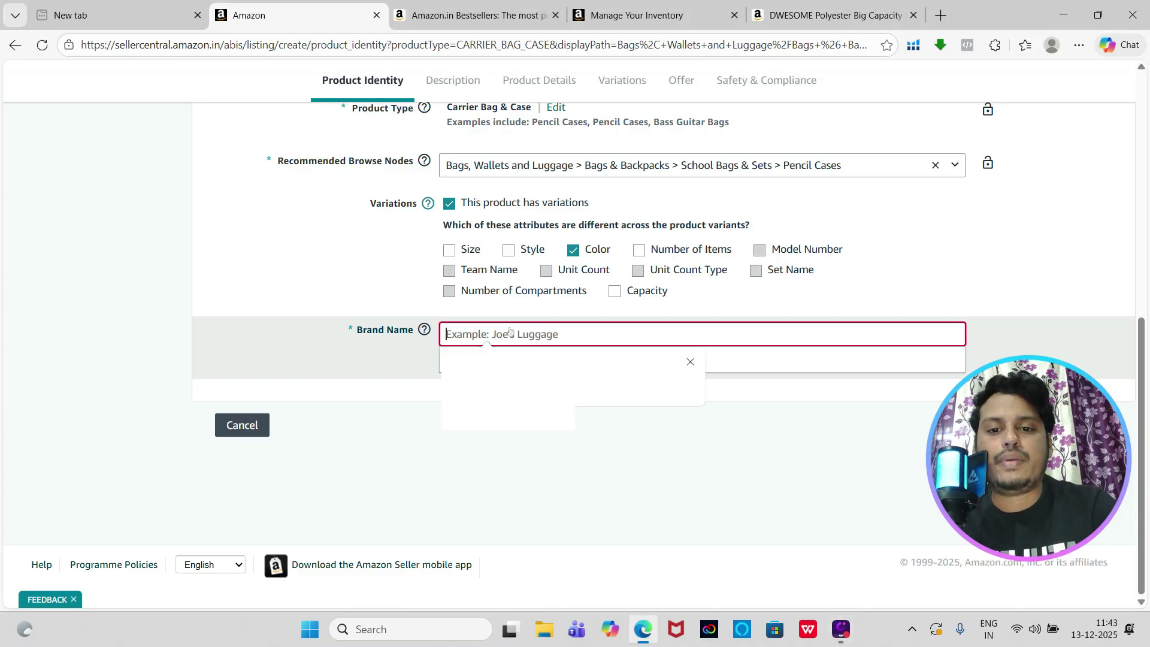
{"action": "left_click", "coordinate": [692, 361]}
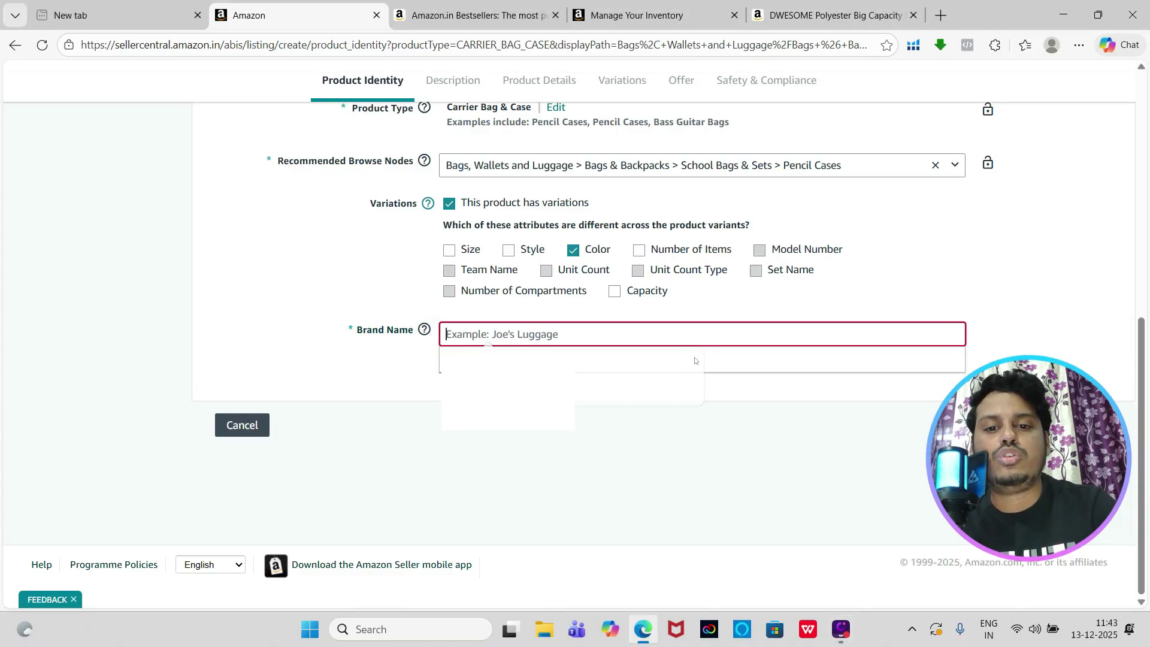
{"action": "left_click", "coordinate": [590, 335]}
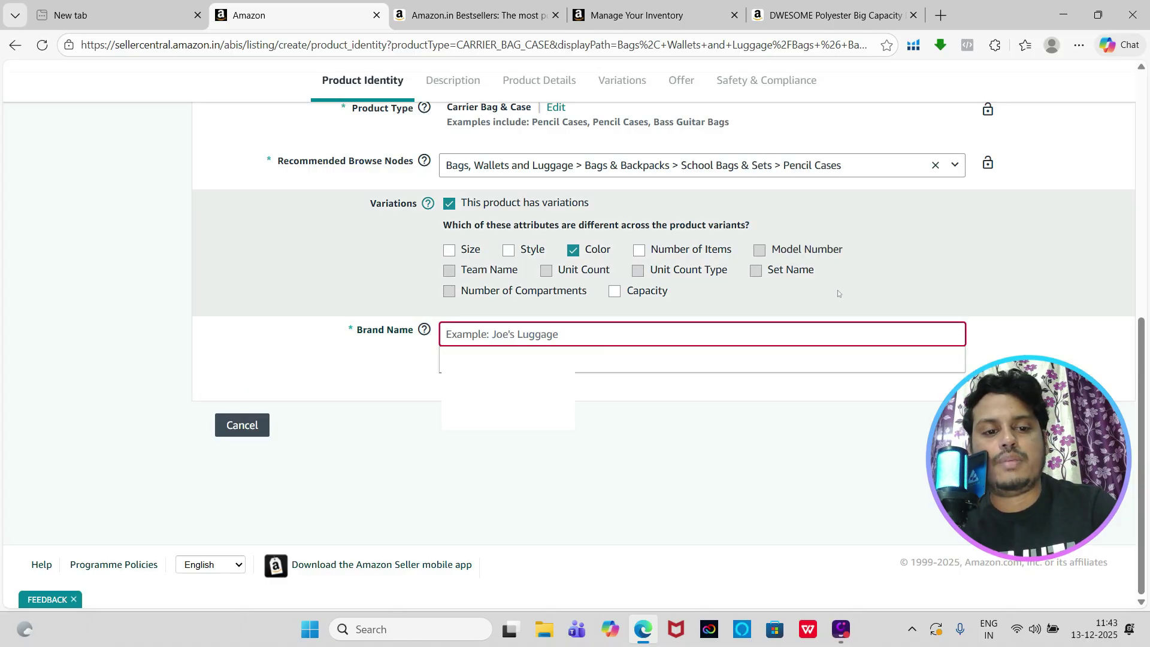
{"action": "left_click", "coordinate": [837, 293]}
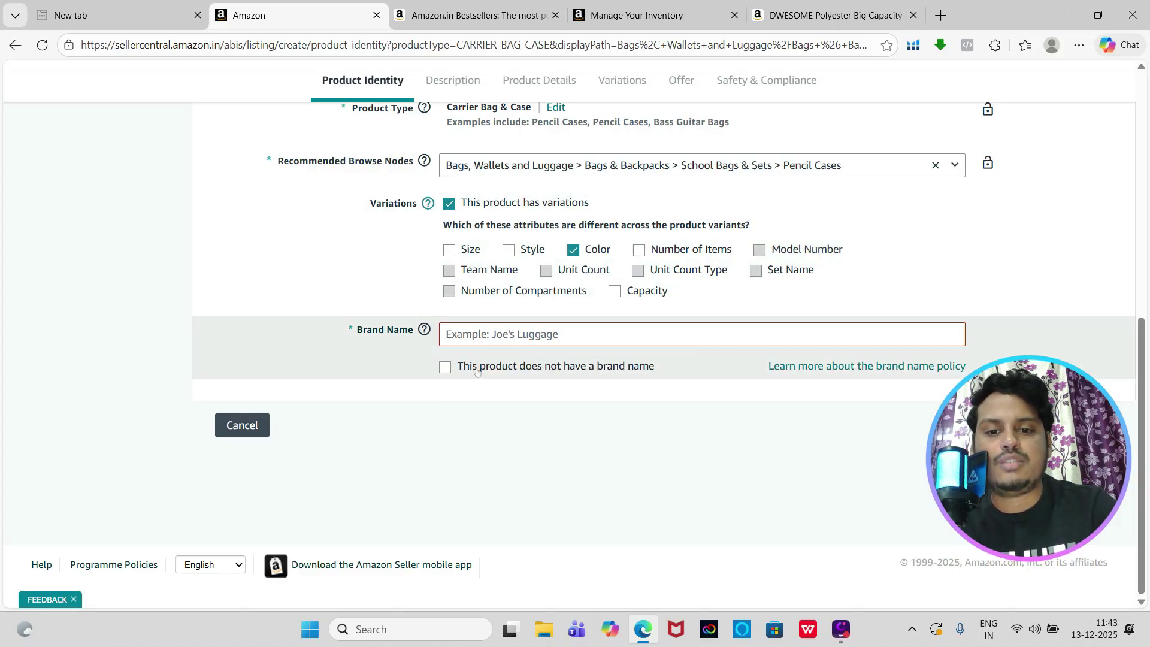
{"action": "left_click", "coordinate": [446, 367]}
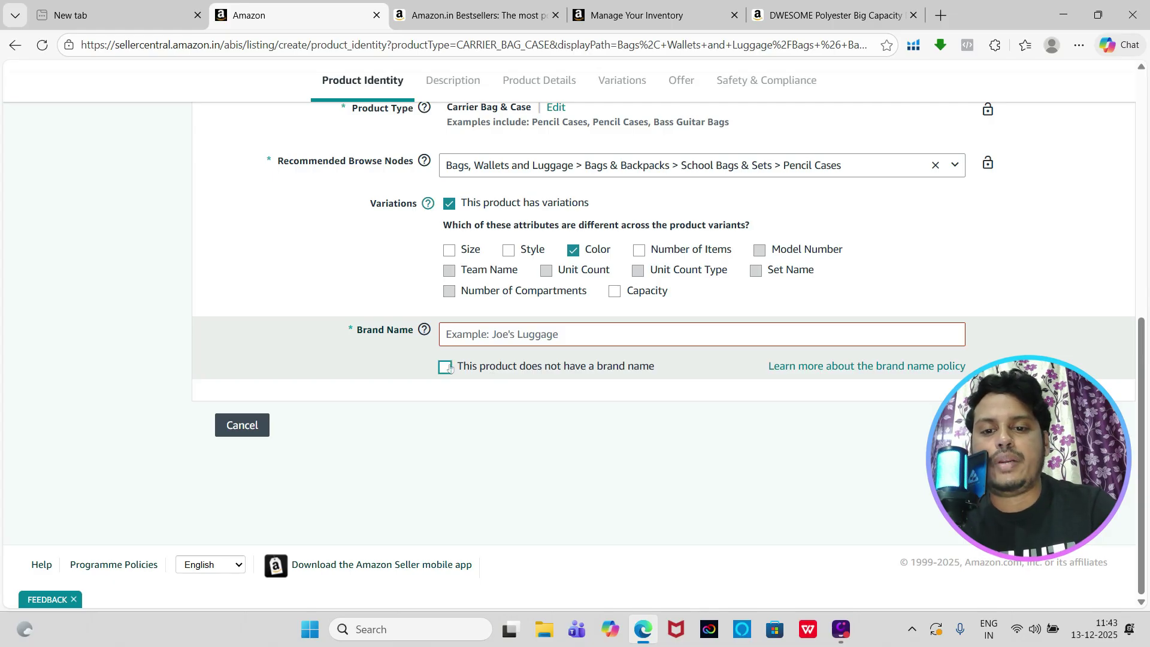
{"action": "left_click", "coordinate": [445, 367]}
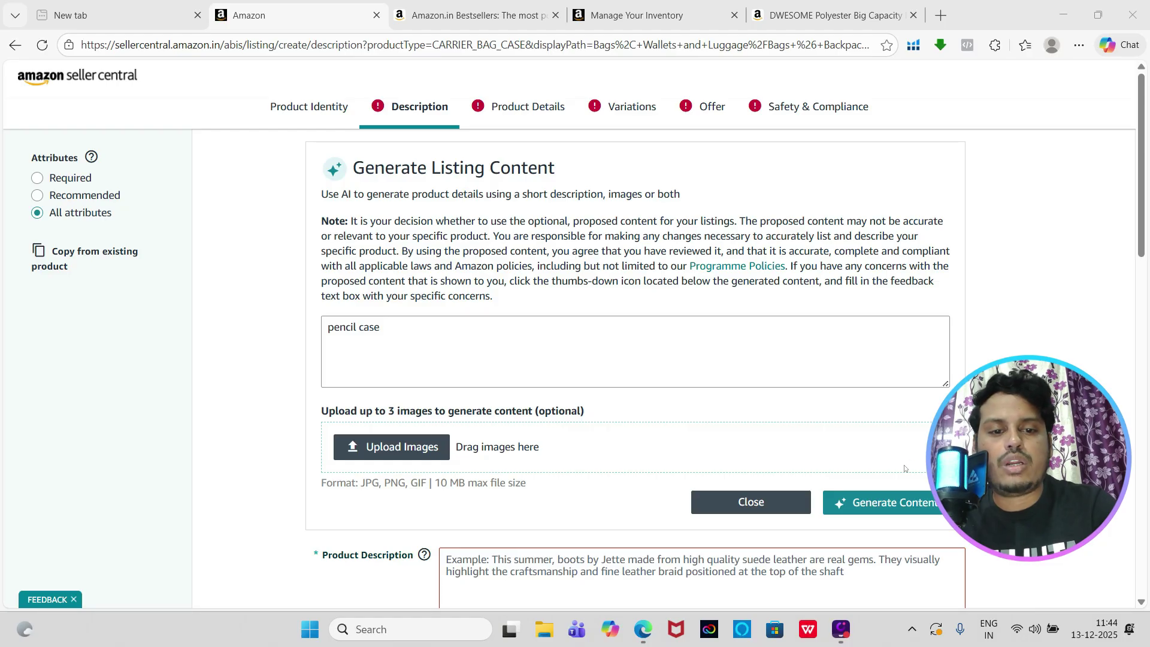
Look over the listing's content generation and description fields, and examine the Product Description section of the Wooum pencil case page
{"action": "scroll", "coordinate": [636, 262], "scroll_direction": "down", "scroll_amount": 4}
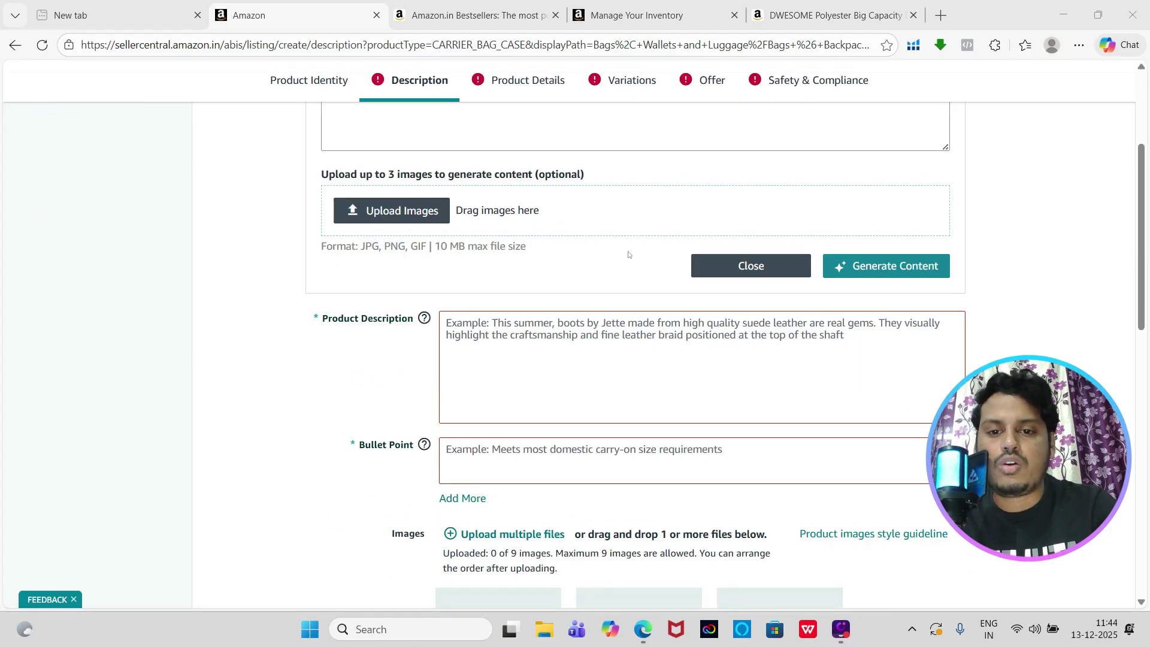
{"action": "scroll", "coordinate": [629, 255], "scroll_direction": "up", "scroll_amount": 2}
{"action": "scroll", "coordinate": [628, 254], "scroll_direction": "up", "scroll_amount": 1}
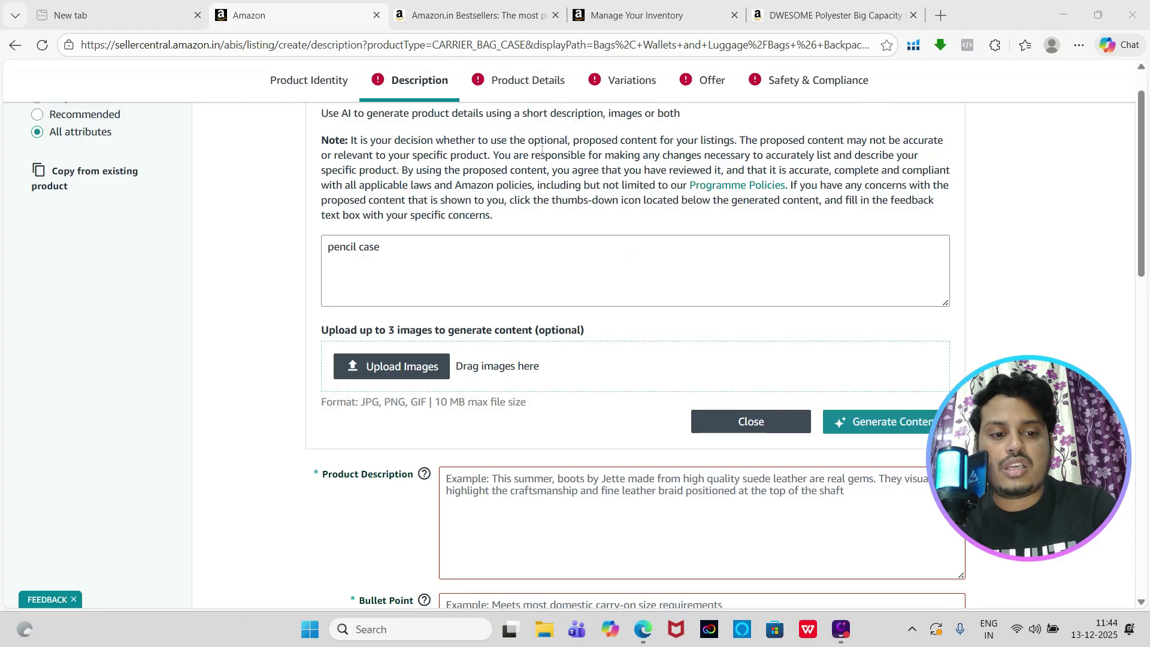
{"action": "scroll", "coordinate": [542, 149], "scroll_direction": "down", "scroll_amount": 4}
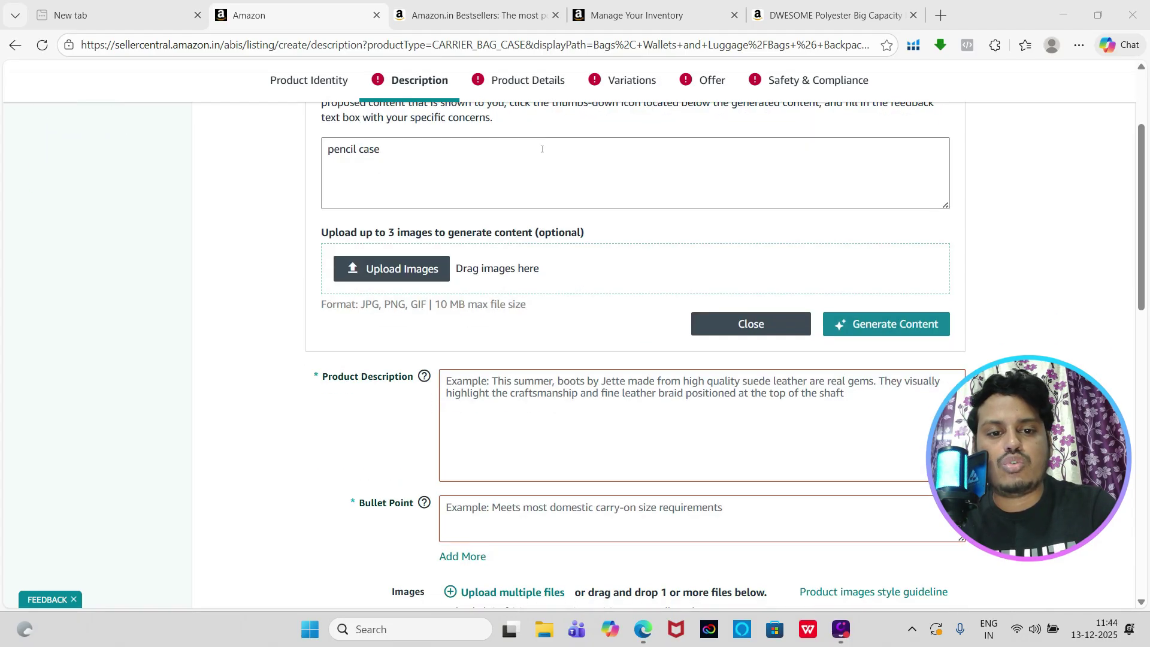
{"action": "scroll", "coordinate": [542, 149], "scroll_direction": "down", "scroll_amount": 3}
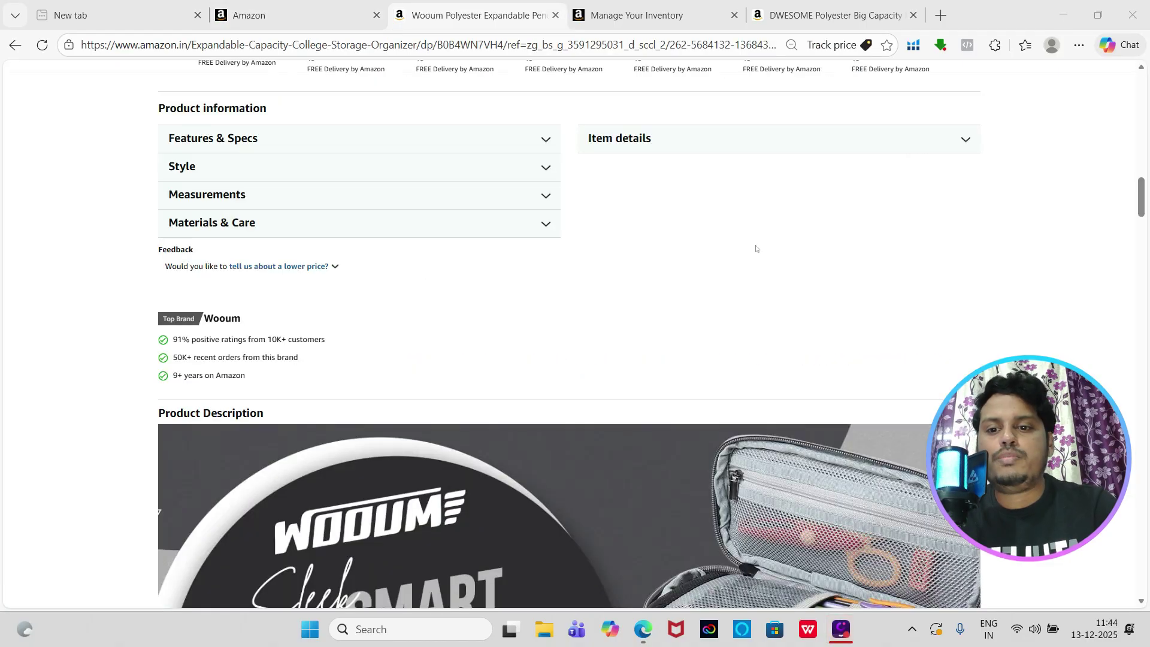
{"action": "scroll", "coordinate": [756, 246], "scroll_direction": "down", "scroll_amount": 4}
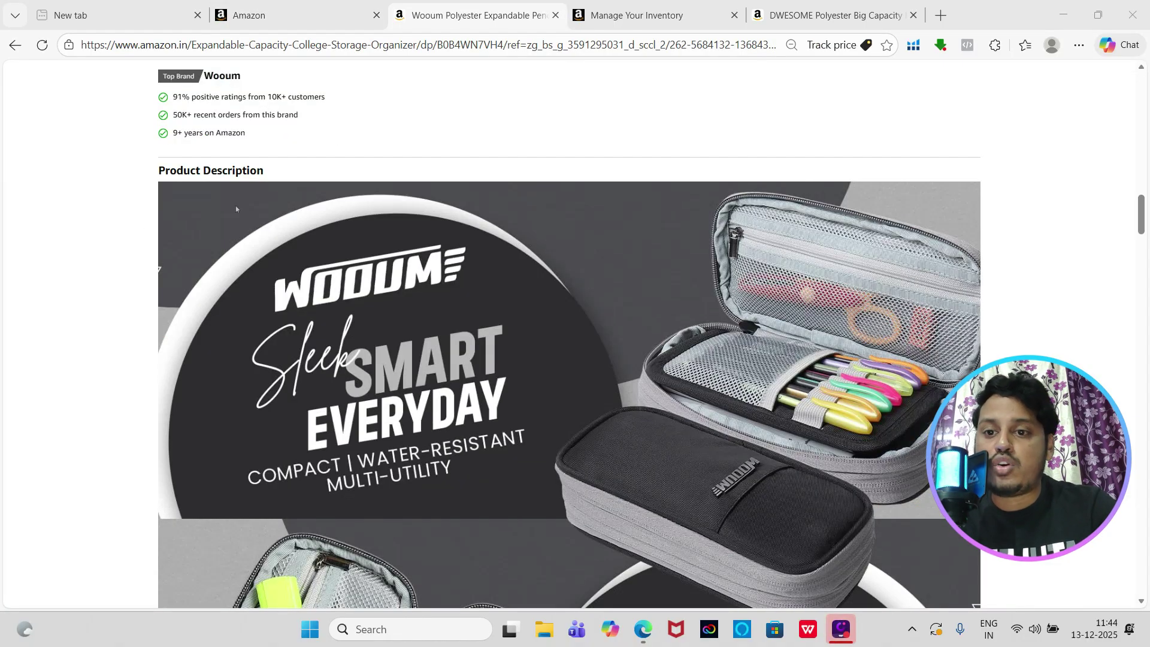
{"action": "scroll", "coordinate": [345, 326], "scroll_direction": "down", "scroll_amount": 3}
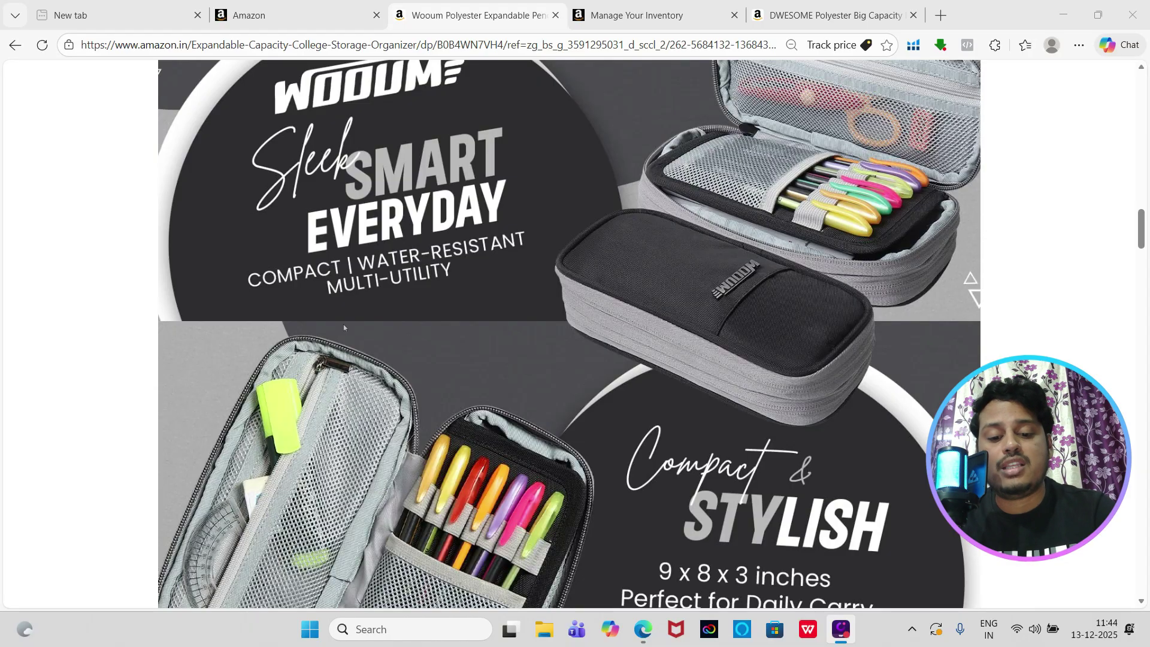
{"action": "scroll", "coordinate": [344, 325], "scroll_direction": "down", "scroll_amount": 8}
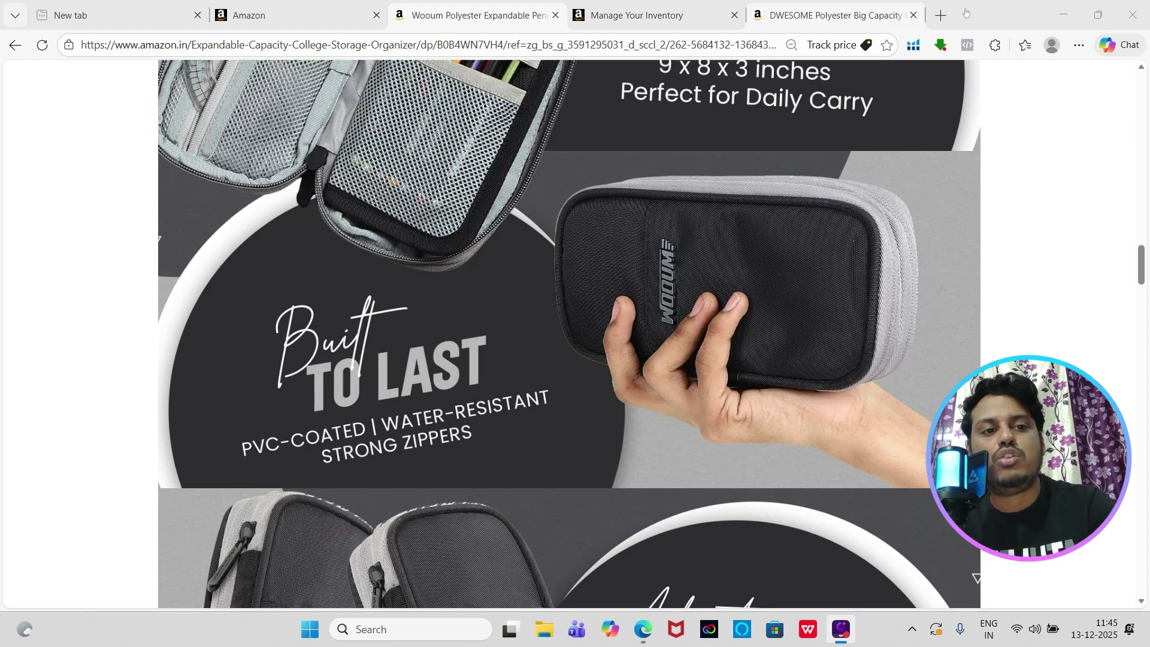
Return to the new listing and paste the copied pencil case text into the Product Description
{"action": "key", "text": "ctrl+shift+Tab"}
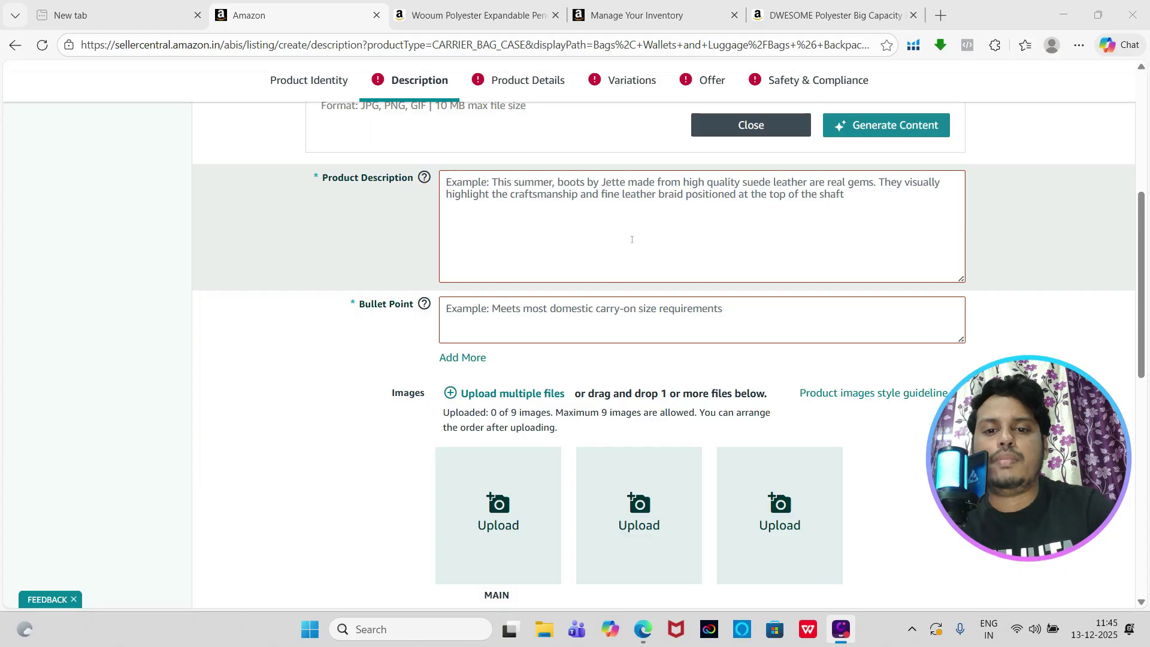
{"action": "right_click", "coordinate": [585, 229]}
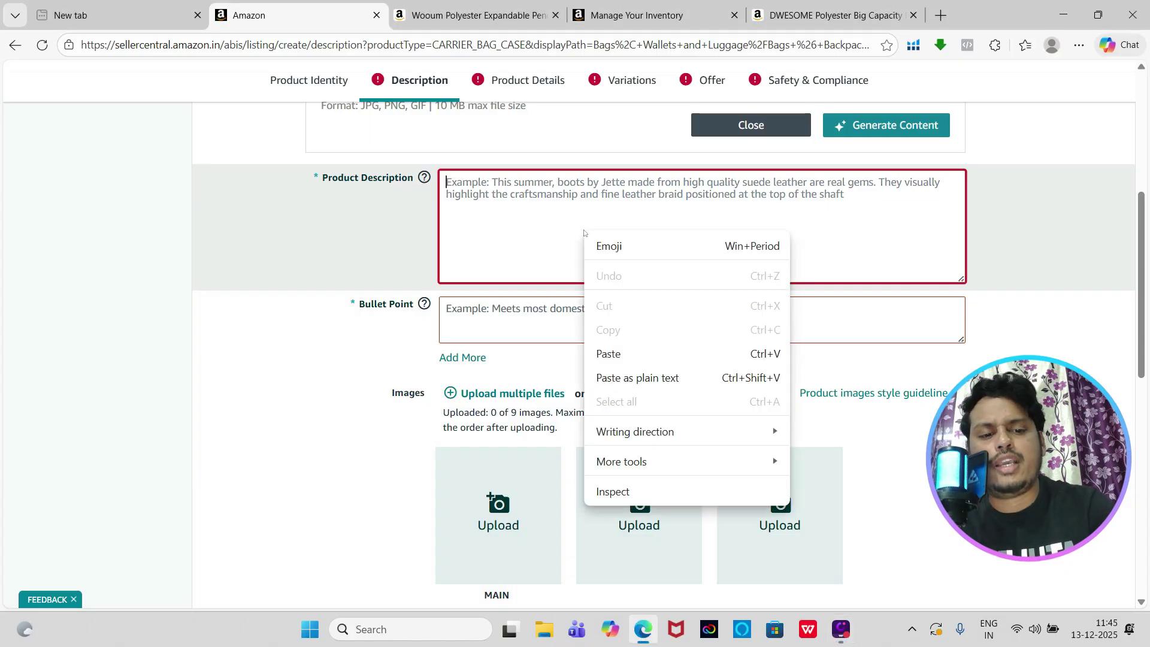
{"action": "left_click", "coordinate": [628, 350]}
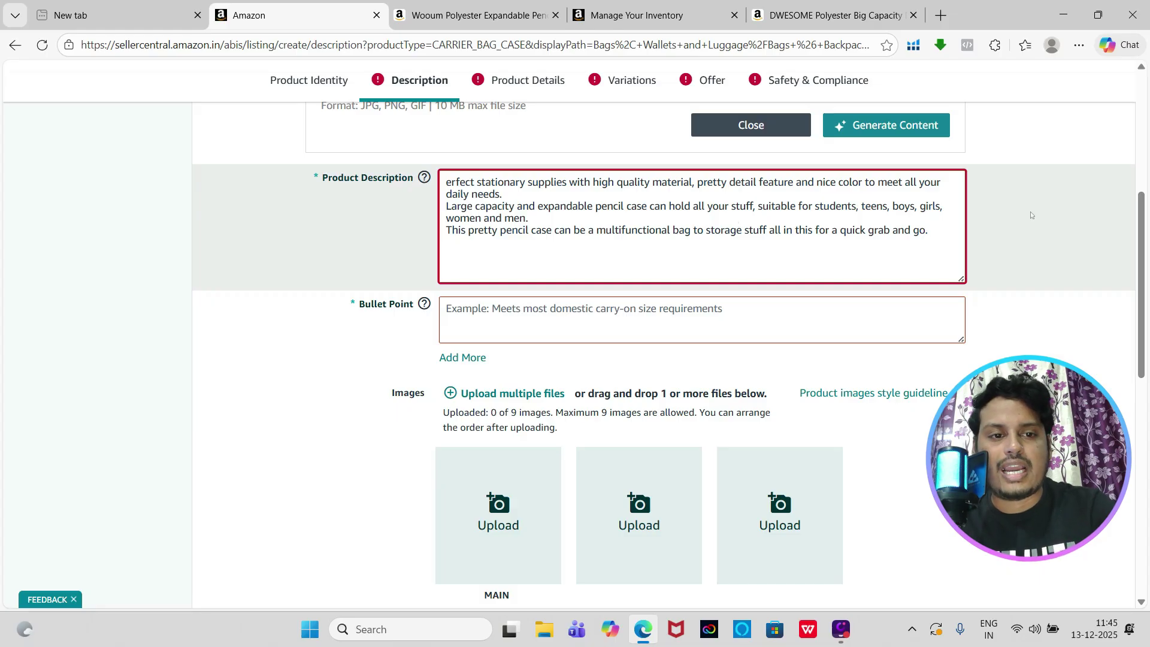
Add further Bullet Point fields below the first one in the listing's description section
{"action": "scroll", "coordinate": [1032, 214], "scroll_direction": "down", "scroll_amount": 2}
{"action": "left_click", "coordinate": [713, 187]}
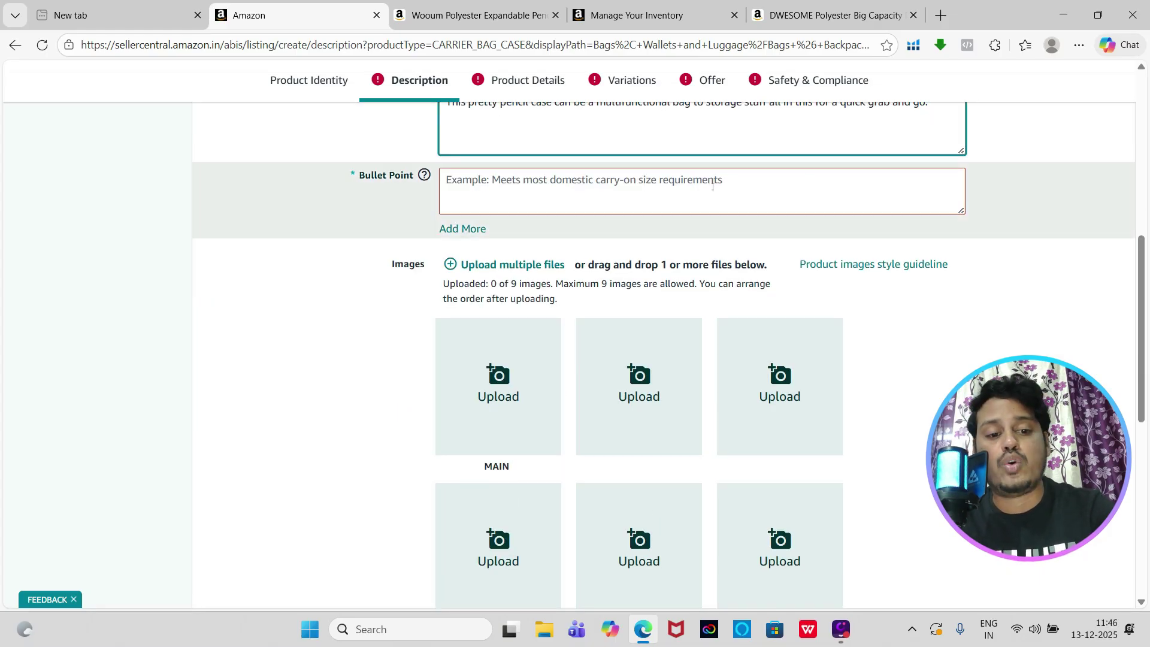
{"action": "left_click", "coordinate": [465, 231]}
{"action": "left_click", "coordinate": [466, 232]}
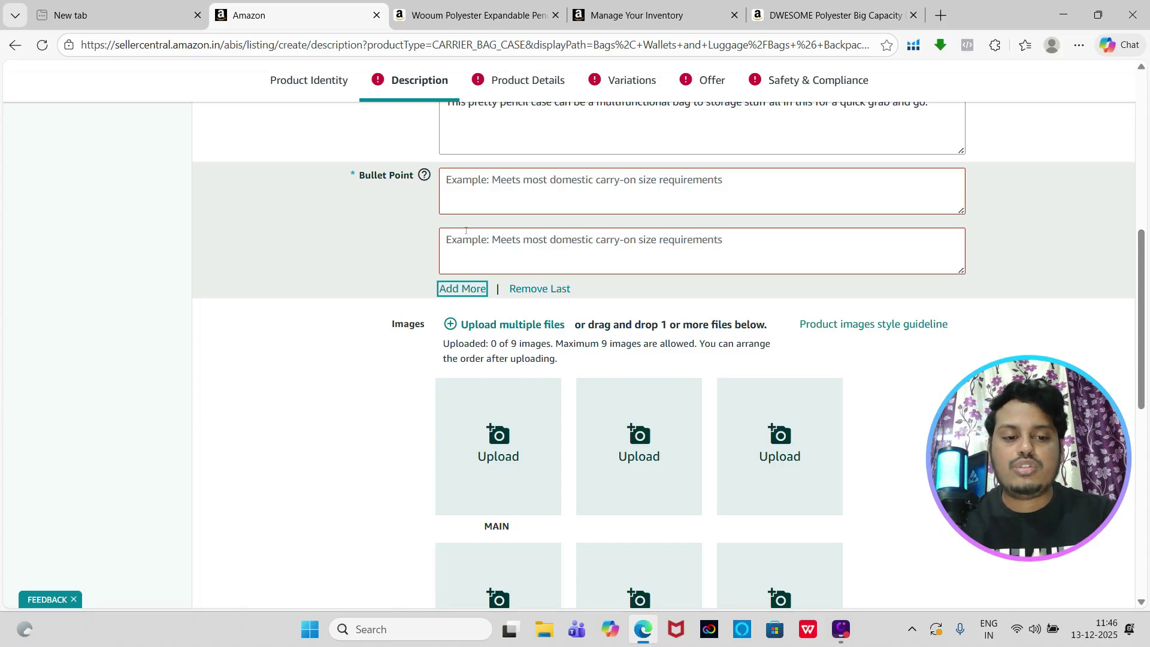
{"action": "left_click", "coordinate": [453, 288]}
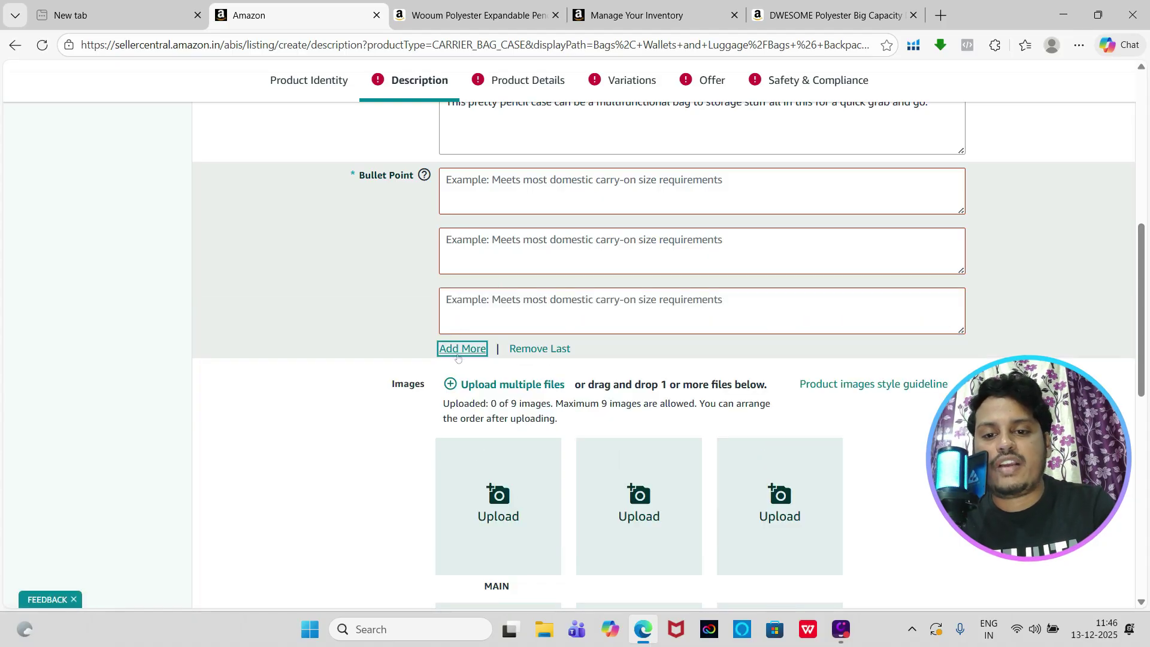
{"action": "left_click", "coordinate": [458, 352]}
Review the Product Description and the five bullet points, and examine the image upload slots
{"action": "scroll", "coordinate": [458, 355], "scroll_direction": "down", "scroll_amount": 1}
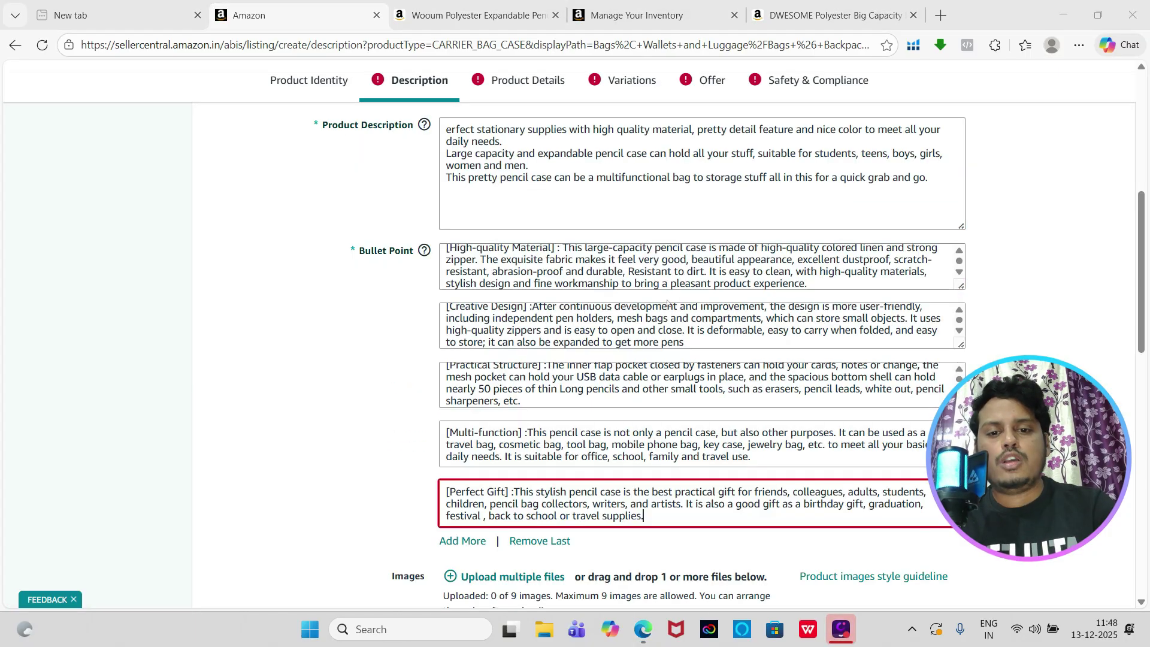
{"action": "scroll", "coordinate": [667, 302], "scroll_direction": "down", "scroll_amount": 1}
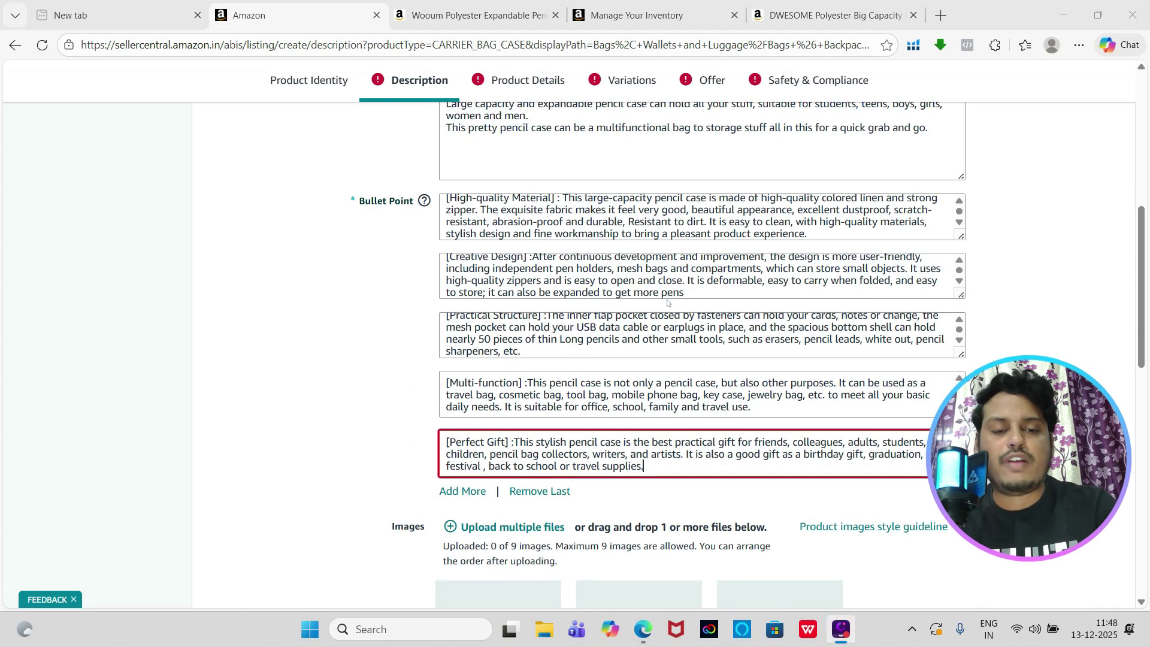
{"action": "scroll", "coordinate": [667, 303], "scroll_direction": "up", "scroll_amount": 1}
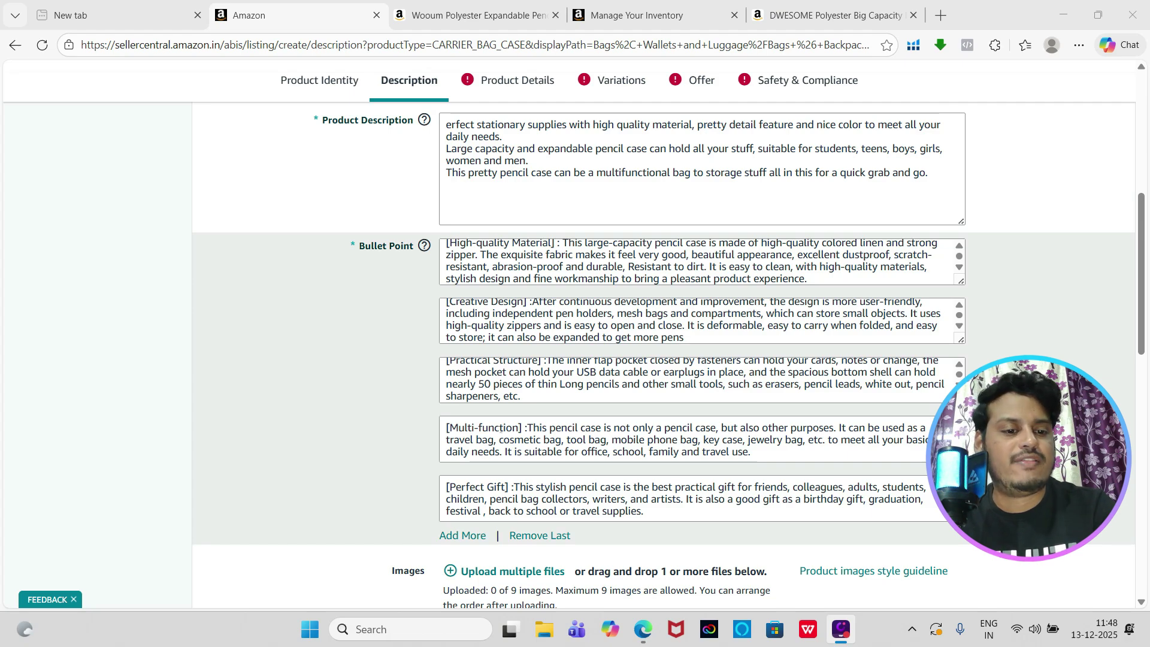
{"action": "scroll", "coordinate": [500, 429], "scroll_direction": "down", "scroll_amount": 1}
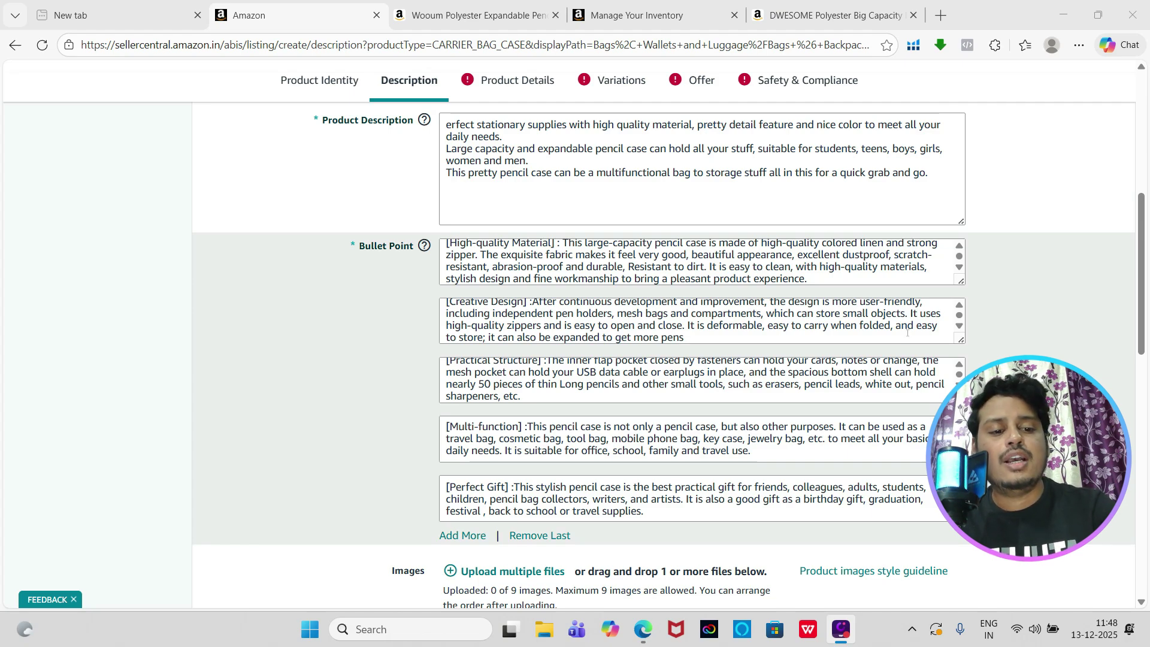
{"action": "scroll", "coordinate": [908, 333], "scroll_direction": "down", "scroll_amount": 1}
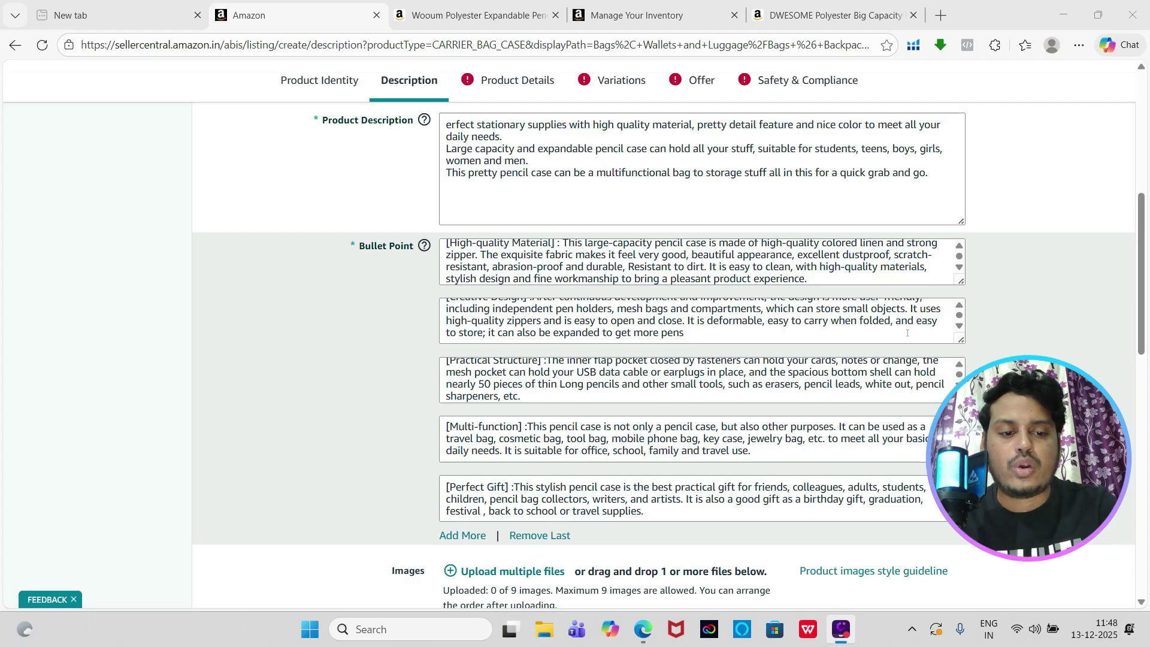
{"action": "scroll", "coordinate": [908, 333], "scroll_direction": "down", "scroll_amount": 8}
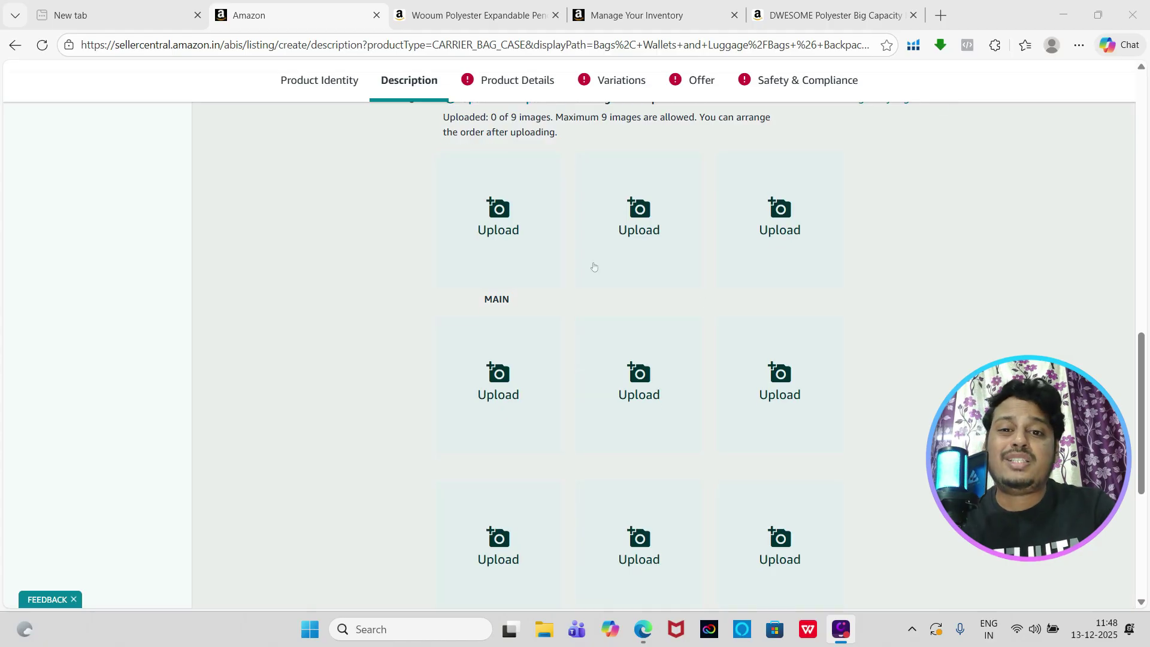
{"action": "scroll", "coordinate": [593, 264], "scroll_direction": "up", "scroll_amount": 1}
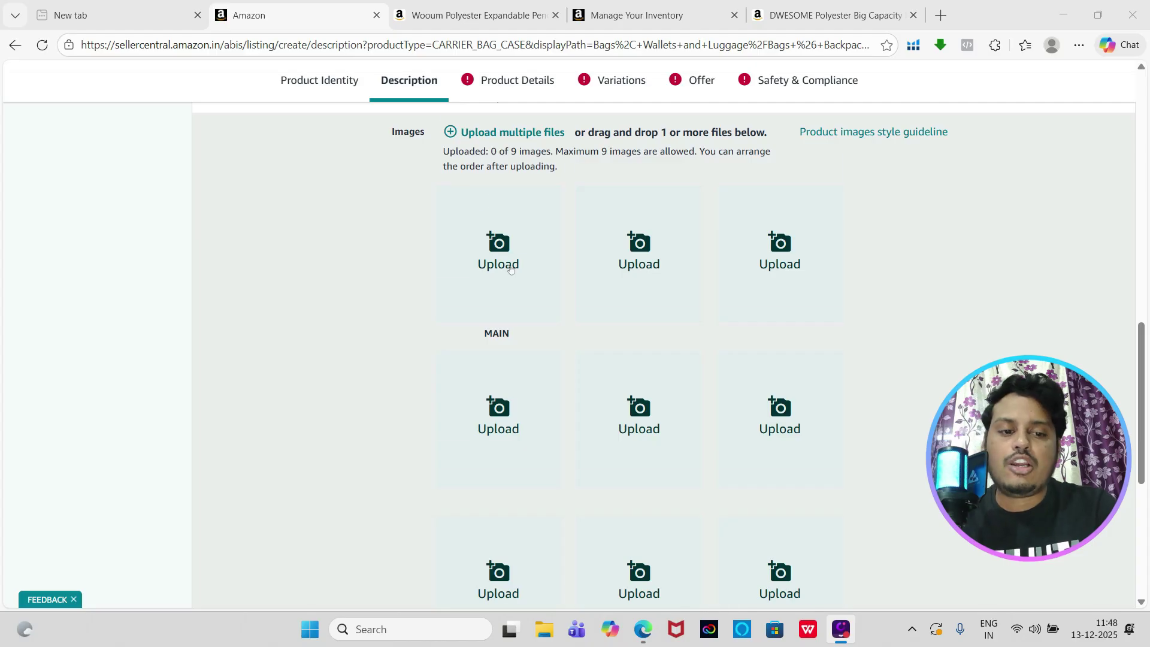
{"action": "scroll", "coordinate": [511, 269], "scroll_direction": "down", "scroll_amount": 2}
{"action": "scroll", "coordinate": [511, 269], "scroll_direction": "up", "scroll_amount": 2}
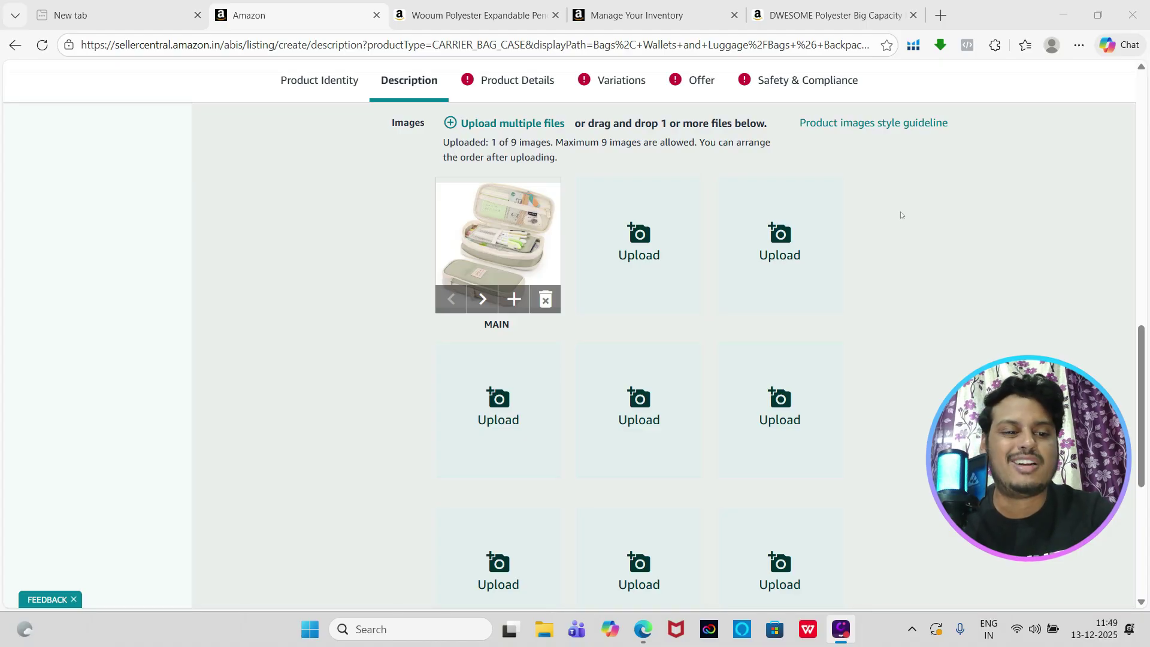
Check the uploaded main image and the description entries, and open the Product Details section of the listing
{"action": "scroll", "coordinate": [901, 211], "scroll_direction": "down", "scroll_amount": 2}
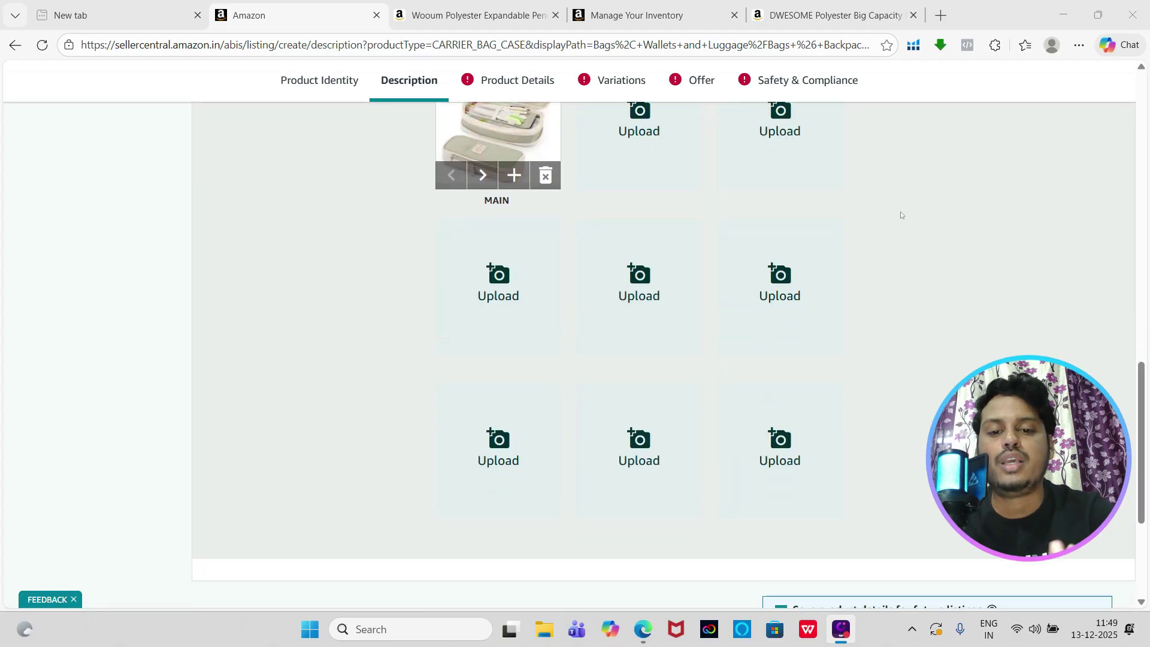
{"action": "scroll", "coordinate": [737, 273], "scroll_direction": "up", "scroll_amount": 7}
{"action": "scroll", "coordinate": [565, 568], "scroll_direction": "down", "scroll_amount": 3}
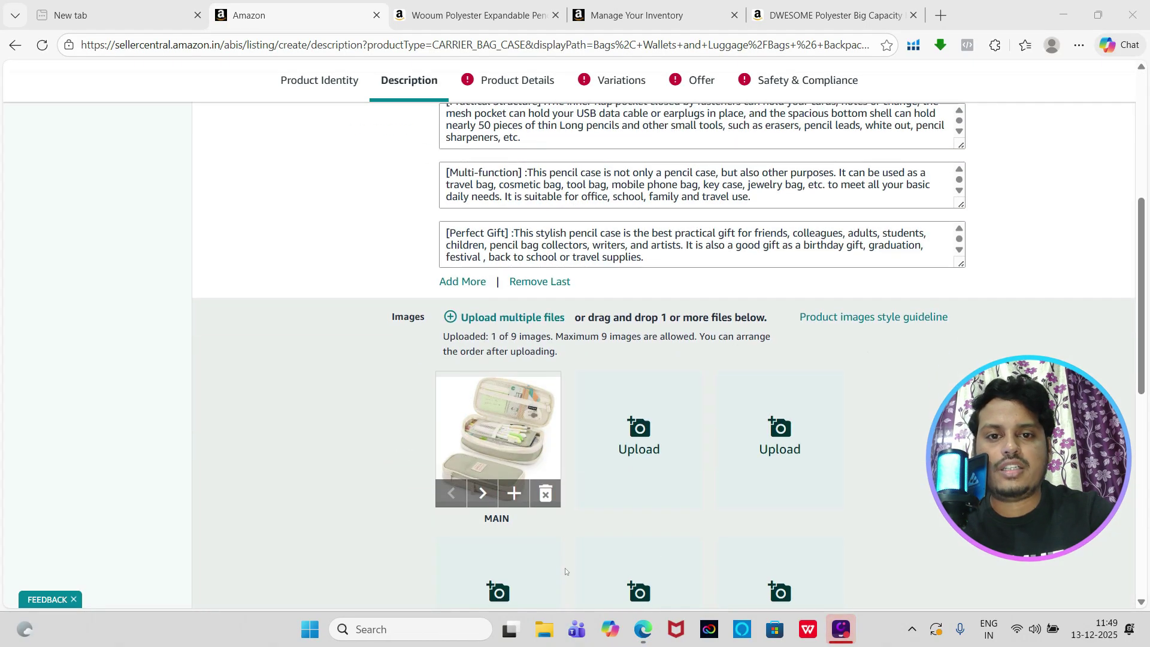
{"action": "scroll", "coordinate": [546, 142], "scroll_direction": "up", "scroll_amount": 7}
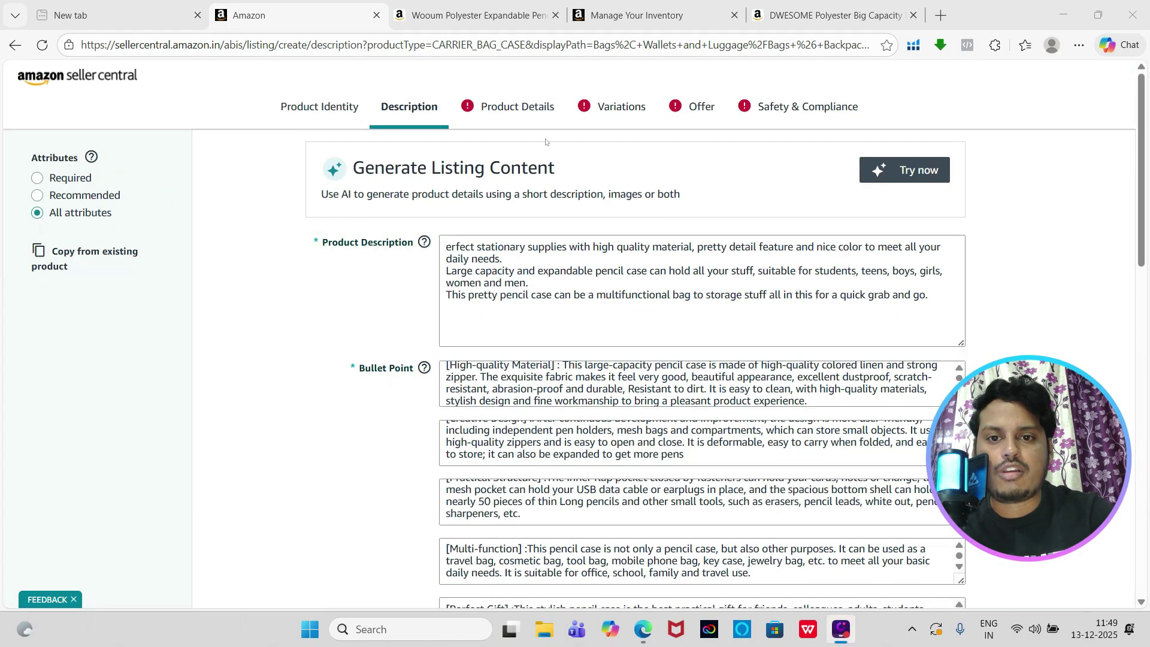
{"action": "left_click", "coordinate": [524, 114]}
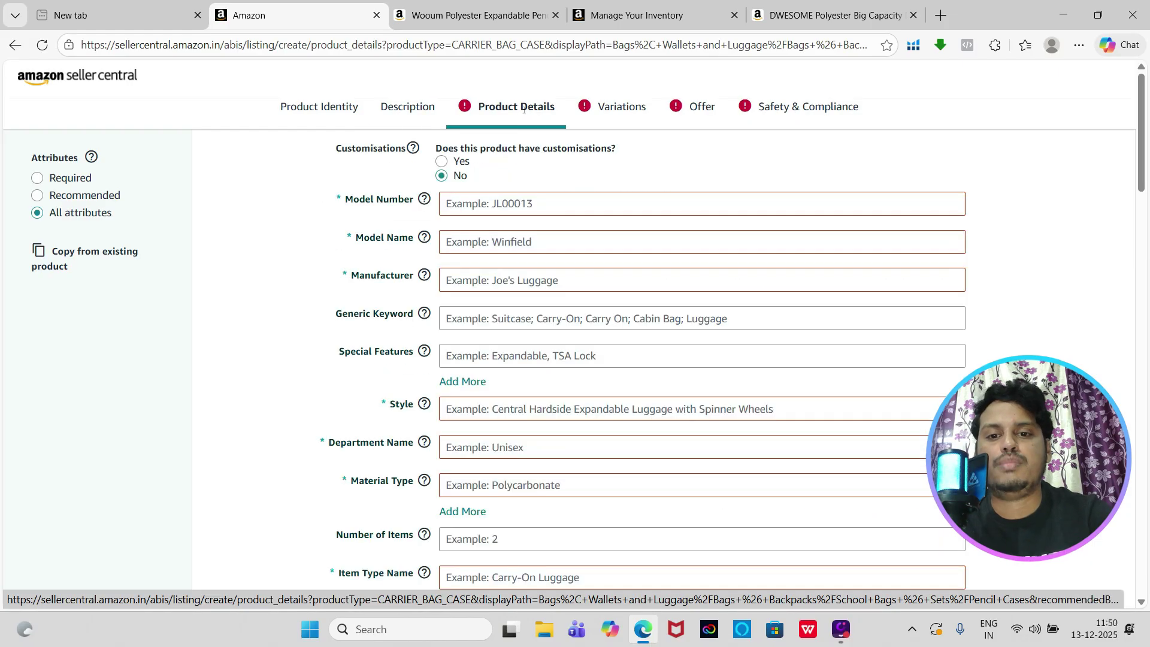
Enter dpr088 as the Model Number and pencil case as the Model Name in the product details
{"action": "scroll", "coordinate": [556, 219], "scroll_direction": "down", "scroll_amount": 1}
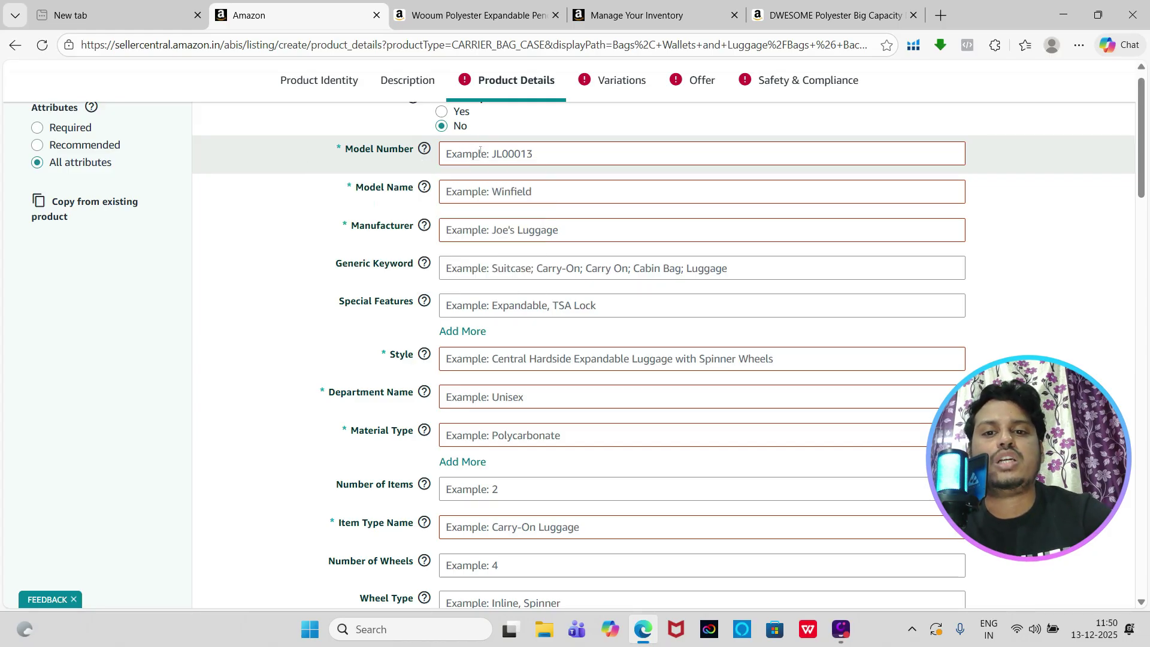
{"action": "left_click", "coordinate": [480, 153]}
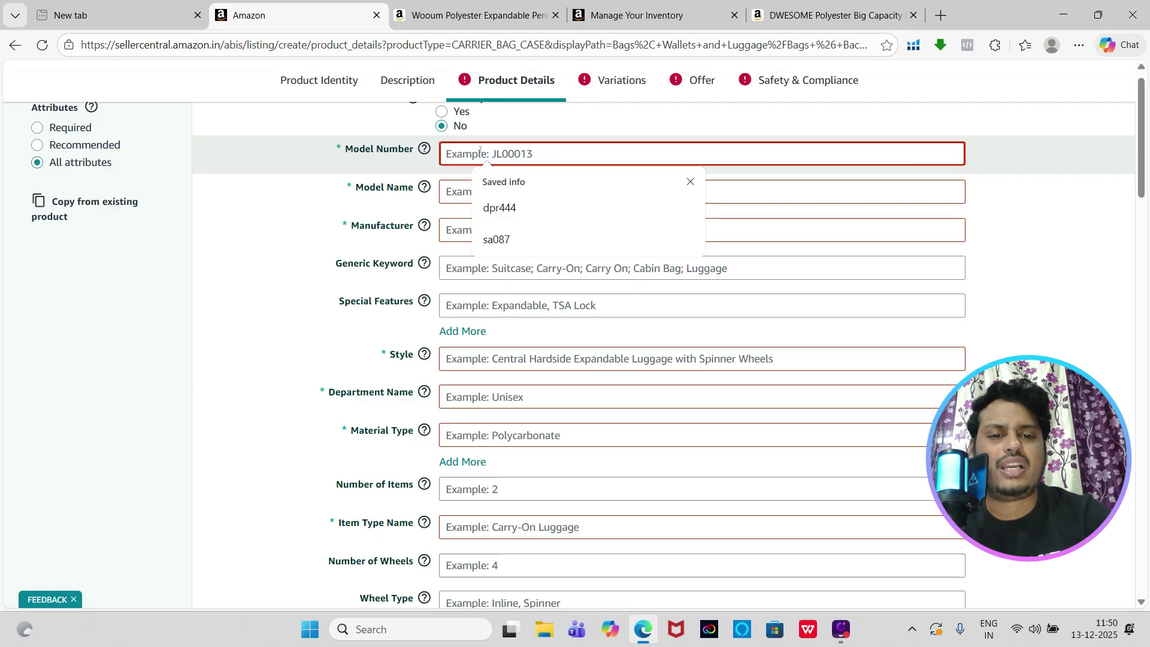
{"action": "left_click", "coordinate": [691, 182]}
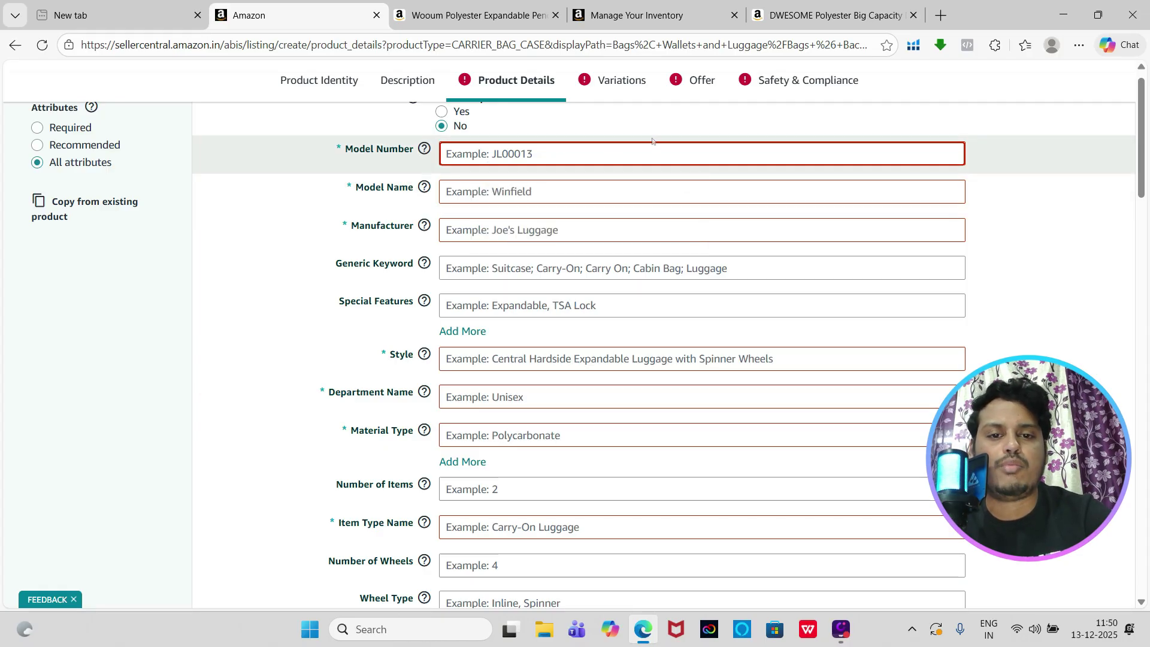
{"action": "type", "text": "d"}
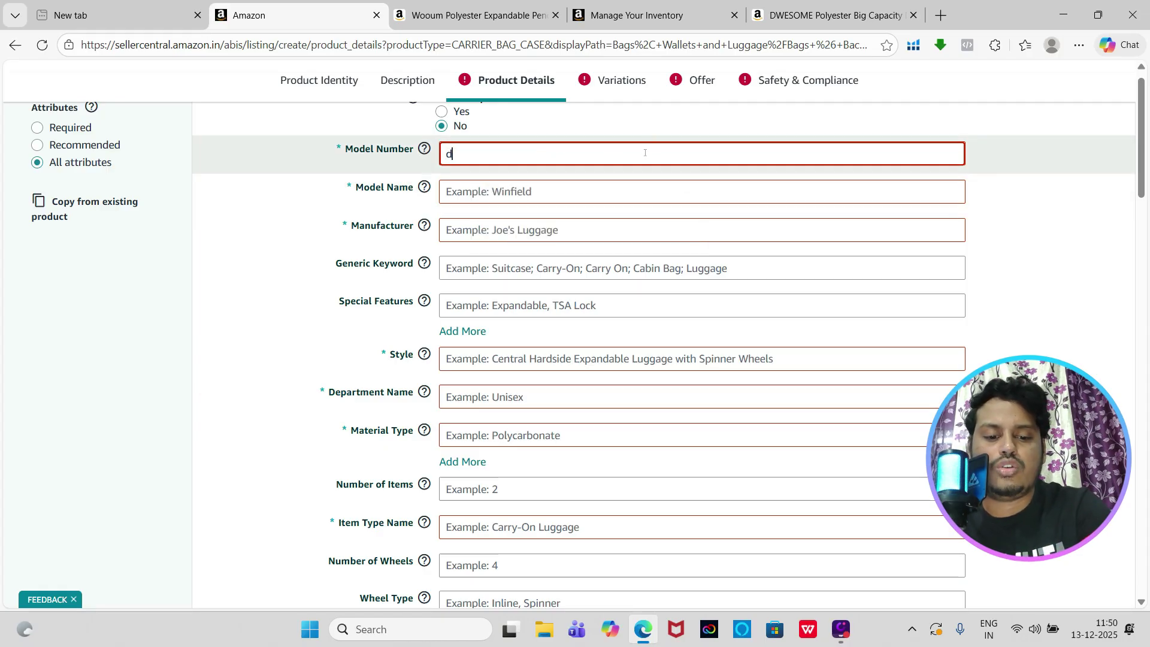
{"action": "type", "text": "pr088"}
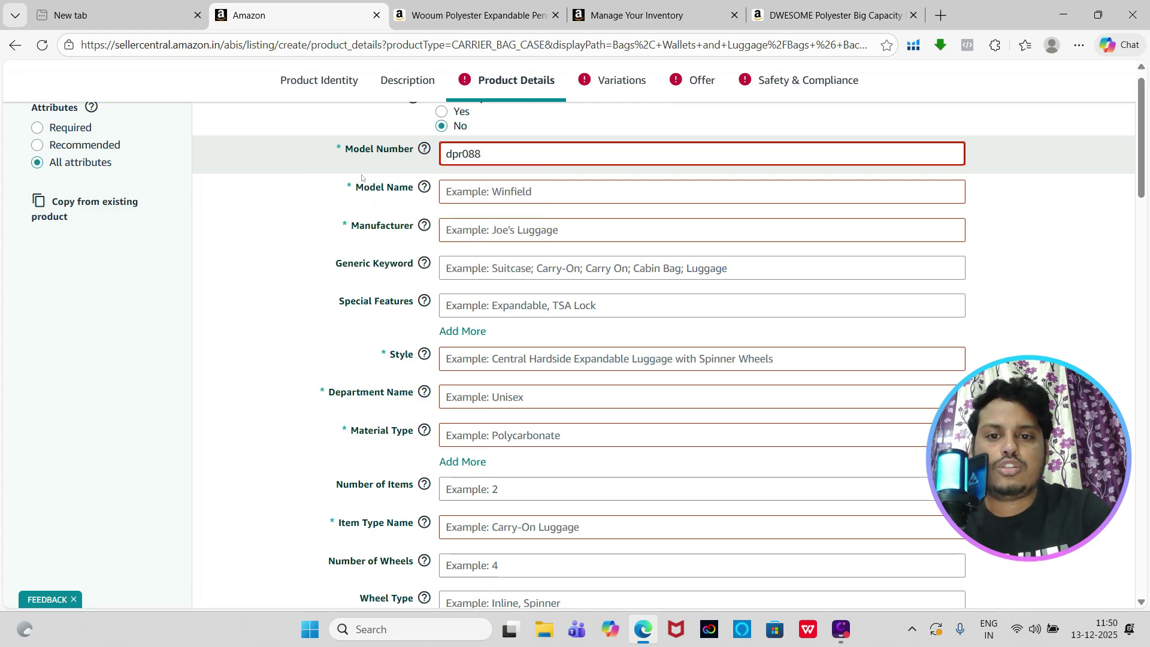
{"action": "left_click", "coordinate": [476, 191]}
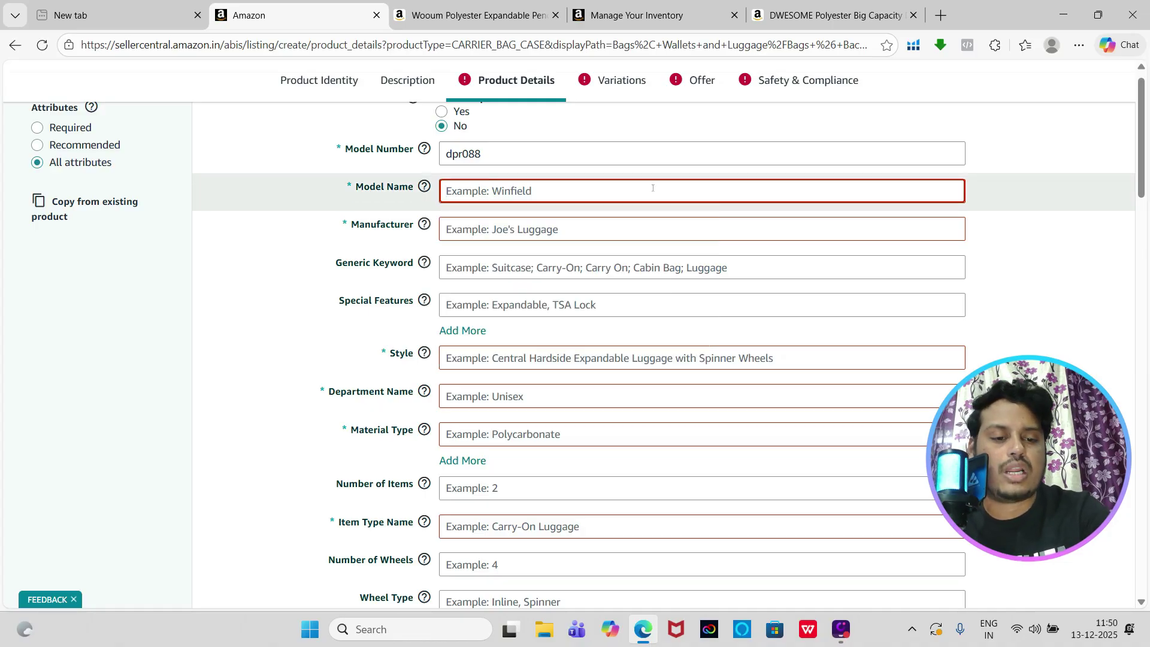
{"action": "type", "text": "pencil c"}
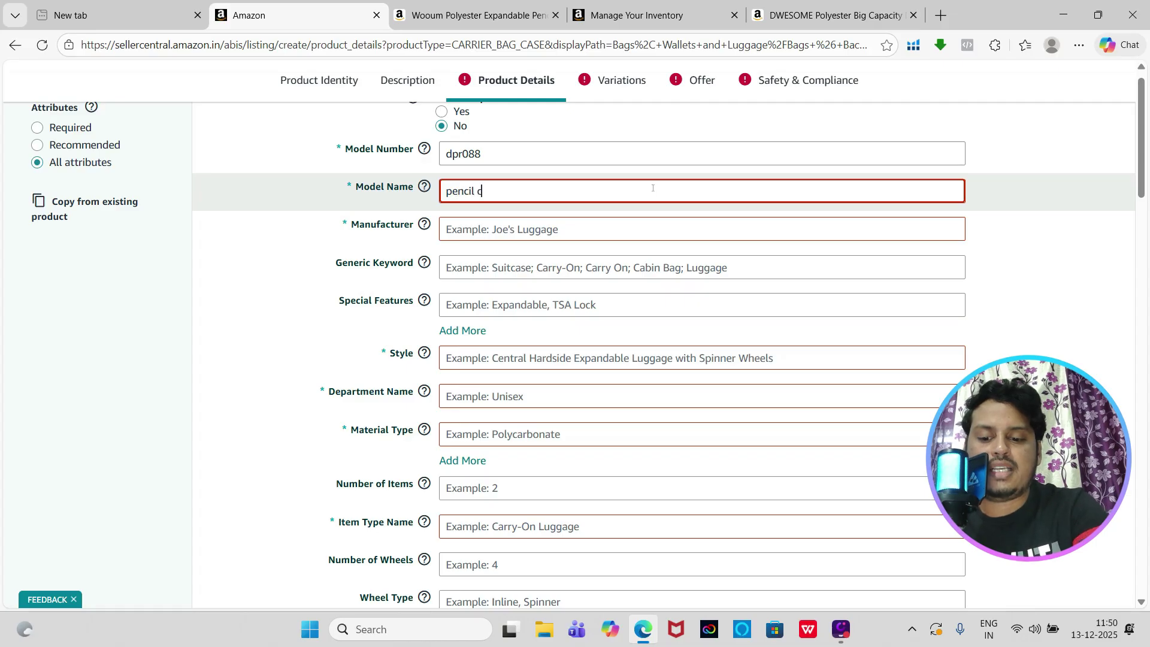
{"action": "type", "text": "ase"}
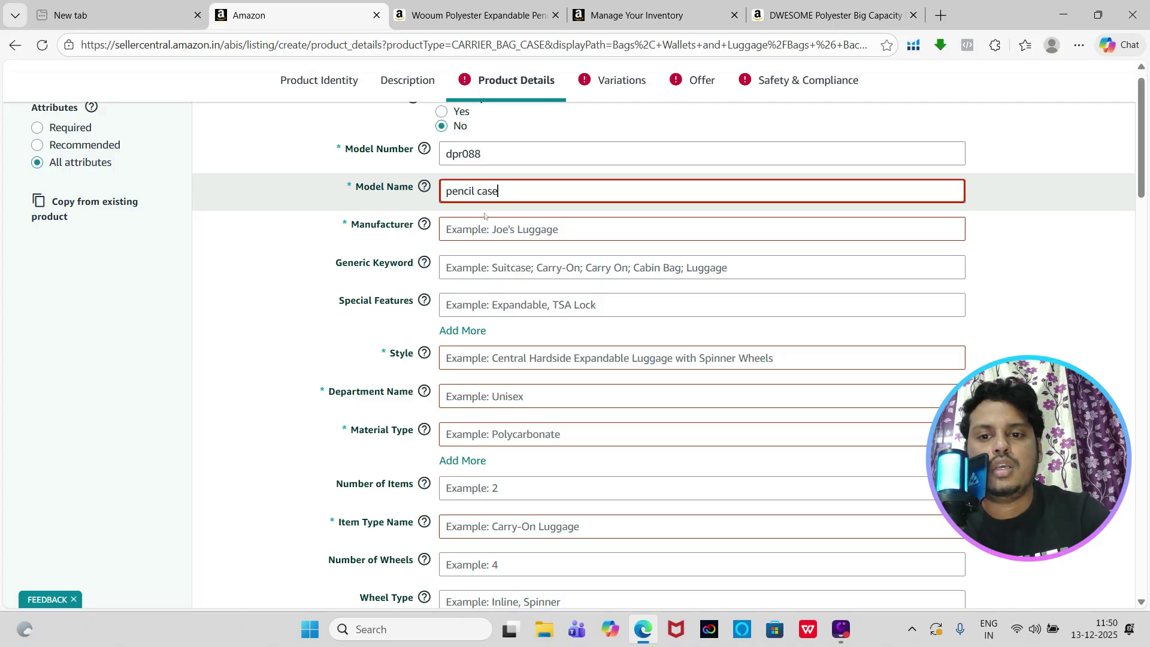
Fill in the Manufacturer field with Shanghai Yuanse Industry Co.,Ltd. followed by the company's address
{"action": "scroll", "coordinate": [485, 216], "scroll_direction": "down", "scroll_amount": 1}
{"action": "left_click", "coordinate": [512, 180]}
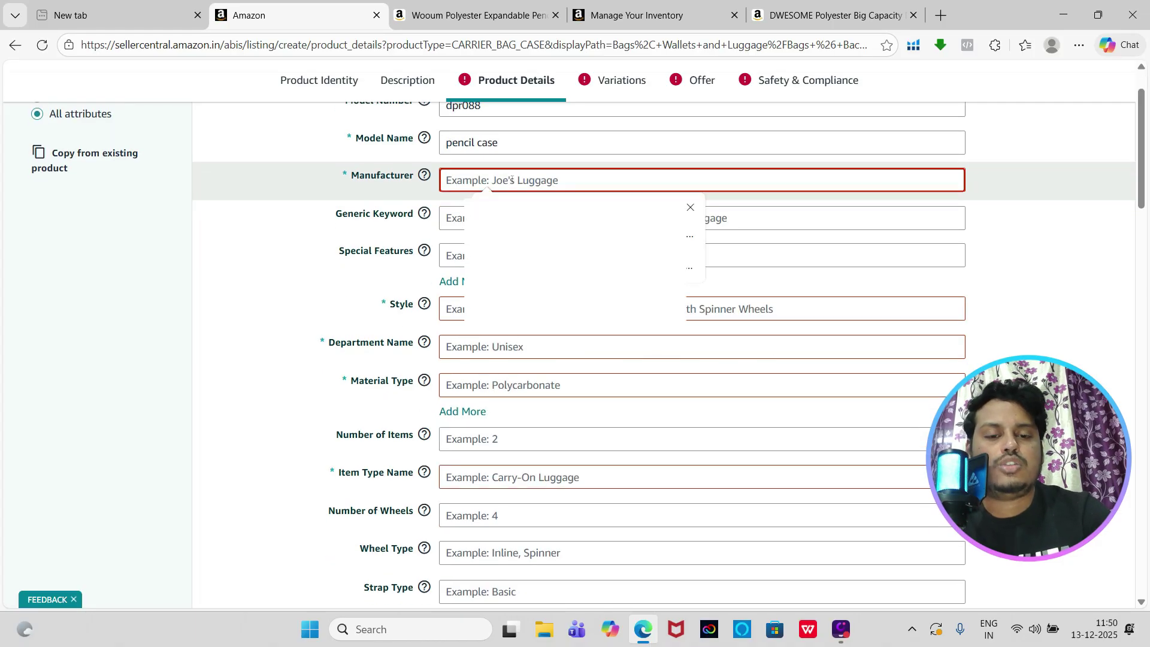
{"action": "left_click", "coordinate": [690, 208]}
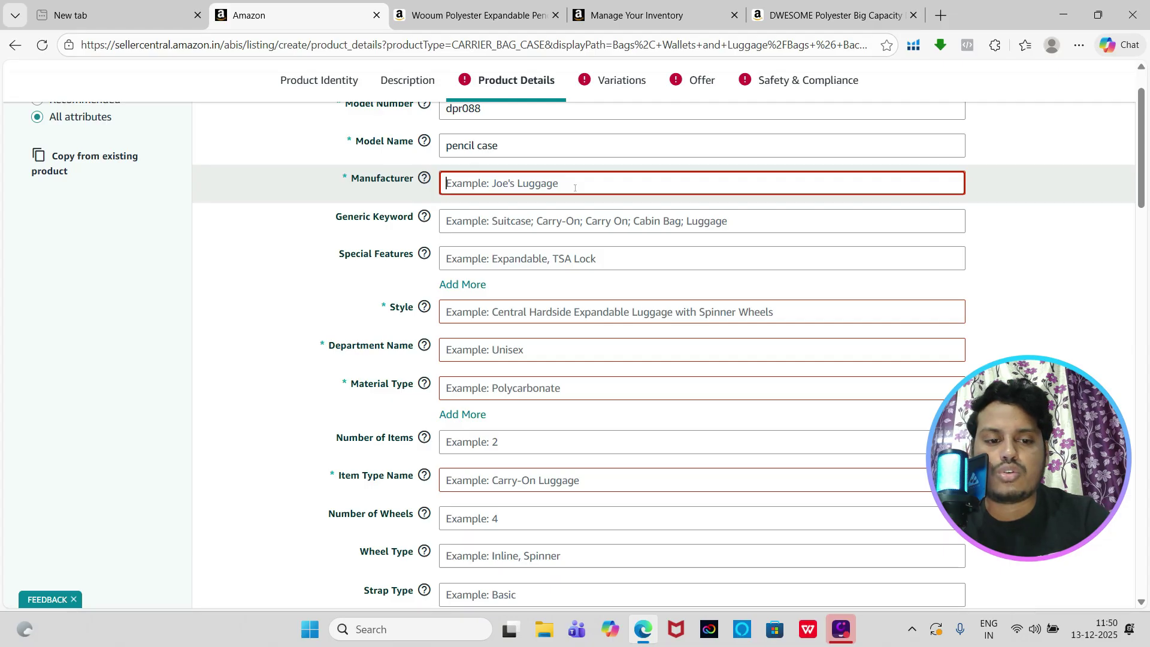
{"action": "type", "text": "Shanghai Yuanse Industry Co.,Ltd.CN,Shanghai,Shanghai,No. 66, Miaojing"}
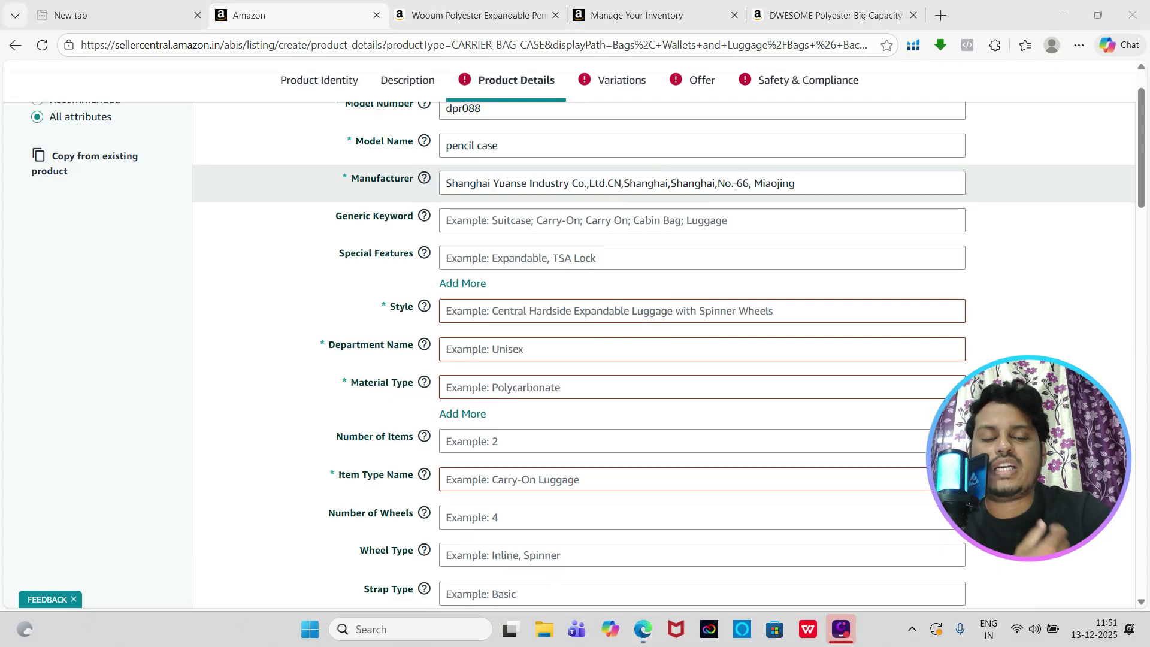
{"action": "left_click", "coordinate": [797, 182]}
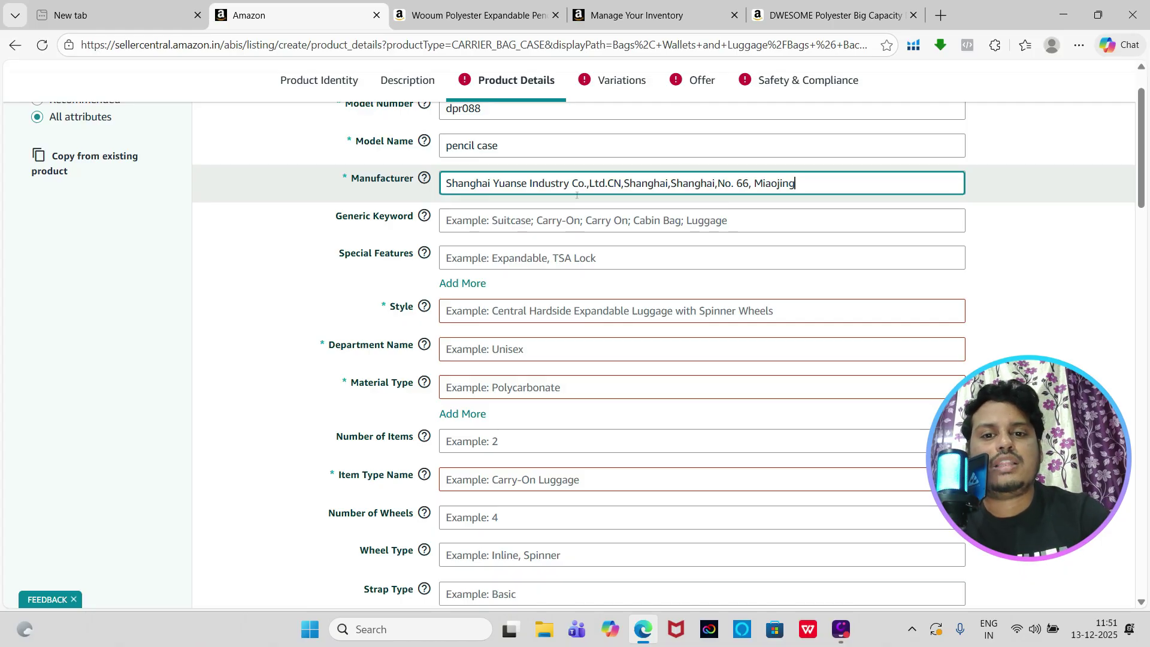
Enter "pencil cases pouches stationery produts" as the Generic Keyword
{"action": "scroll", "coordinate": [577, 195], "scroll_direction": "down", "scroll_amount": 1}
{"action": "left_click", "coordinate": [517, 178]}
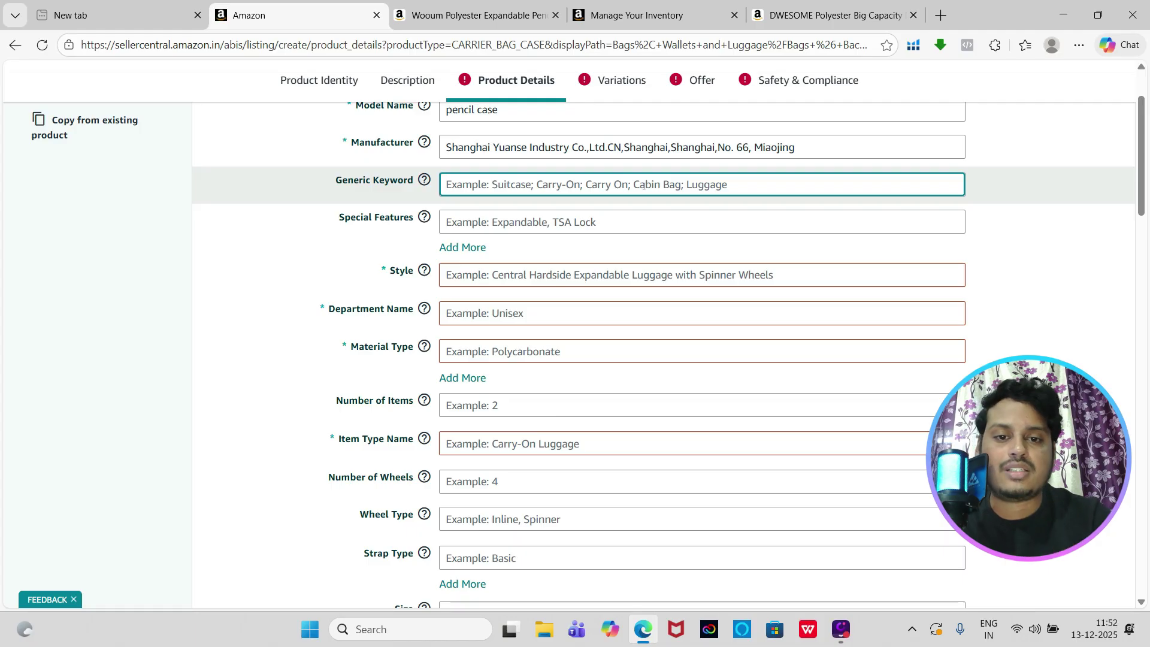
{"action": "type", "text": "pencil cases pouches stationery produts"}
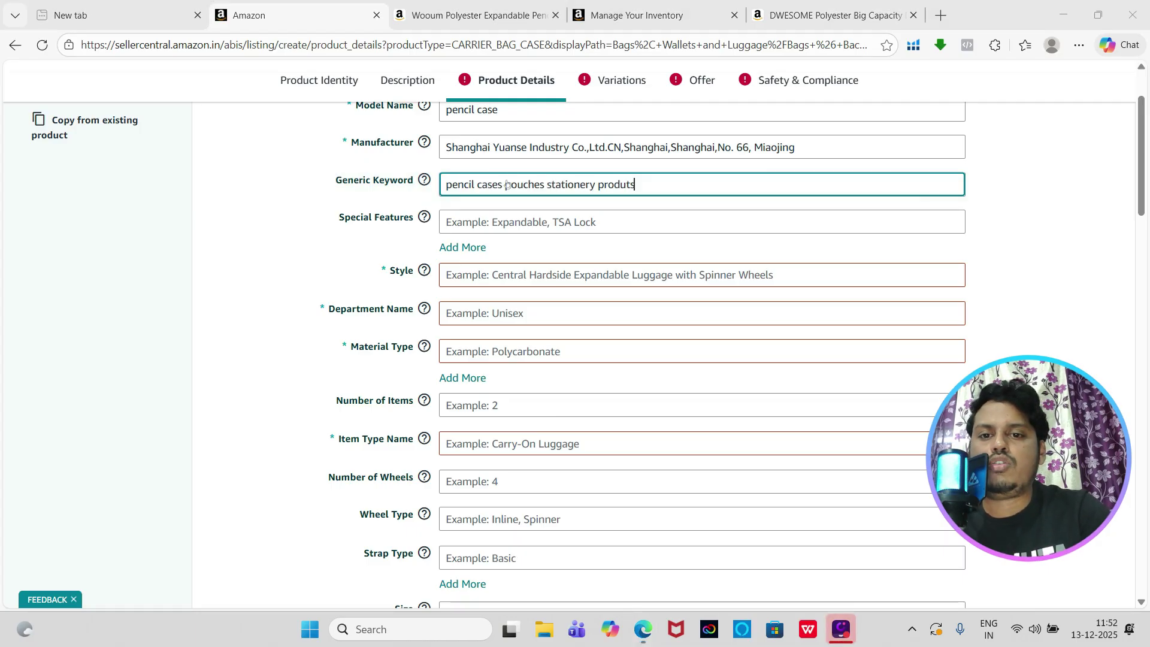
Look through the suggested Special Features options without choosing one
{"action": "scroll", "coordinate": [506, 184], "scroll_direction": "down", "scroll_amount": 1}
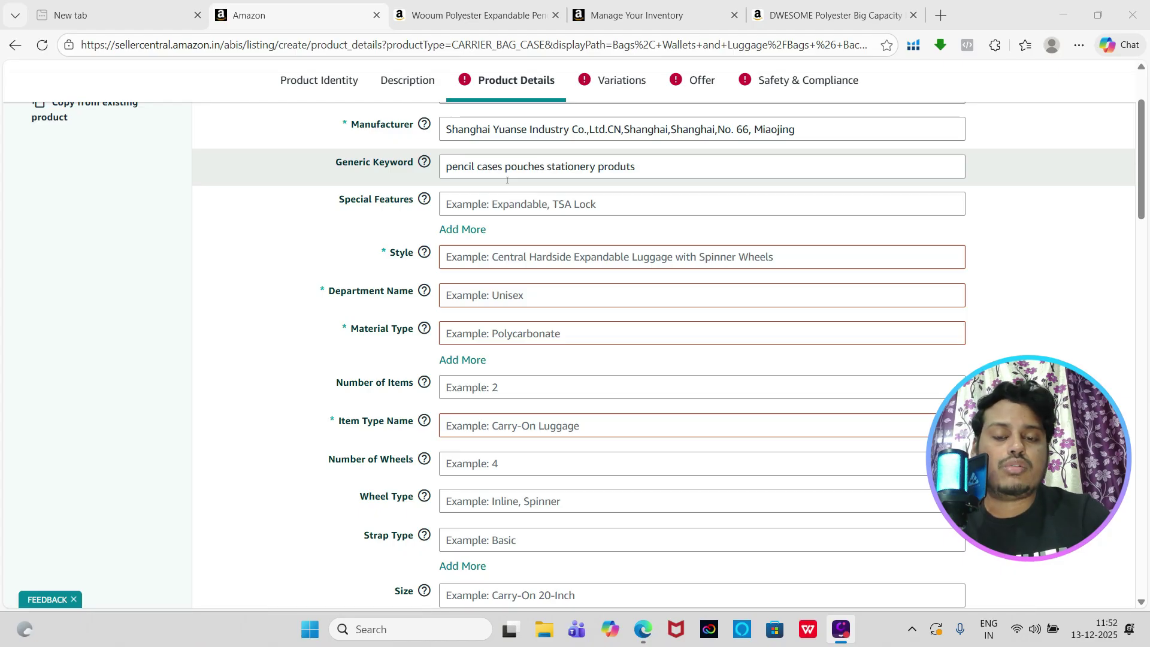
{"action": "scroll", "coordinate": [507, 179], "scroll_direction": "down", "scroll_amount": 2}
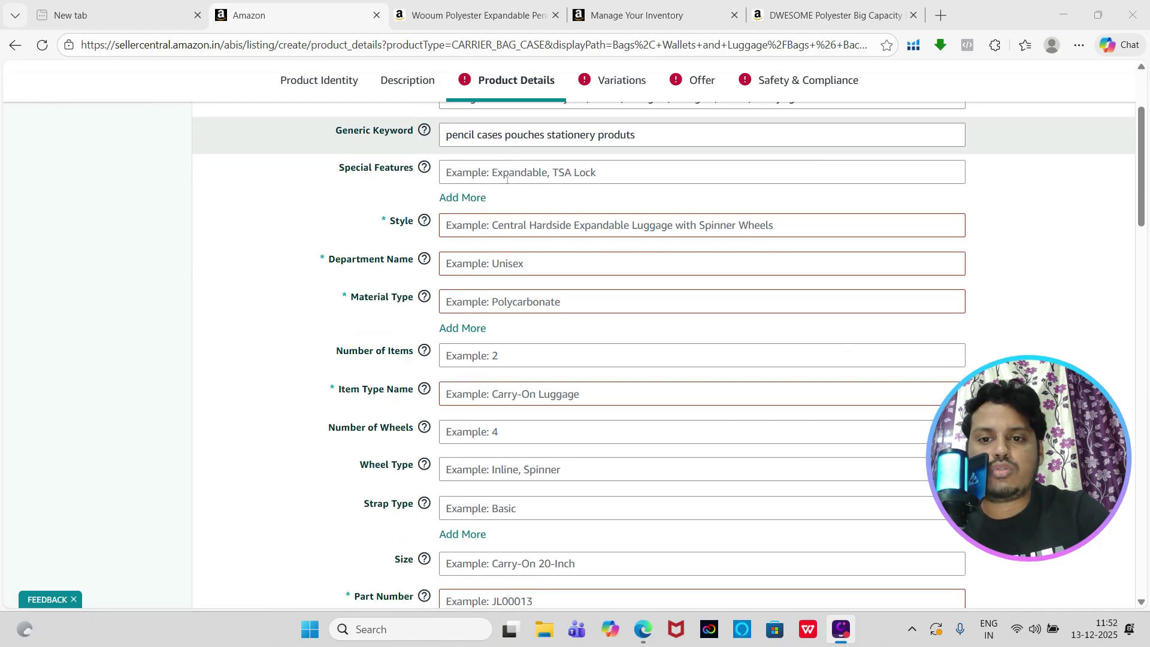
{"action": "scroll", "coordinate": [527, 168], "scroll_direction": "down", "scroll_amount": 1}
{"action": "left_click", "coordinate": [541, 157]}
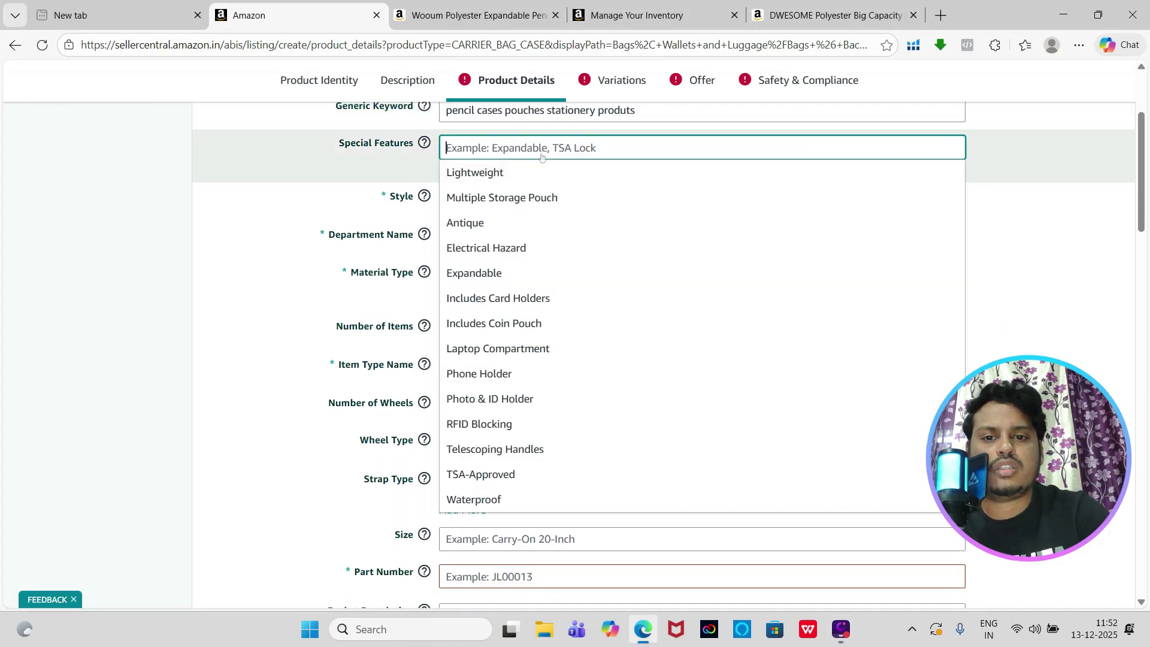
{"action": "left_click", "coordinate": [397, 158]}
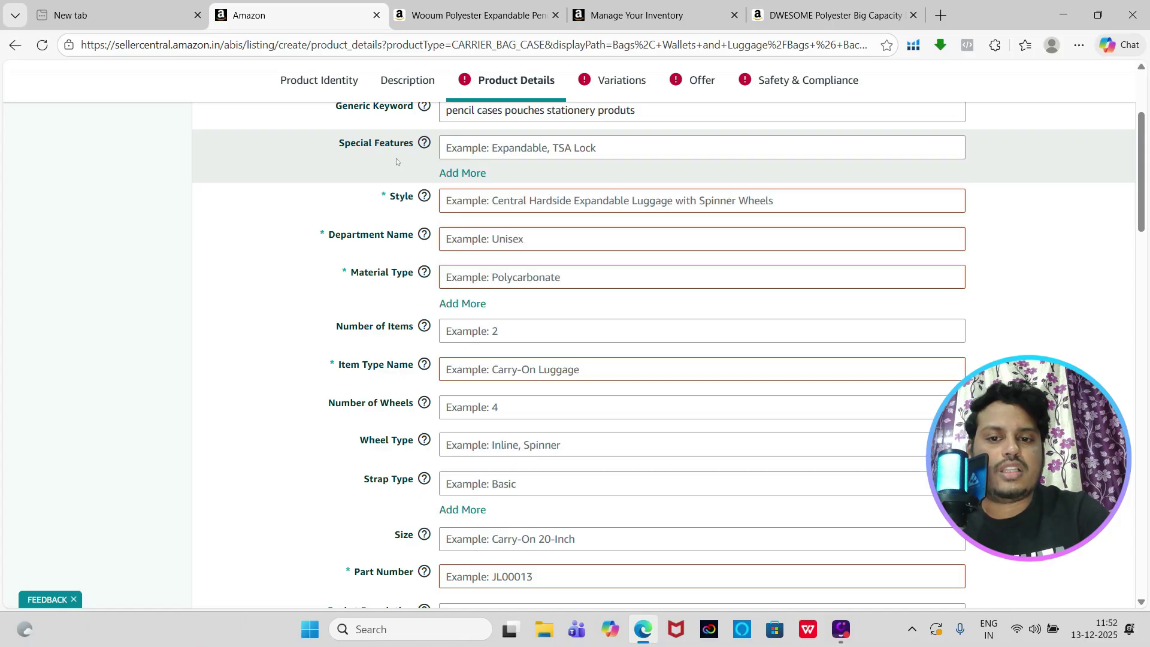
Set the Style to pouch and choose Unisex as the Department Name
{"action": "scroll", "coordinate": [397, 158], "scroll_direction": "down", "scroll_amount": 2}
{"action": "left_click", "coordinate": [483, 164]}
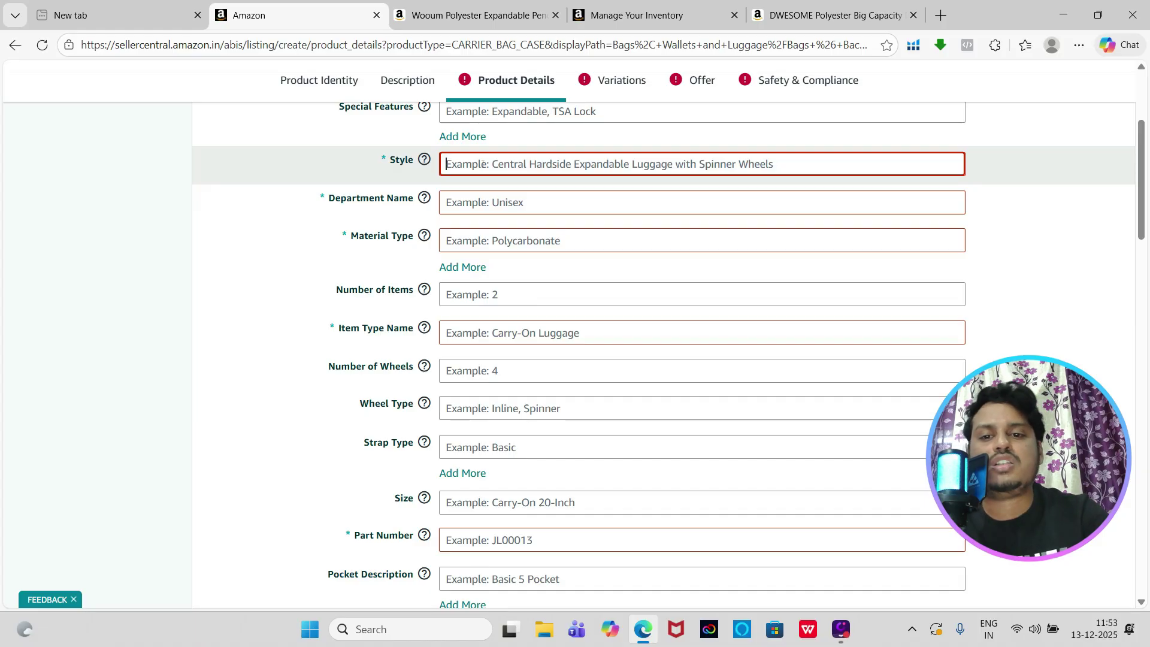
{"action": "type", "text": "pouch"}
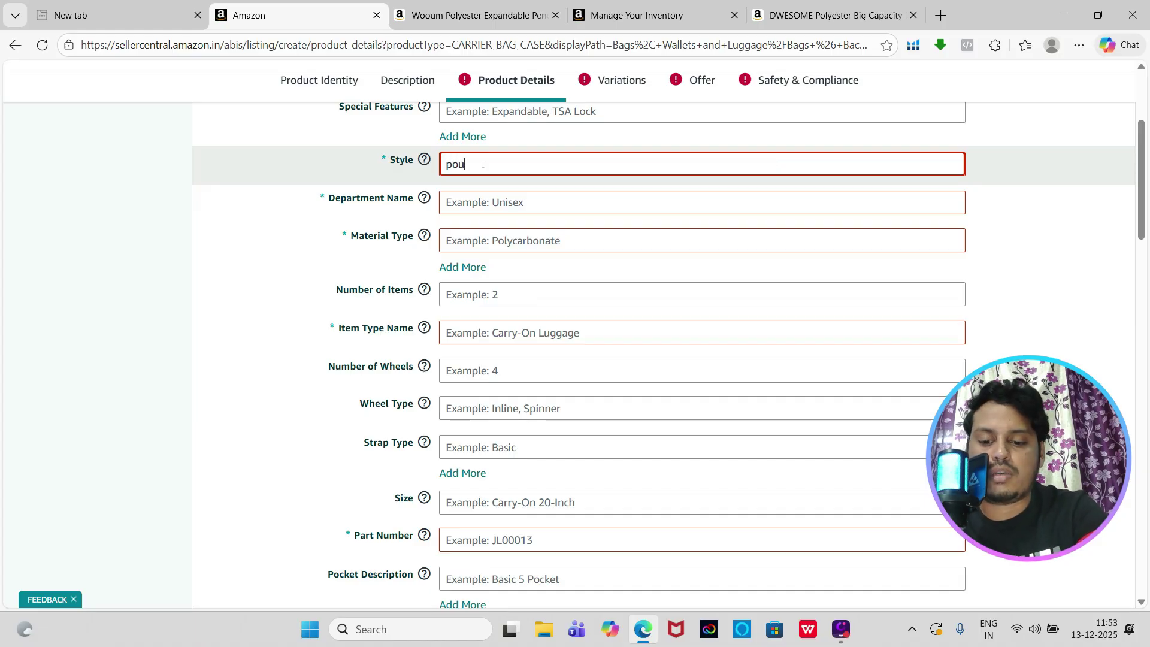
{"action": "key", "text": "Tab"}
{"action": "key", "text": "Tab"}
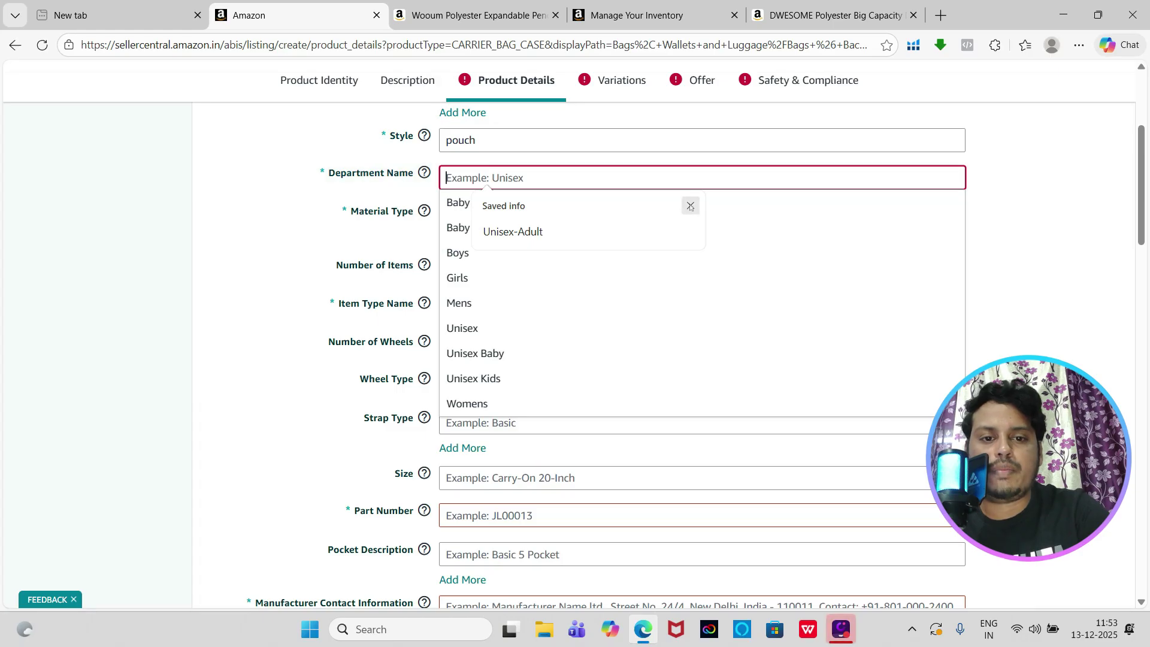
{"action": "left_click", "coordinate": [691, 206]}
{"action": "scroll", "coordinate": [606, 277], "scroll_direction": "down", "scroll_amount": 1}
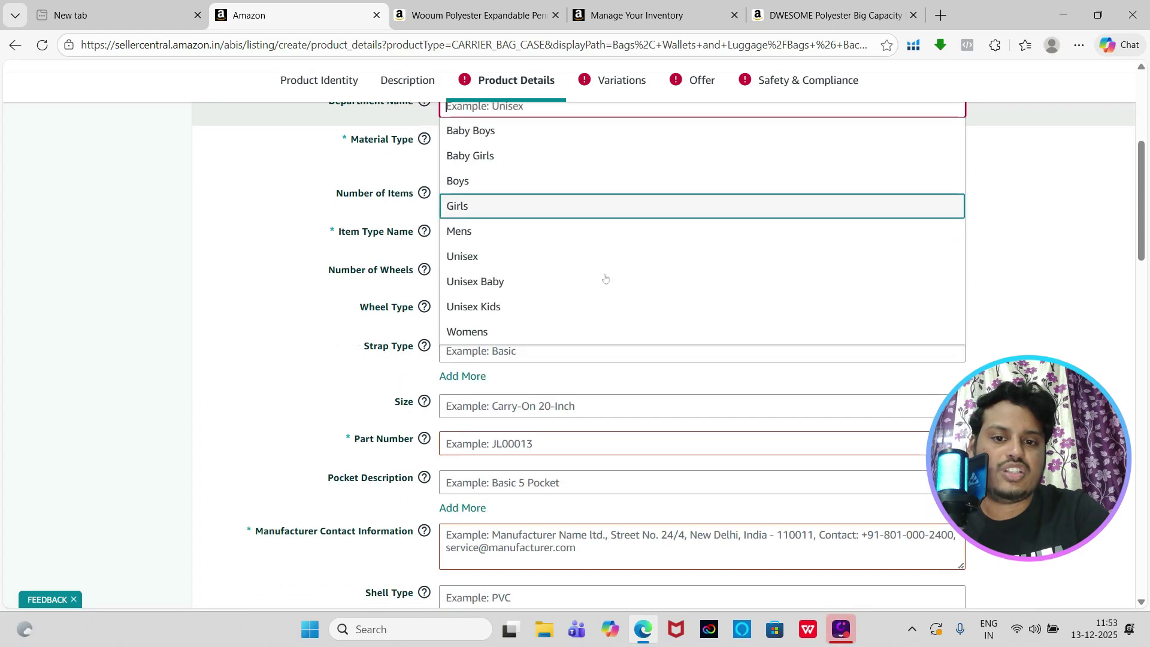
{"action": "left_click", "coordinate": [539, 255]}
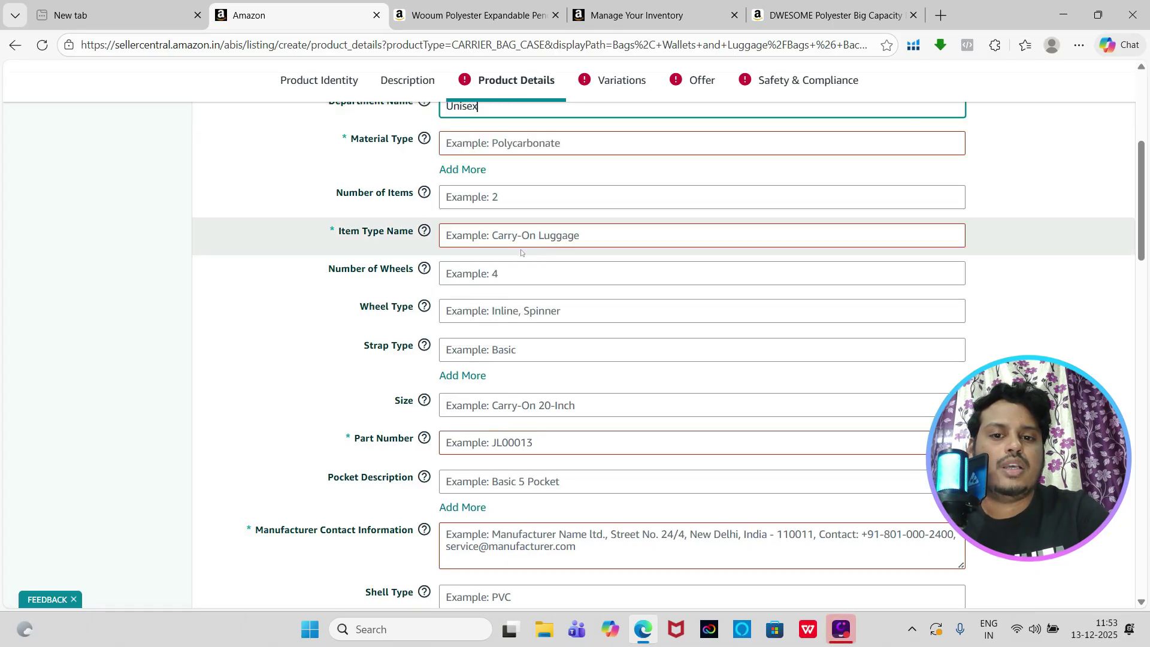
Choose Polyester as the Material Type and dismiss the Pocket Description suggestions
{"action": "scroll", "coordinate": [522, 251], "scroll_direction": "up", "scroll_amount": 1}
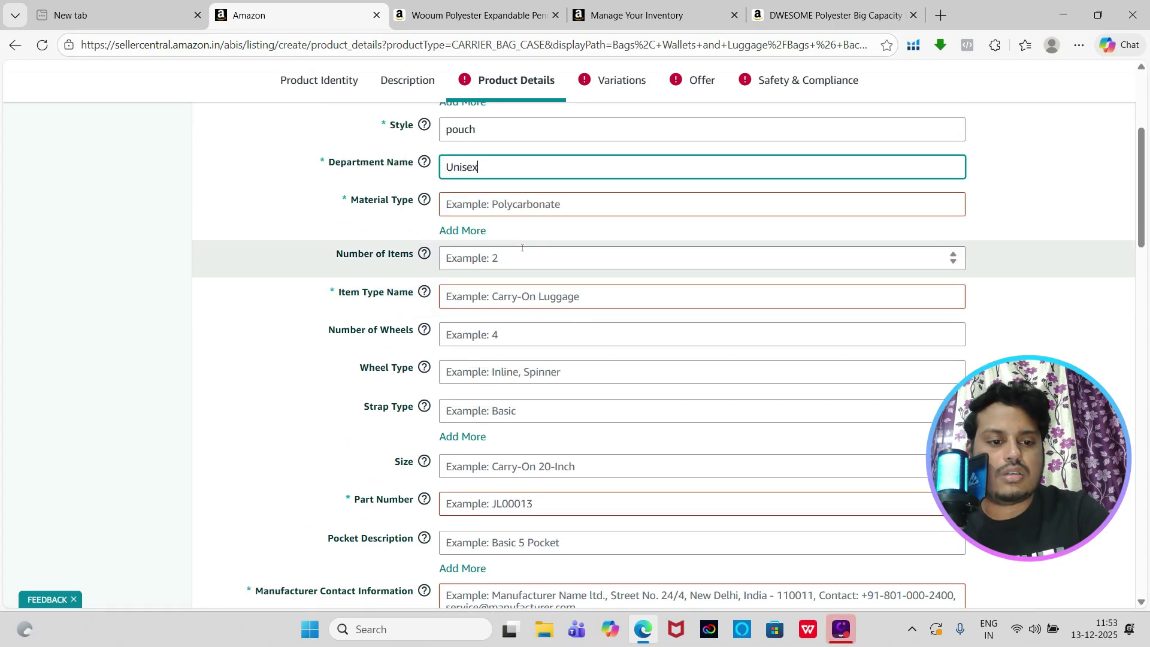
{"action": "scroll", "coordinate": [550, 237], "scroll_direction": "up", "scroll_amount": 1}
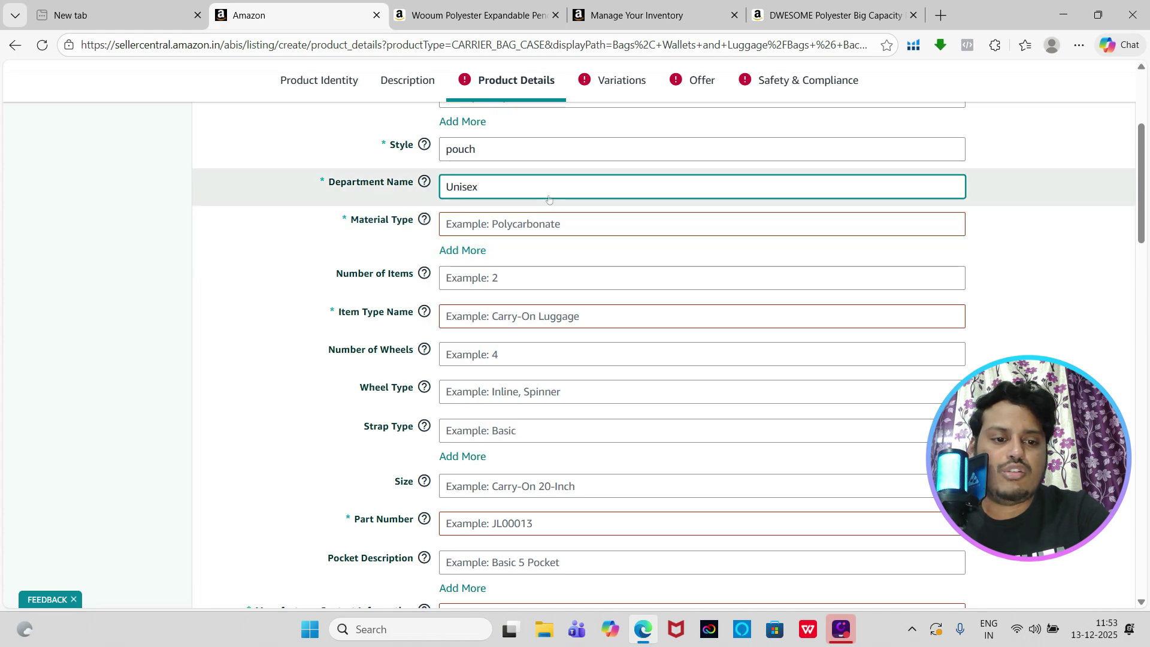
{"action": "scroll", "coordinate": [549, 199], "scroll_direction": "down", "scroll_amount": 1}
{"action": "left_click", "coordinate": [542, 204]}
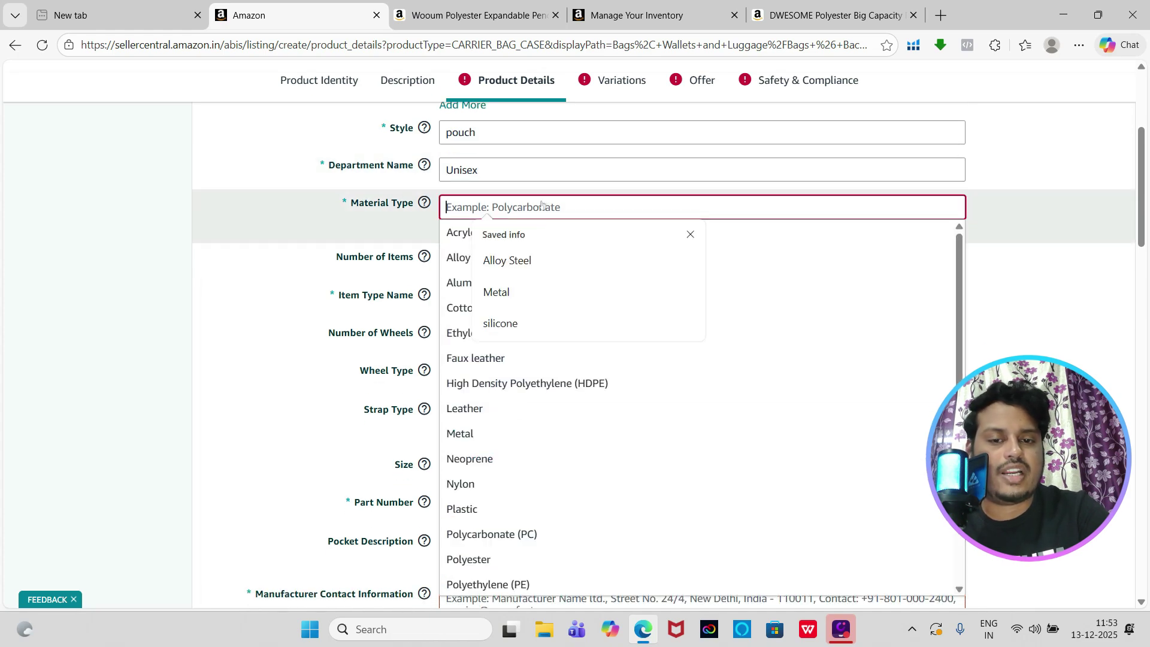
{"action": "left_click", "coordinate": [690, 235]}
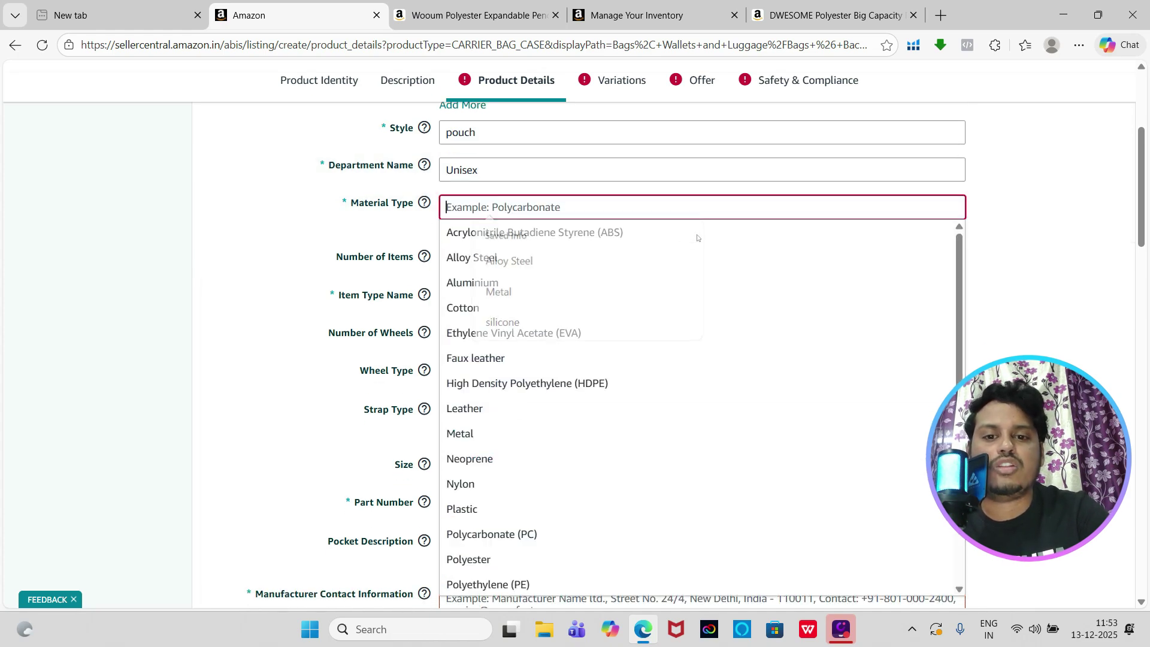
{"action": "scroll", "coordinate": [616, 293], "scroll_direction": "down", "scroll_amount": 3}
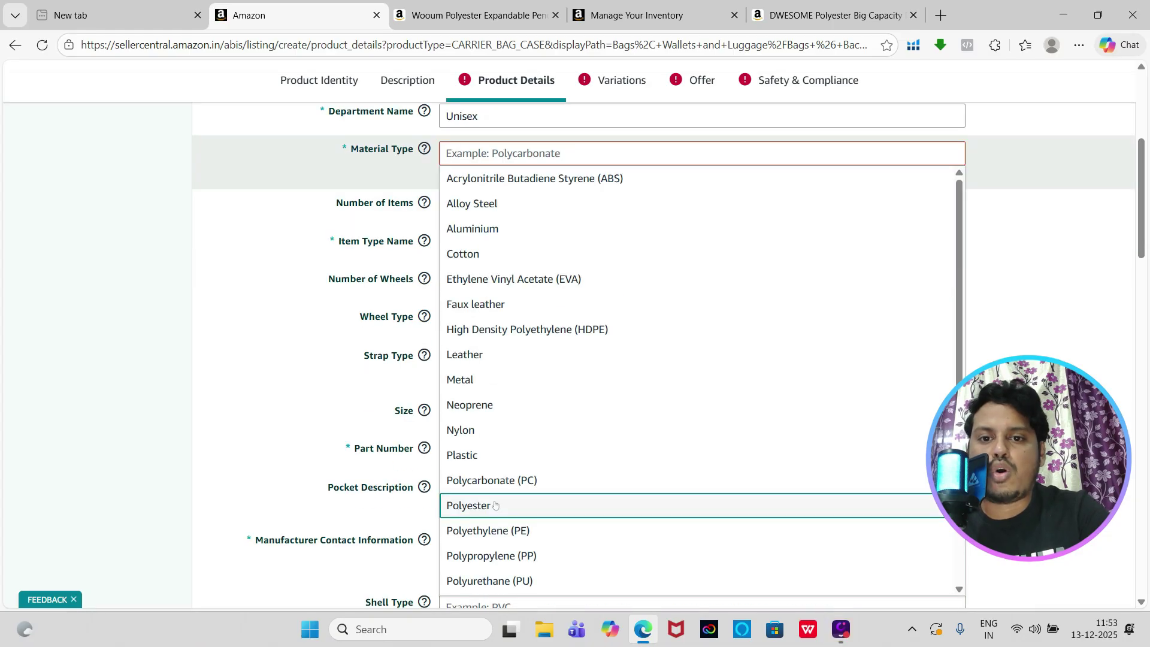
{"action": "left_click", "coordinate": [495, 505]}
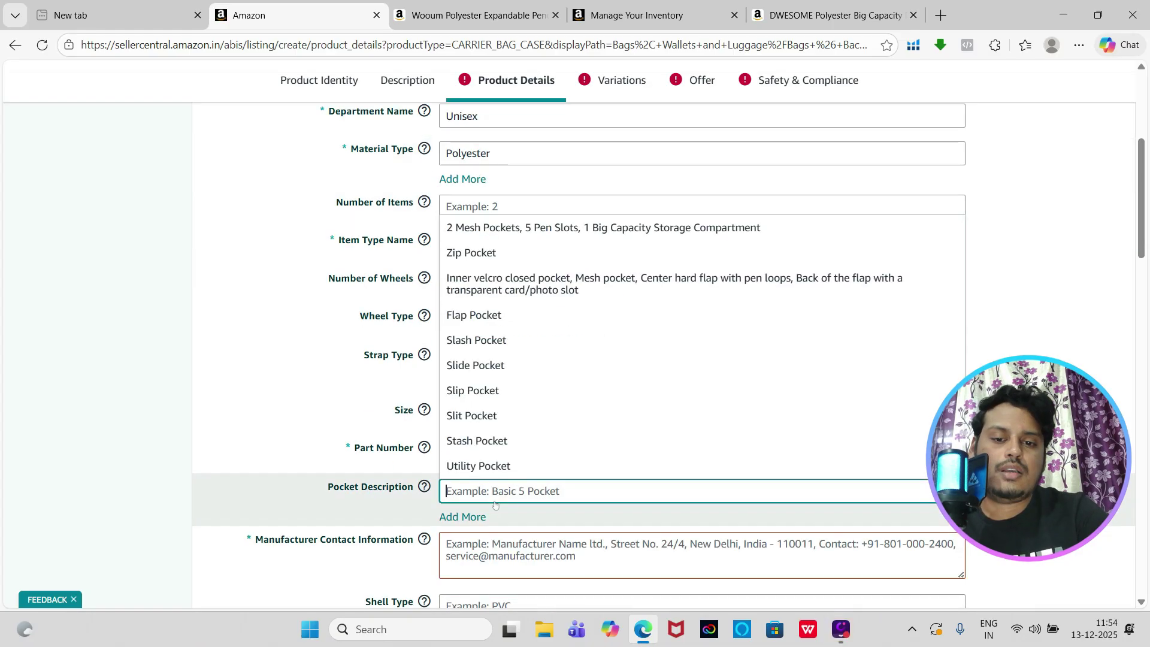
{"action": "left_click", "coordinate": [473, 240]}
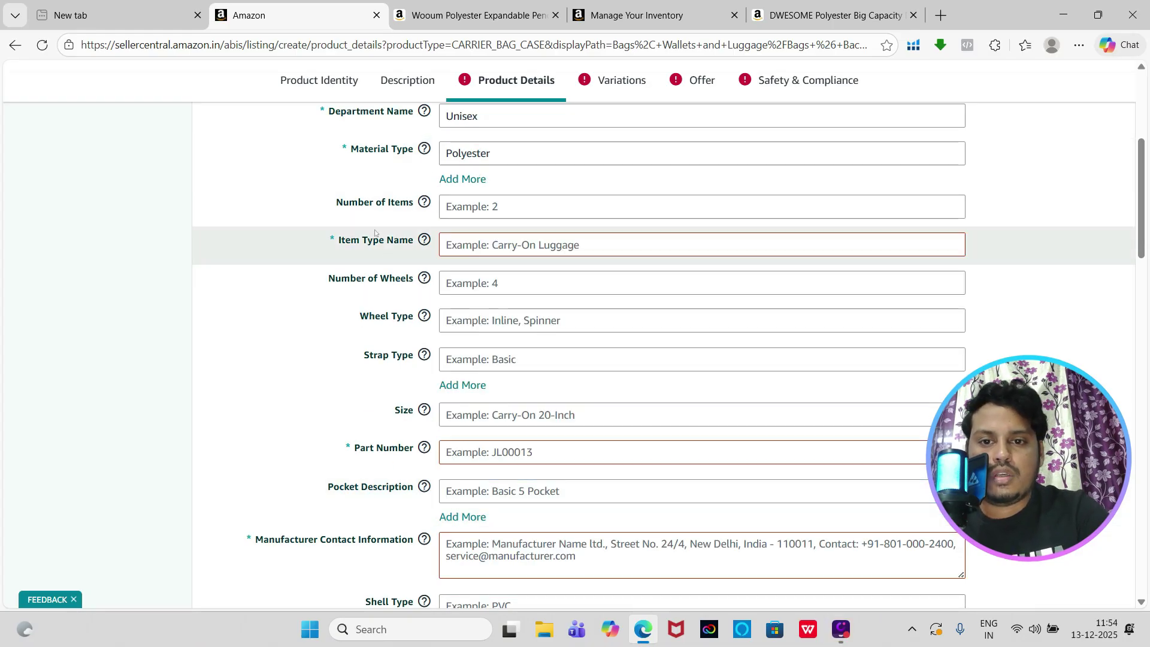
Set the Number of Items to 1 in the product details
{"action": "scroll", "coordinate": [470, 203], "scroll_direction": "down", "scroll_amount": 1}
{"action": "left_click", "coordinate": [479, 140]}
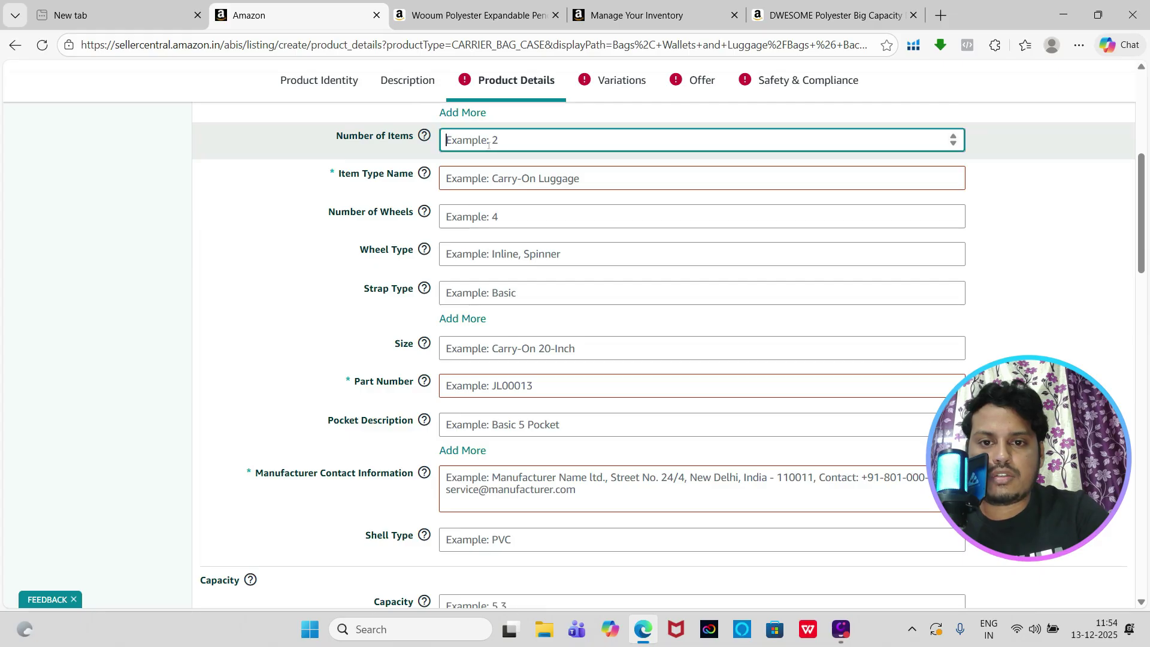
{"action": "scroll", "coordinate": [491, 194], "scroll_direction": "up", "scroll_amount": 2}
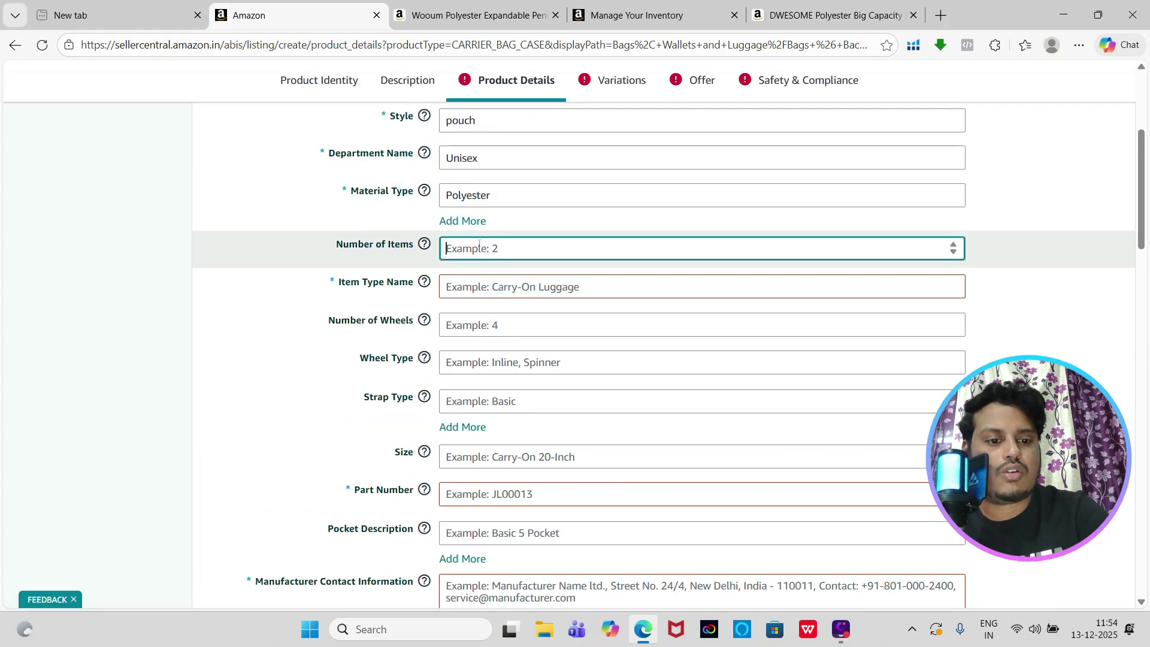
{"action": "type", "text": "1"}
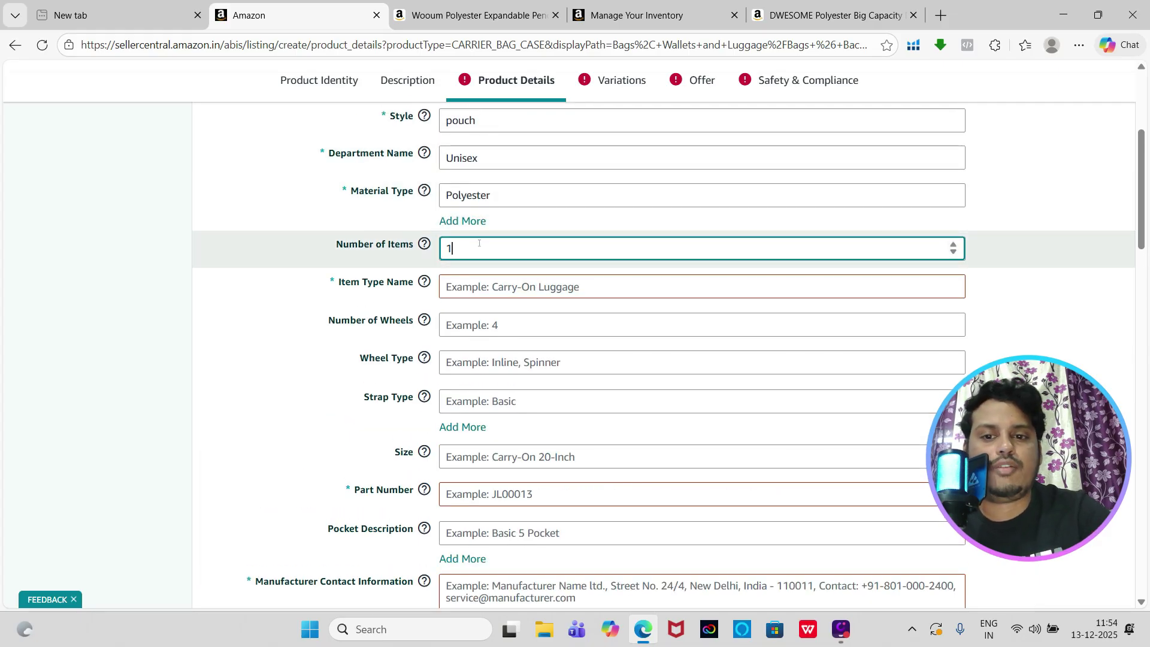
Enter pencil case as the Item Type Name in the product details
{"action": "key", "text": "Tab"}
{"action": "type", "text": "p"}
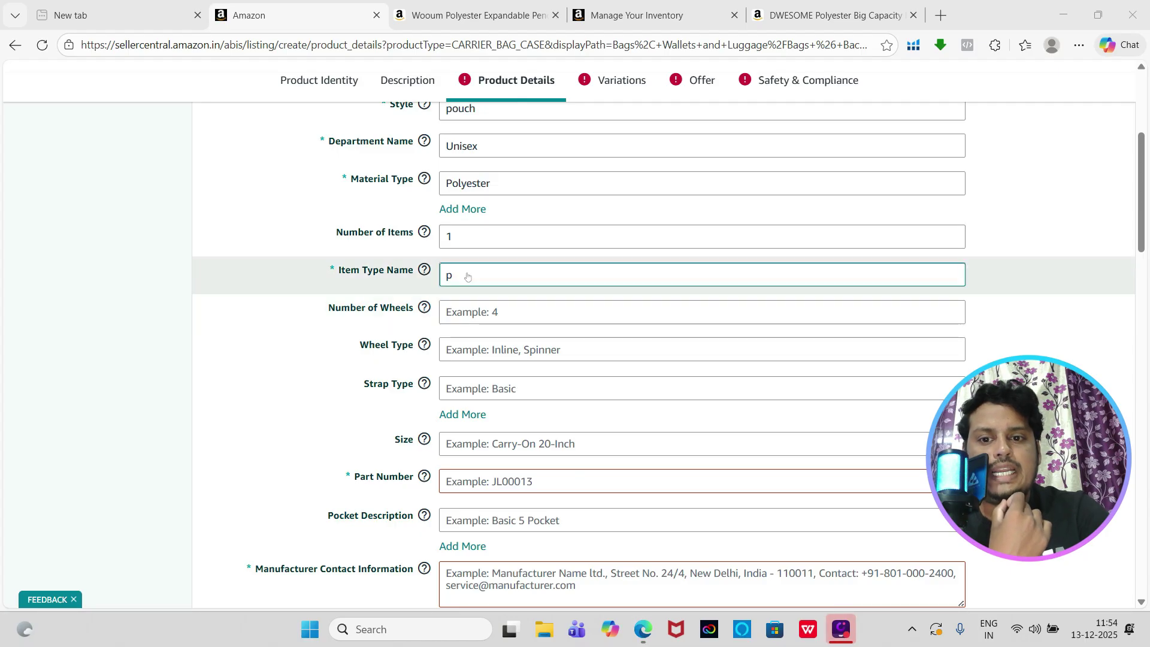
{"action": "left_click", "coordinate": [473, 276]}
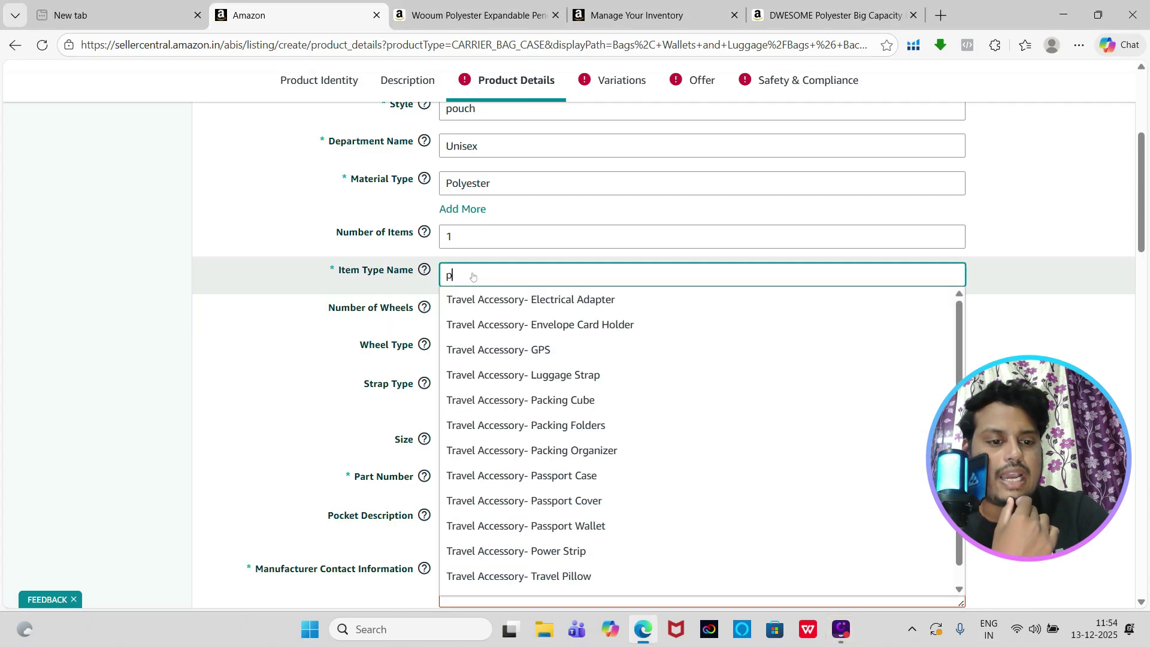
{"action": "type", "text": "e"}
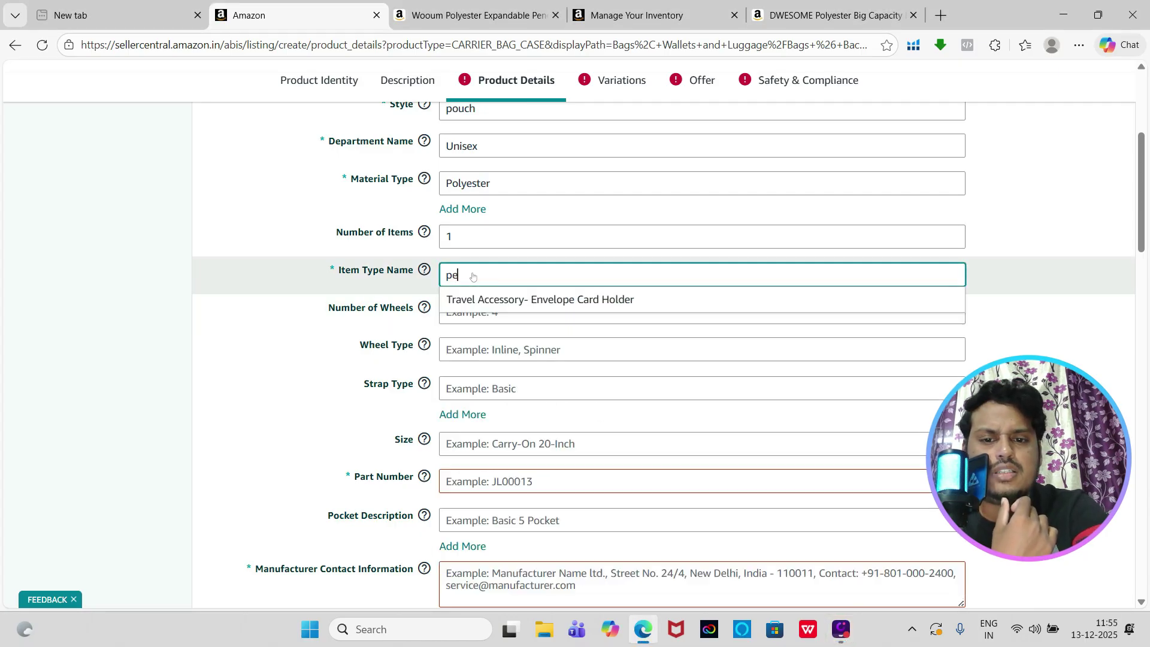
{"action": "type", "text": "ncil"}
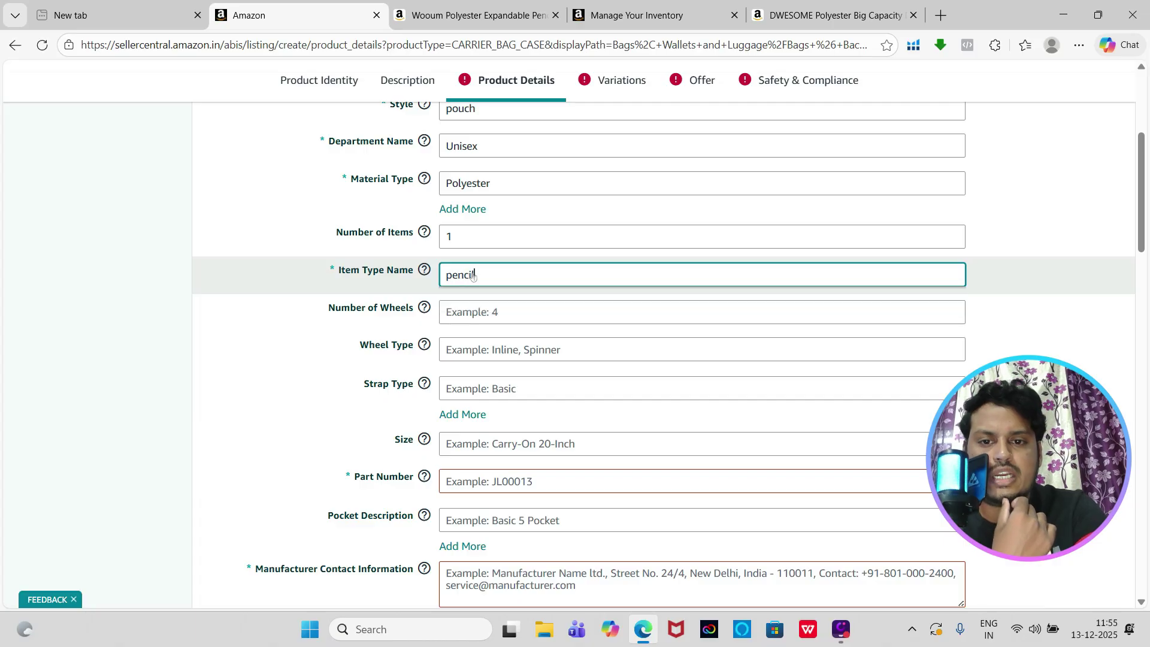
{"action": "type", "text": " cae"}
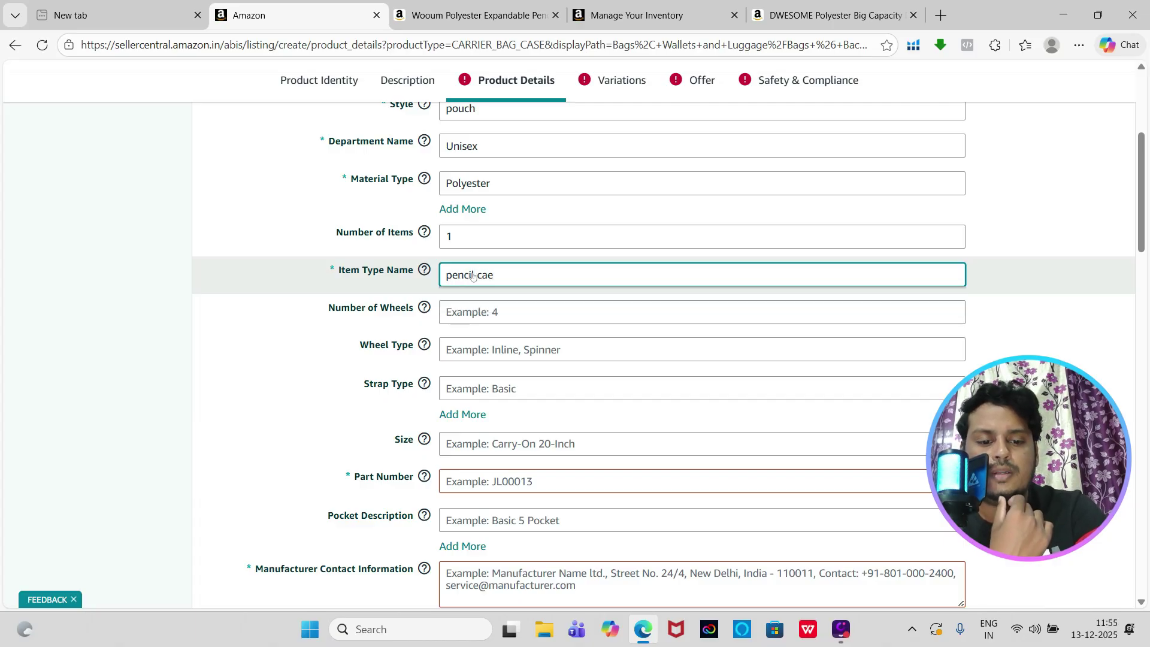
{"action": "key", "text": "BackSpace"}
{"action": "type", "text": "se"}
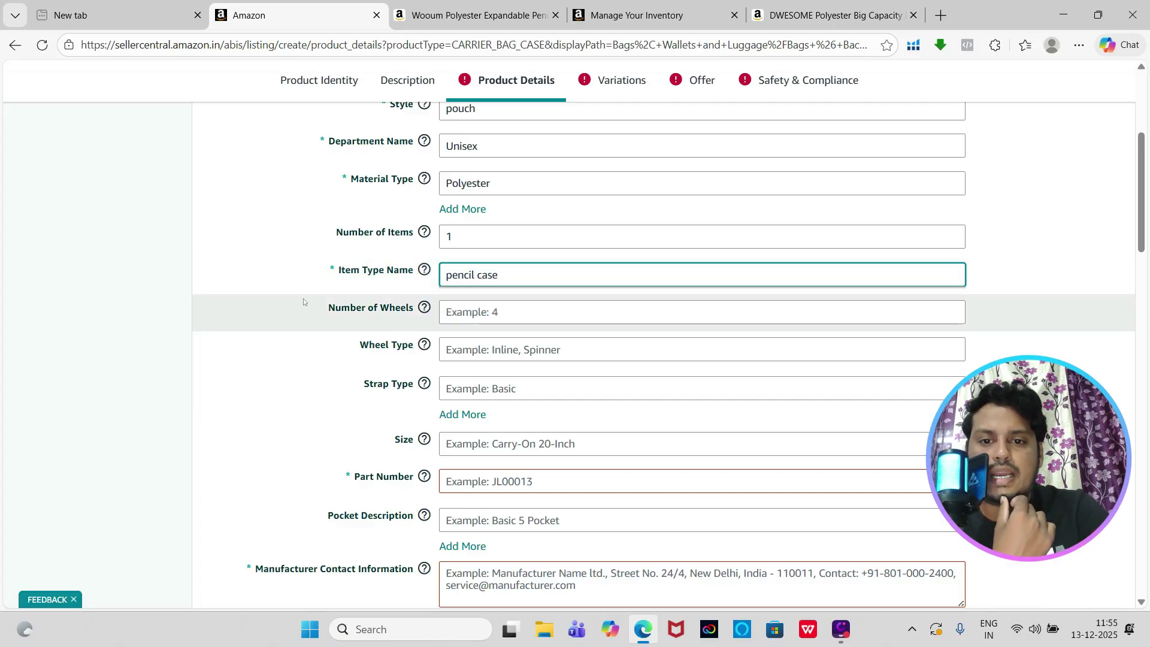
Set the required Part Number to dpr777
{"action": "scroll", "coordinate": [303, 298], "scroll_direction": "down", "scroll_amount": 2}
{"action": "scroll", "coordinate": [502, 242], "scroll_direction": "down", "scroll_amount": 1}
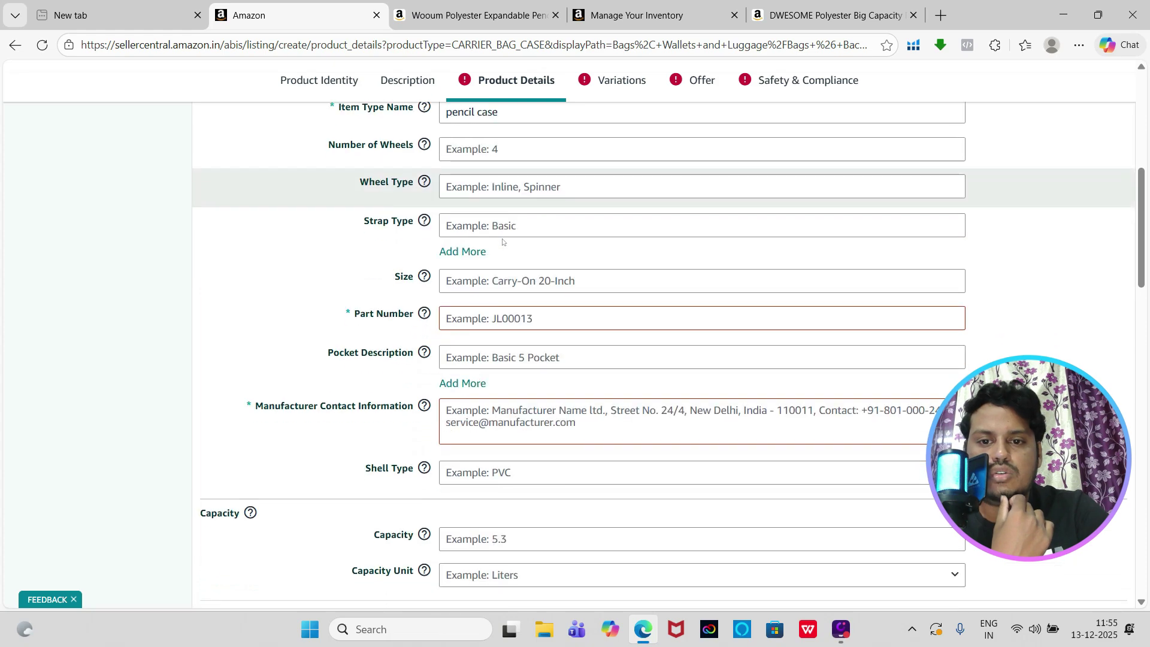
{"action": "scroll", "coordinate": [502, 241], "scroll_direction": "down", "scroll_amount": 2}
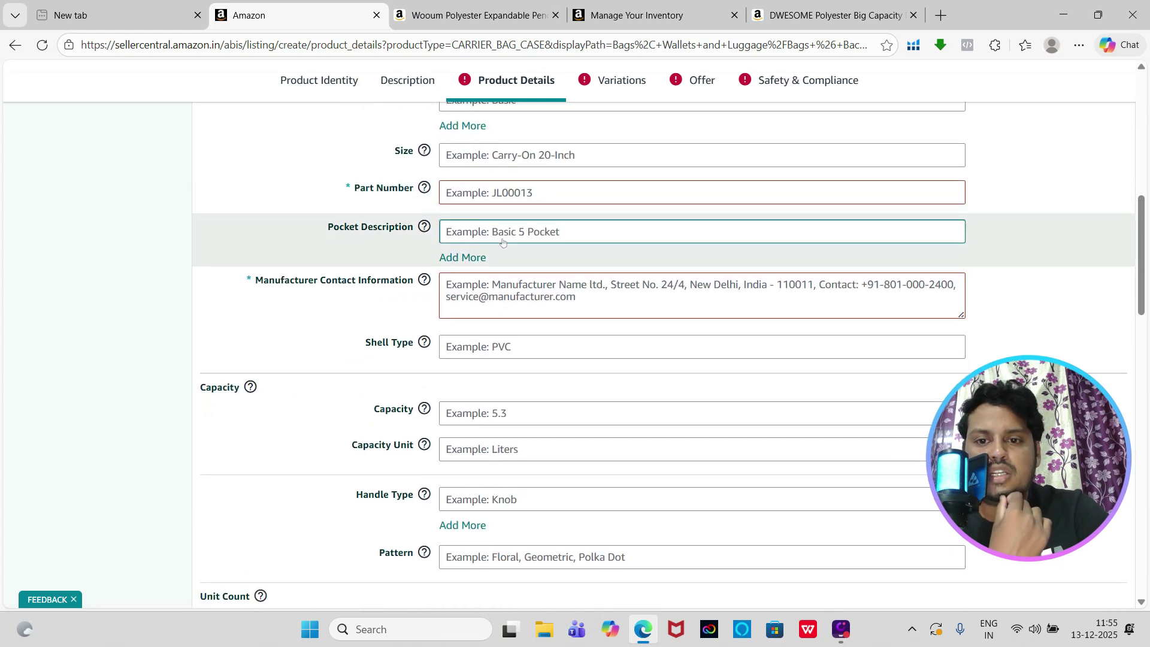
{"action": "left_click", "coordinate": [485, 195]}
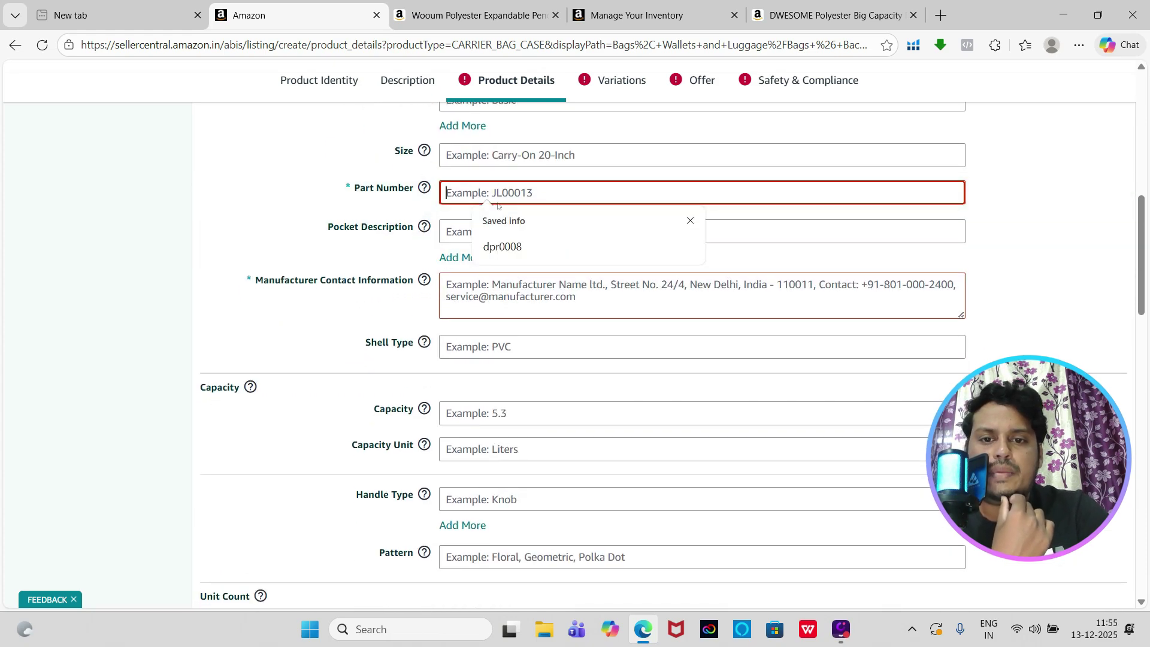
{"action": "type", "text": "dpr"}
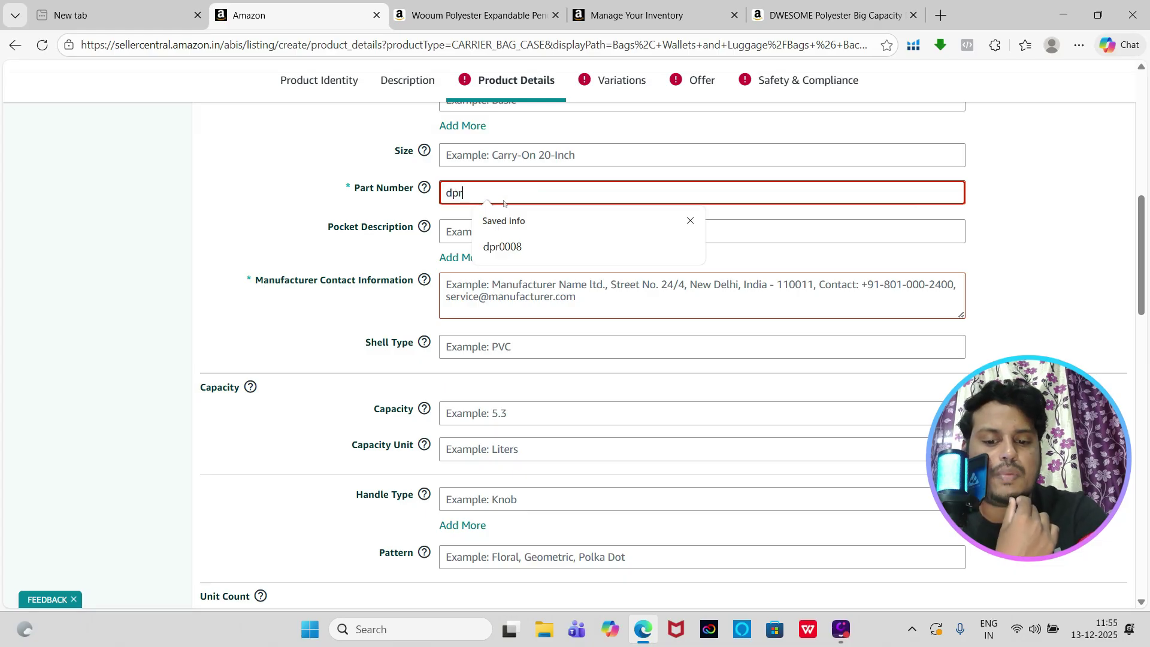
{"action": "type", "text": "777"}
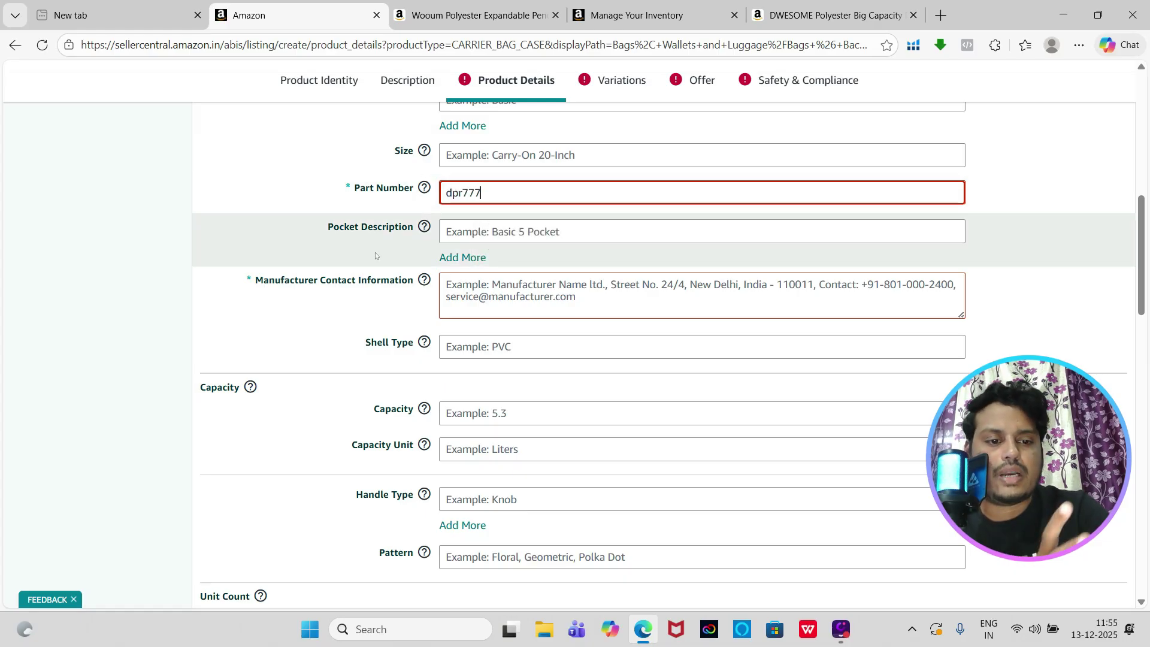
Fill in the Manufacturer Contact Information with the Shanghai Yuanse Industry Co.,Ltd. company name and its address
{"action": "scroll", "coordinate": [376, 252], "scroll_direction": "down", "scroll_amount": 1}
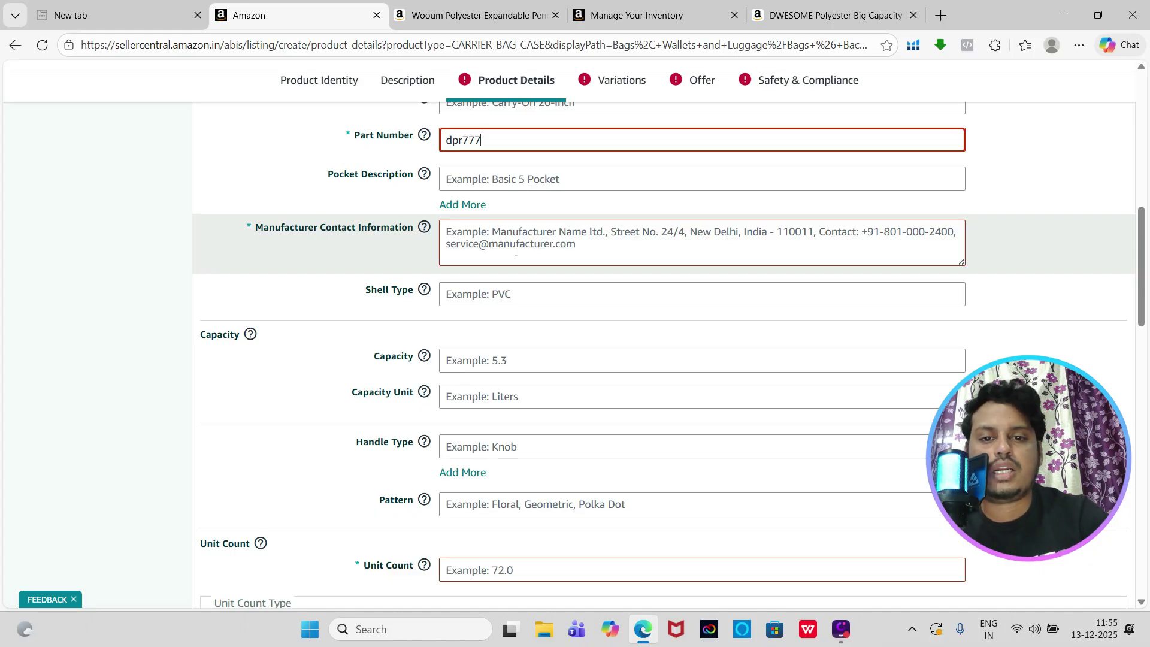
{"action": "left_click", "coordinate": [515, 252]}
{"action": "type", "text": "Shanghai Yuanse Industry Co.,Ltd.CN,Shanghai,Shanghai,No. 66, Miaojing"}
Set the Unit Count to 1 and choose Count as the Unit Count Type
{"action": "scroll", "coordinate": [682, 154], "scroll_direction": "down", "scroll_amount": 2}
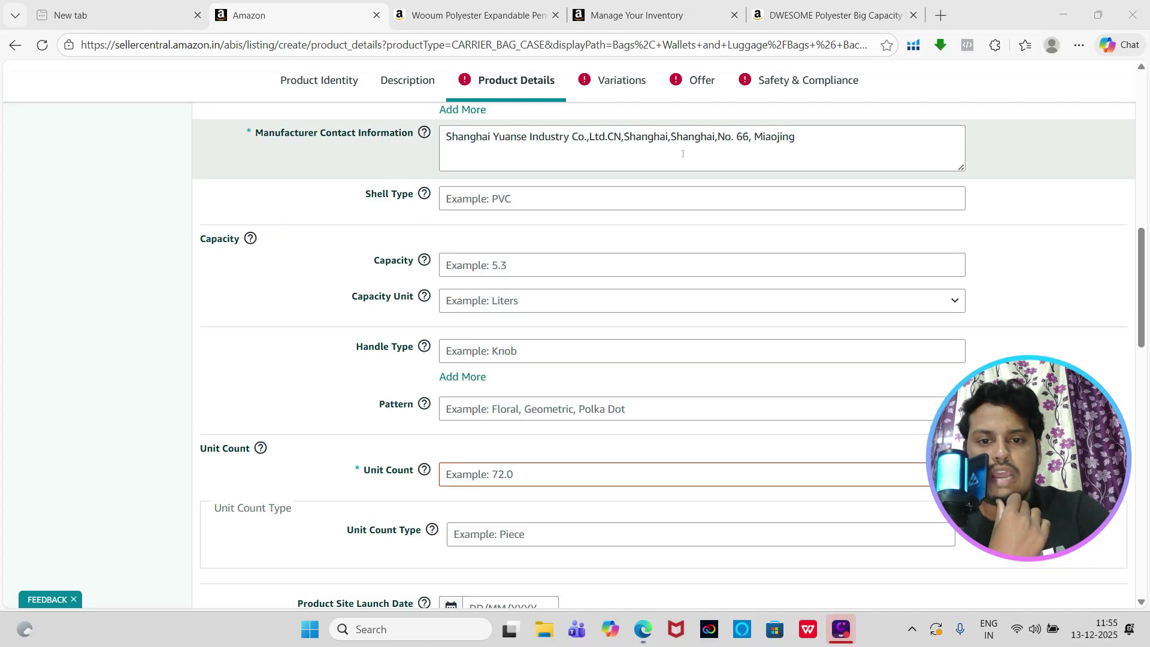
{"action": "scroll", "coordinate": [683, 154], "scroll_direction": "down", "scroll_amount": 2}
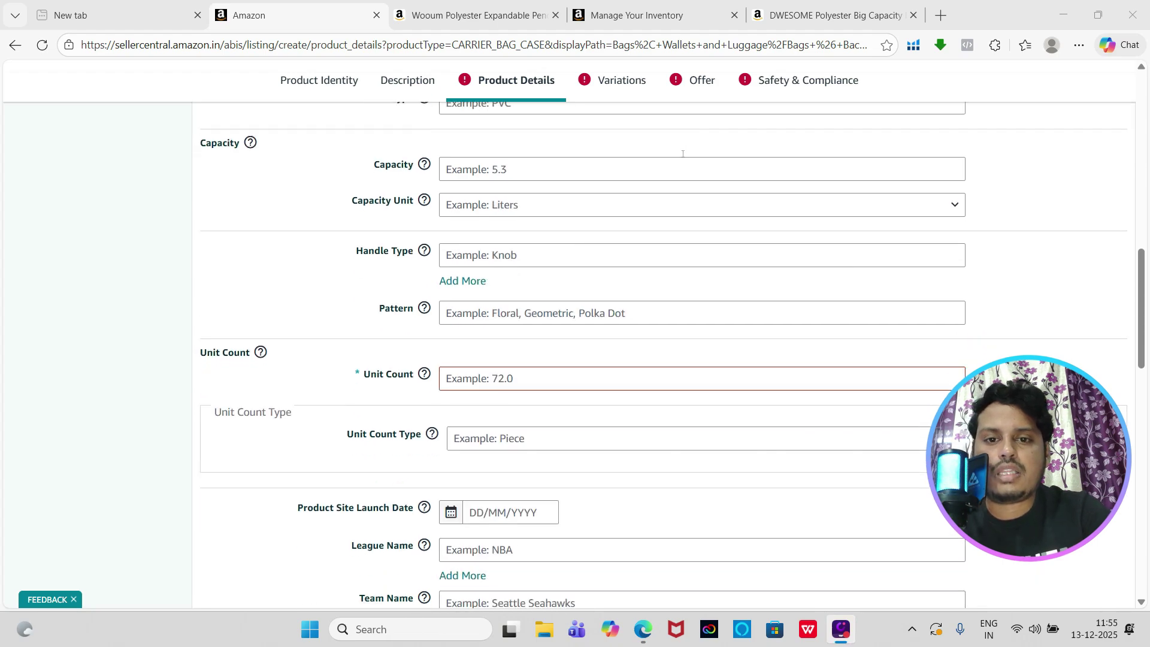
{"action": "scroll", "coordinate": [682, 154], "scroll_direction": "down", "scroll_amount": 3}
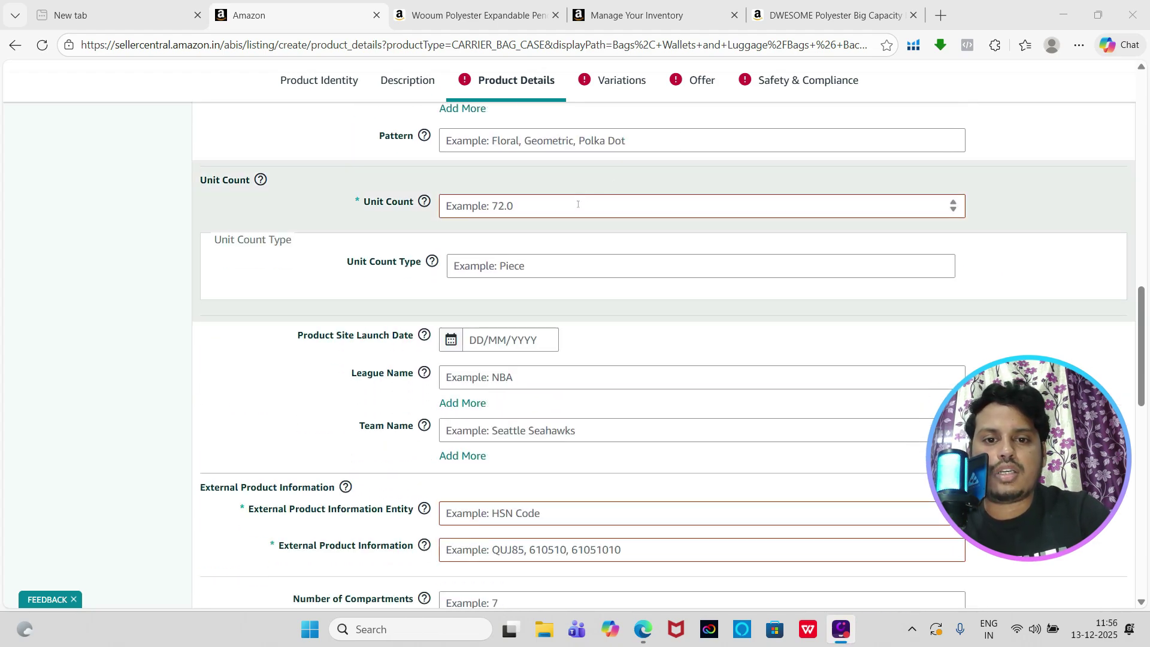
{"action": "left_click", "coordinate": [576, 206]}
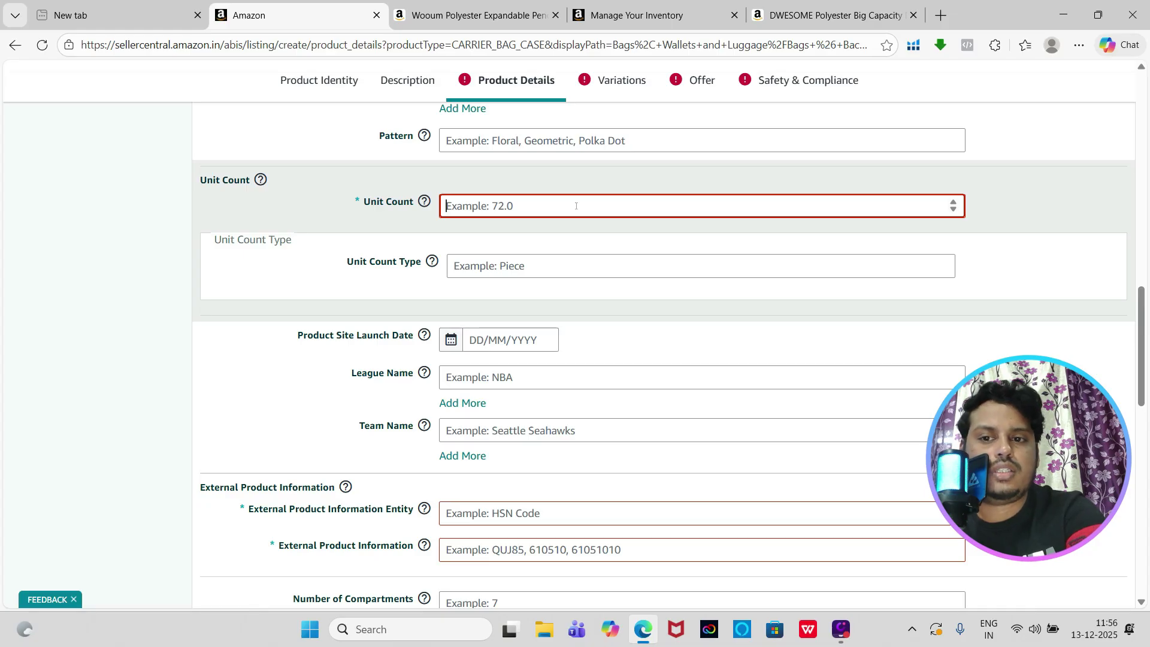
{"action": "type", "text": "1"}
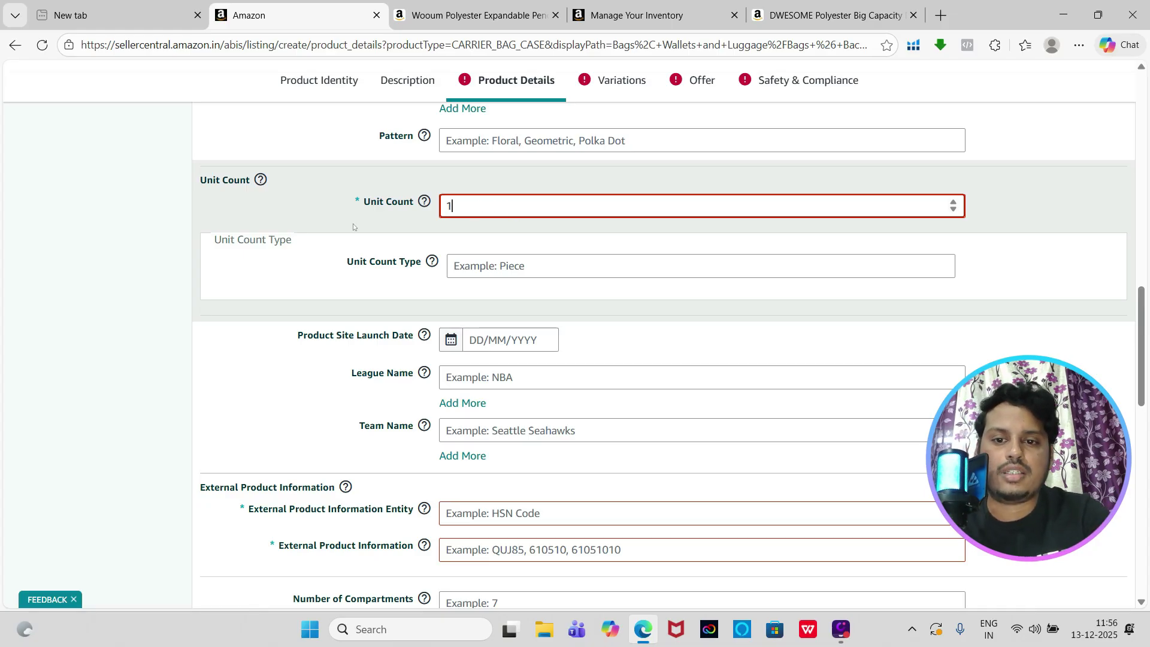
{"action": "scroll", "coordinate": [353, 224], "scroll_direction": "up", "scroll_amount": 2}
{"action": "left_click", "coordinate": [611, 354]}
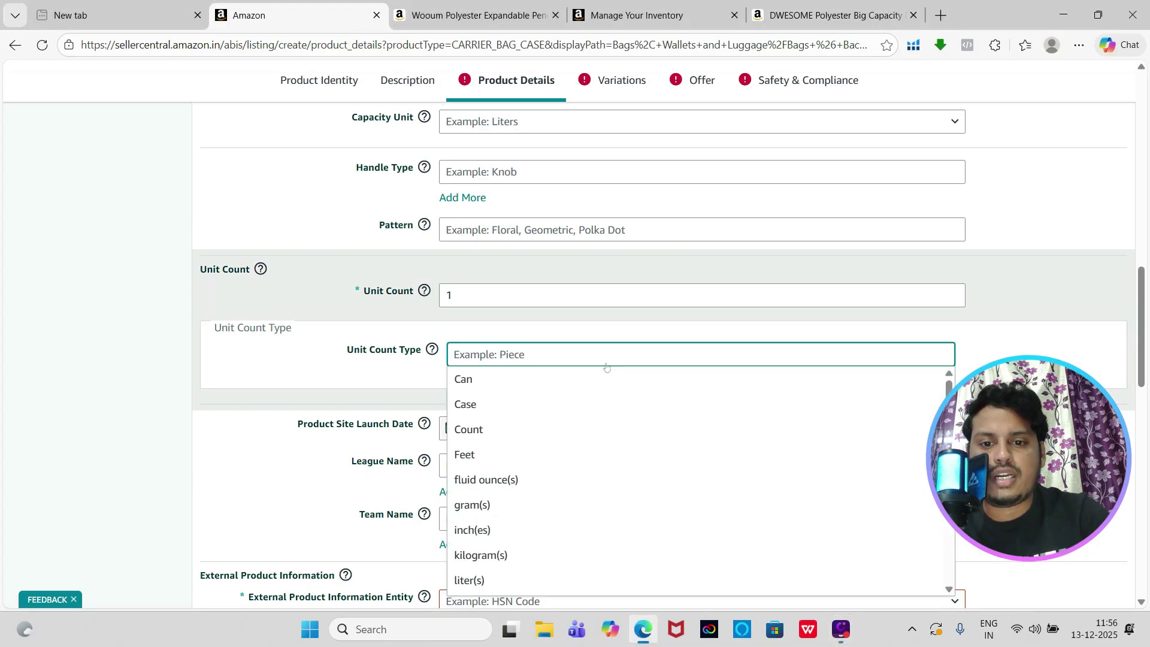
{"action": "scroll", "coordinate": [562, 419], "scroll_direction": "down", "scroll_amount": 1}
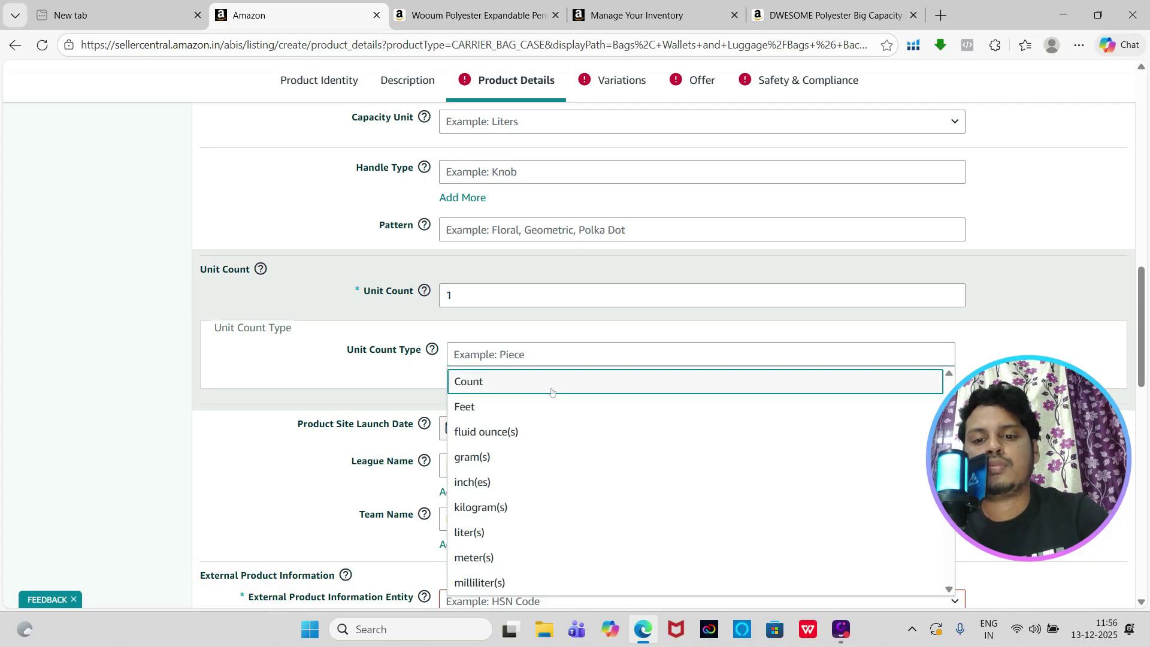
{"action": "left_click", "coordinate": [552, 392]}
Choose HSN Code as the External Product Information Entity and paste 42022220 as the External Product Information
{"action": "scroll", "coordinate": [518, 387], "scroll_direction": "down", "scroll_amount": 3}
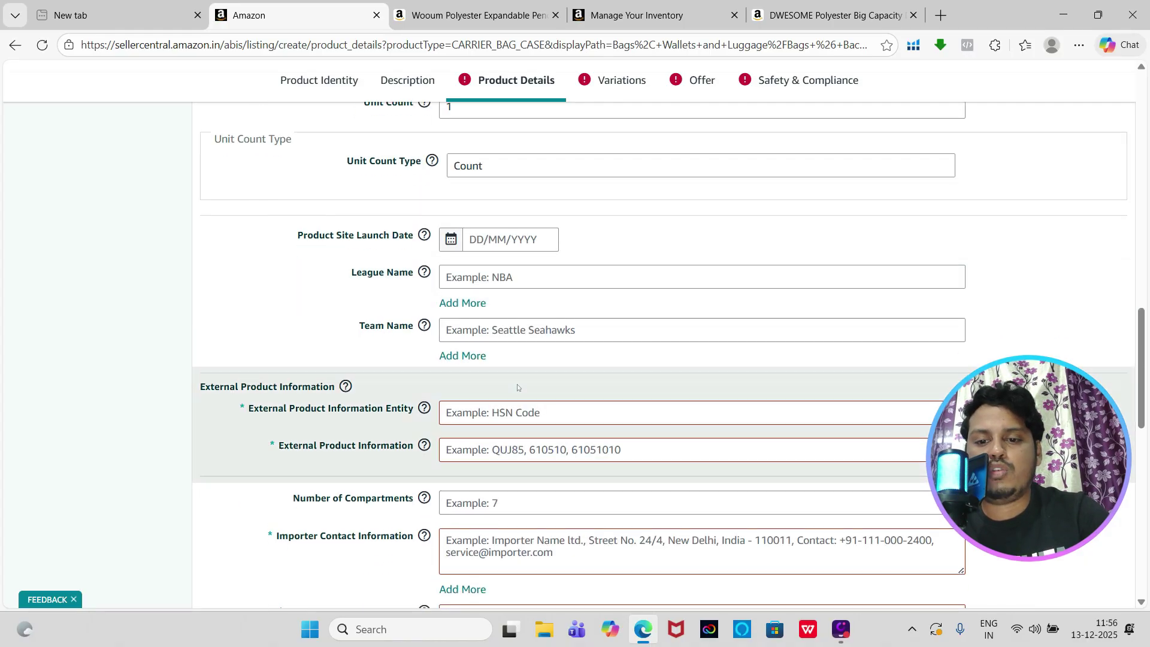
{"action": "scroll", "coordinate": [518, 387], "scroll_direction": "down", "scroll_amount": 3}
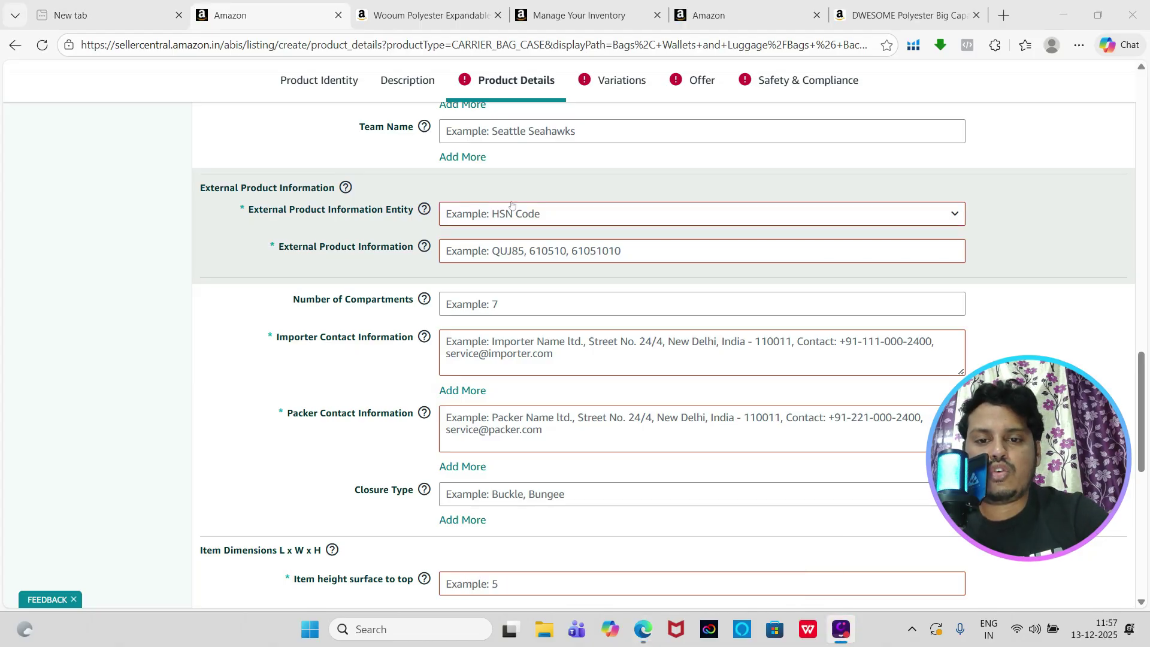
{"action": "left_click", "coordinate": [512, 210]}
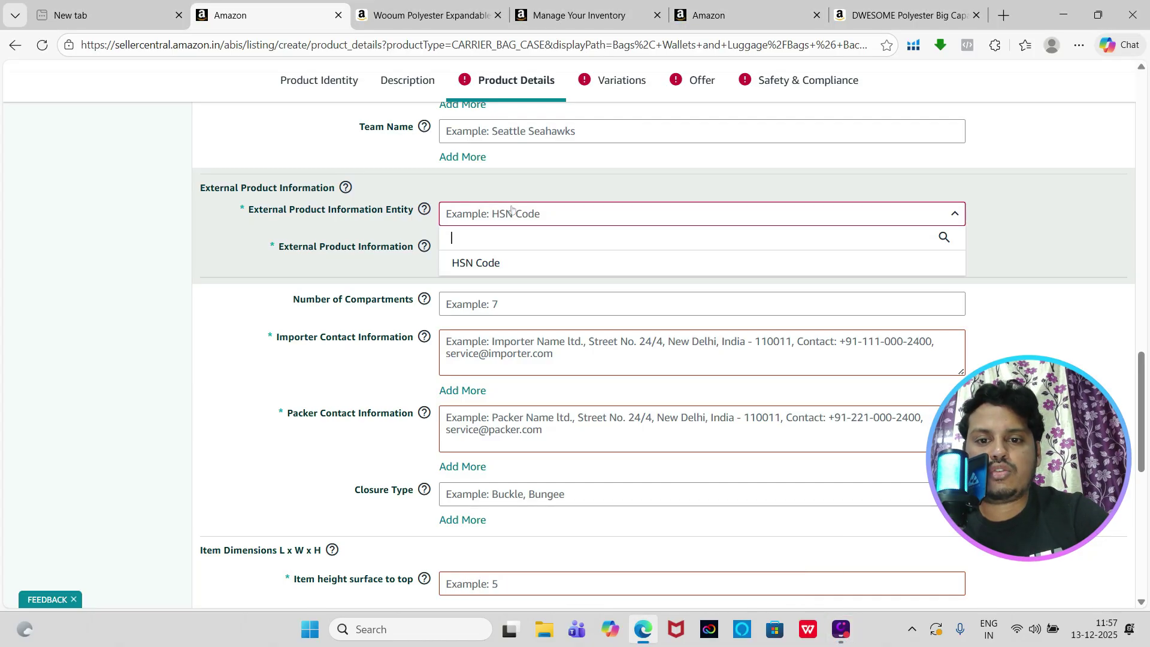
{"action": "left_click", "coordinate": [500, 264]}
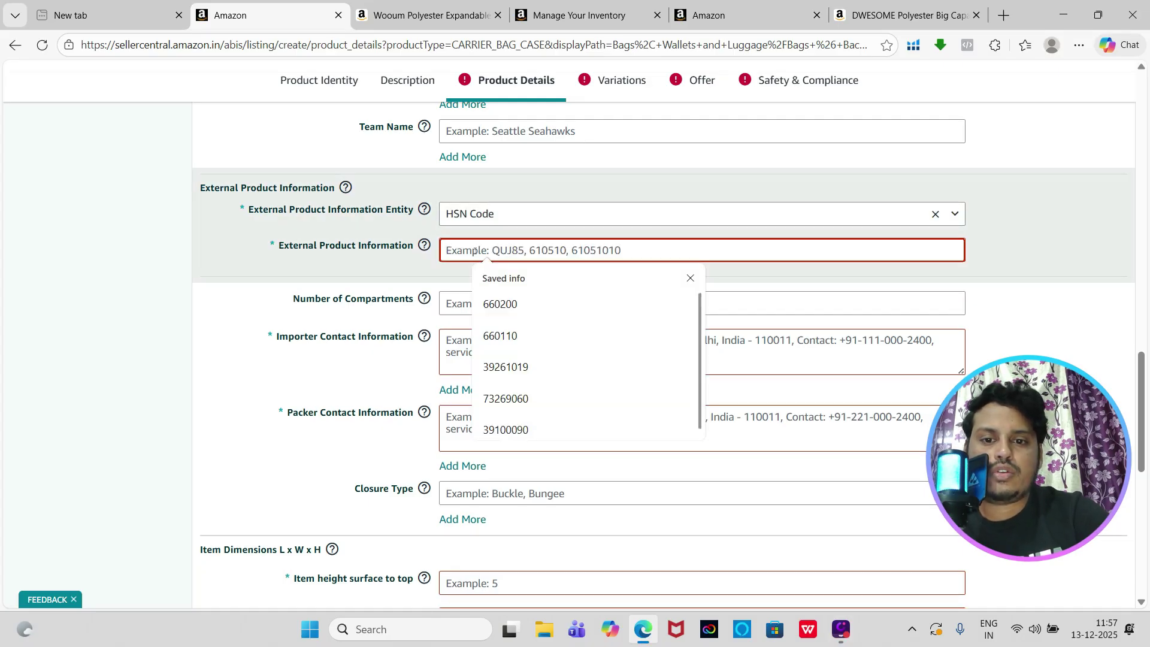
{"action": "right_click", "coordinate": [474, 251]}
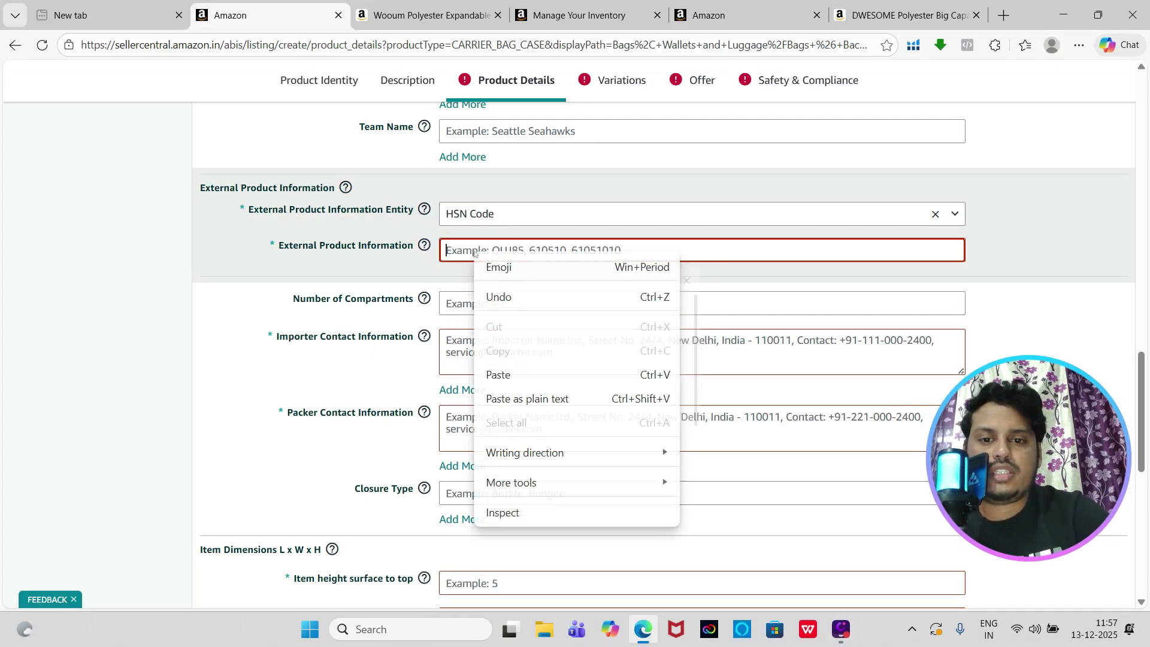
{"action": "left_click", "coordinate": [531, 375]}
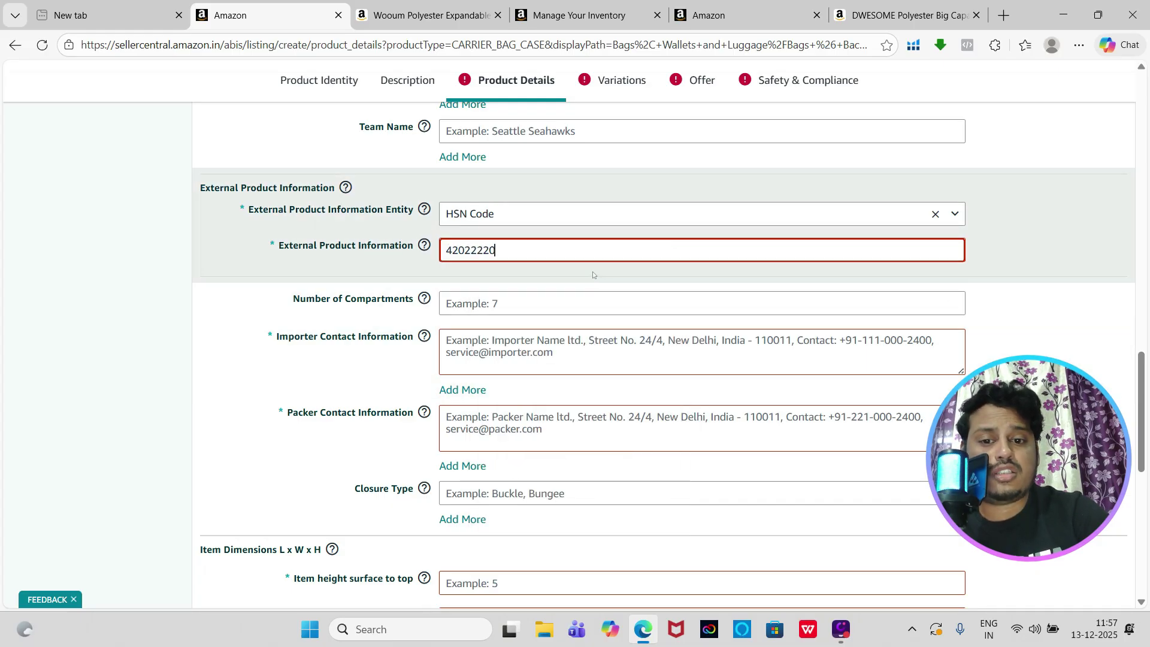
Fill in the Importer Contact Information with the same Shanghai Yuanse Industry company name and address
{"action": "scroll", "coordinate": [592, 272], "scroll_direction": "down", "scroll_amount": 2}
{"action": "left_click", "coordinate": [575, 236]}
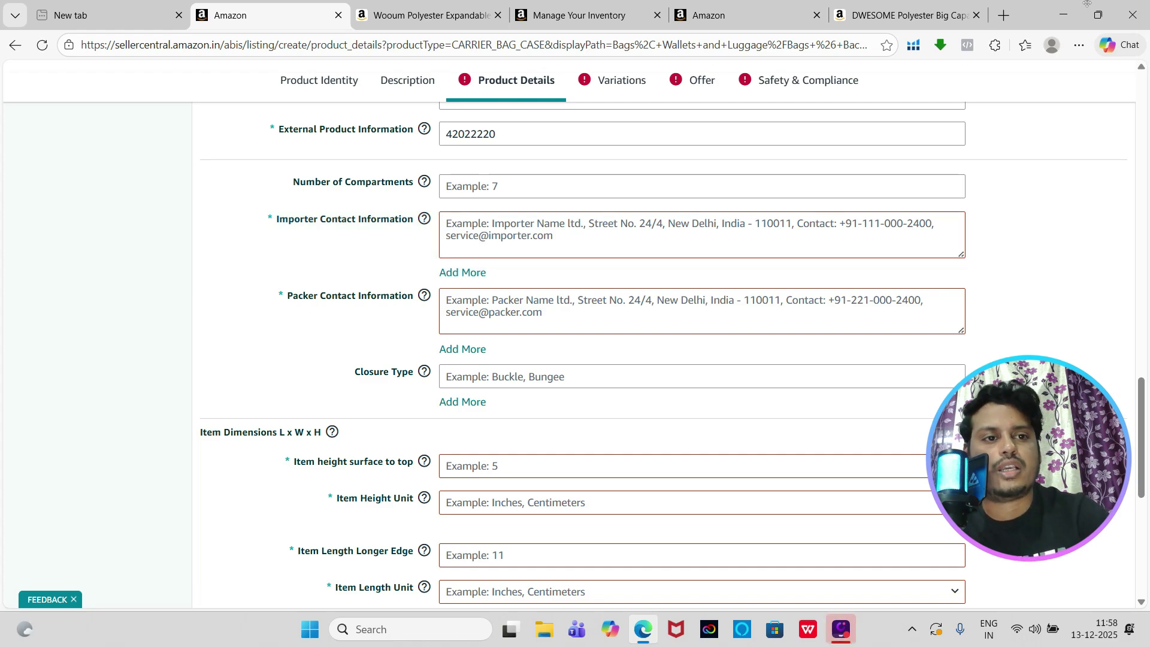
{"action": "left_click", "coordinate": [574, 236]}
{"action": "type", "text": "Shanghai Yuanse Industry Co.,Ltd.CN,Shanghai,Shanghai,No. 66, Miaojing"}
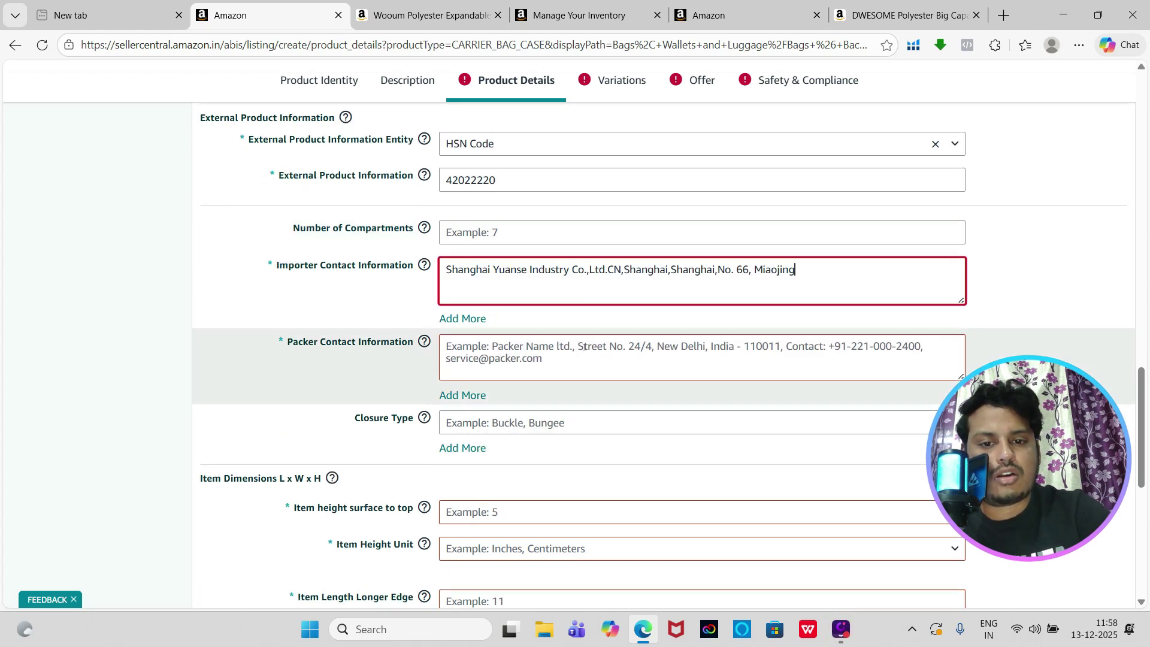
Fill in the Packer Contact Information with the same company name and address as the importer
{"action": "left_click", "coordinate": [617, 344]}
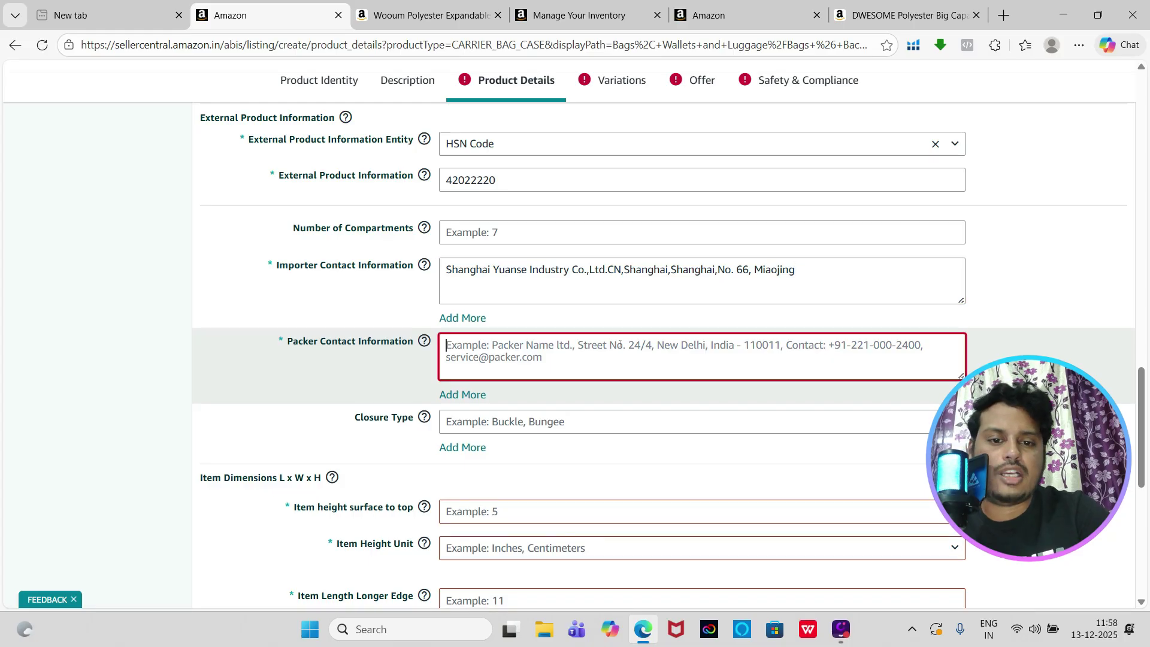
{"action": "key", "text": "F12"}
{"action": "key", "text": "F12"}
{"action": "right_click", "coordinate": [634, 342]}
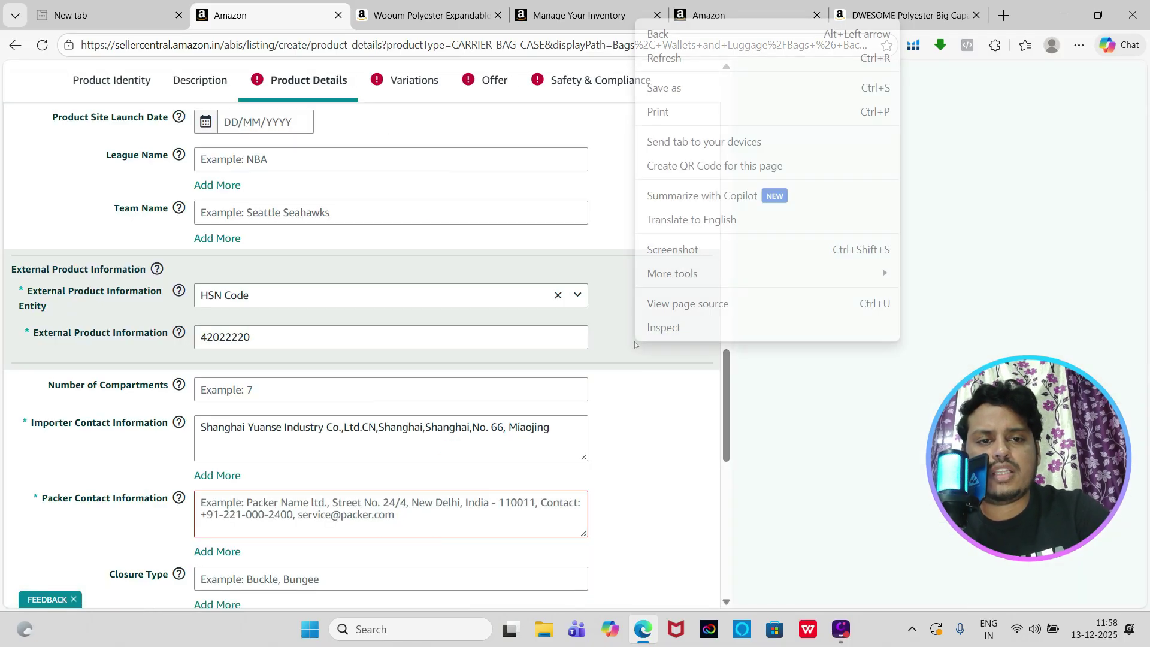
{"action": "key", "text": "Escape"}
{"action": "type", "text": "Shanghai Yuanse Industry Co.,Ltd.CN,Shanghai,Shanghai,No. 66, Miaojing"}
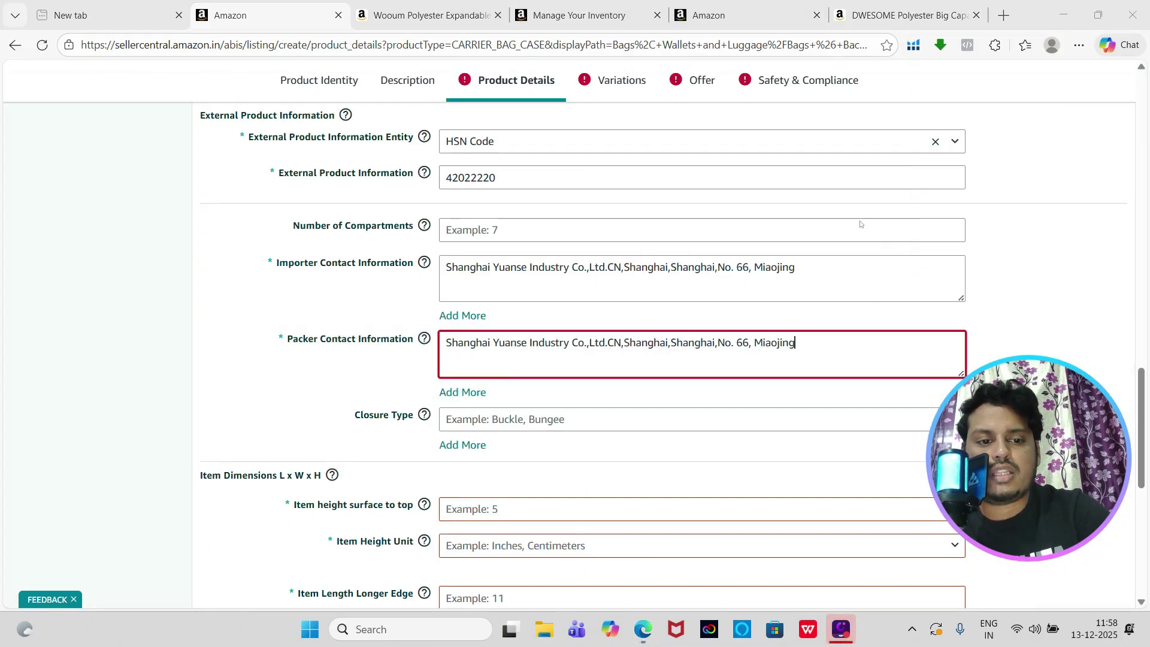
Set the item height from surface to top to 5 with Centimeters as the height unit
{"action": "scroll", "coordinate": [860, 221], "scroll_direction": "down", "scroll_amount": 3}
{"action": "scroll", "coordinate": [780, 257], "scroll_direction": "down", "scroll_amount": 3}
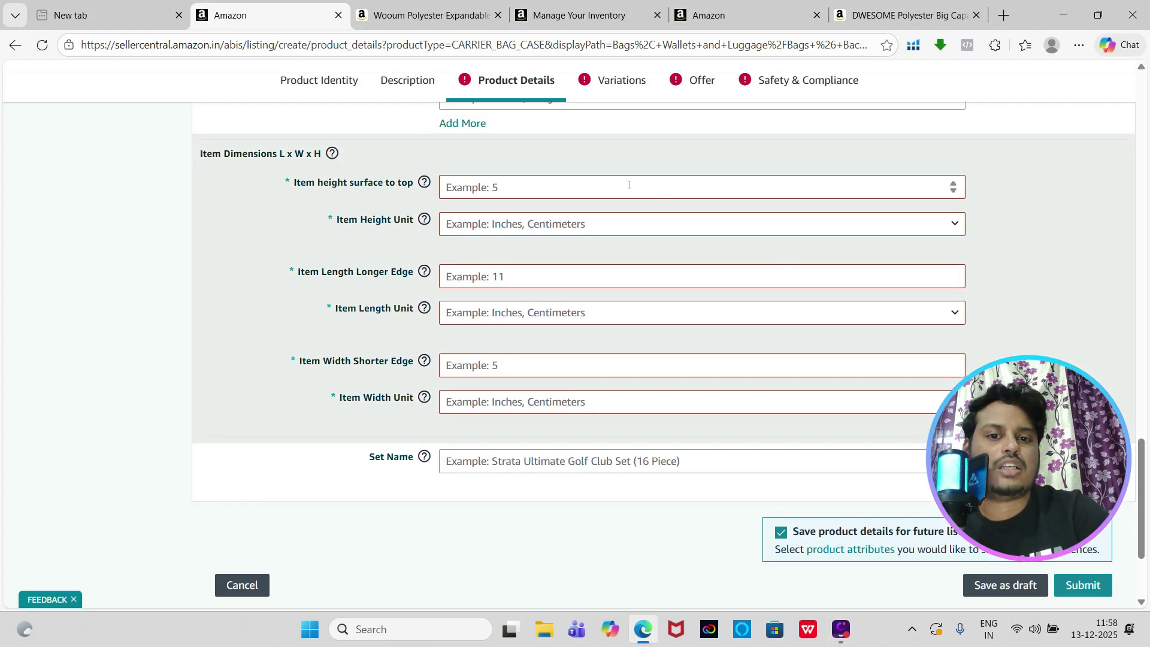
{"action": "left_click", "coordinate": [629, 185]}
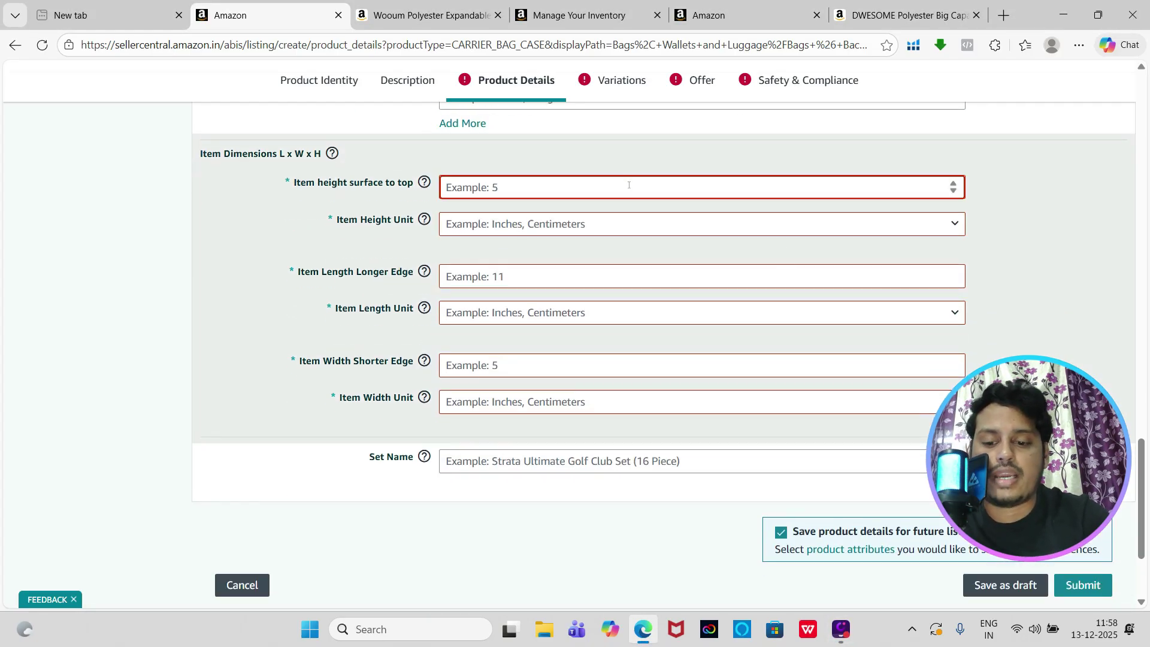
{"action": "type", "text": "5"}
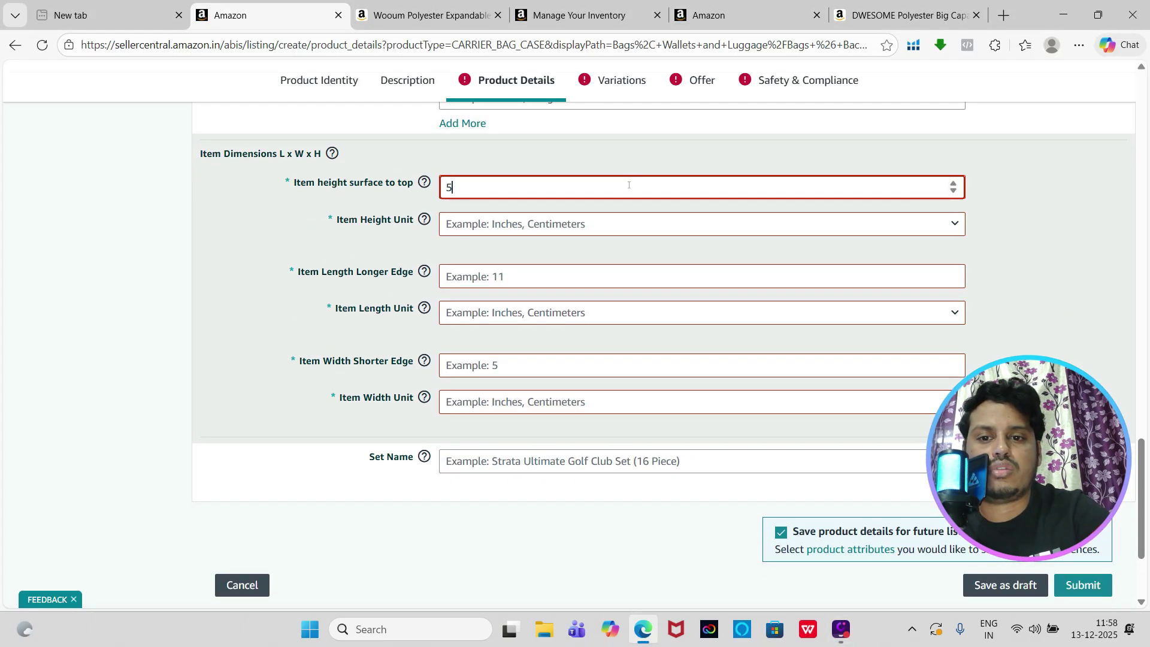
{"action": "left_click", "coordinate": [539, 233]}
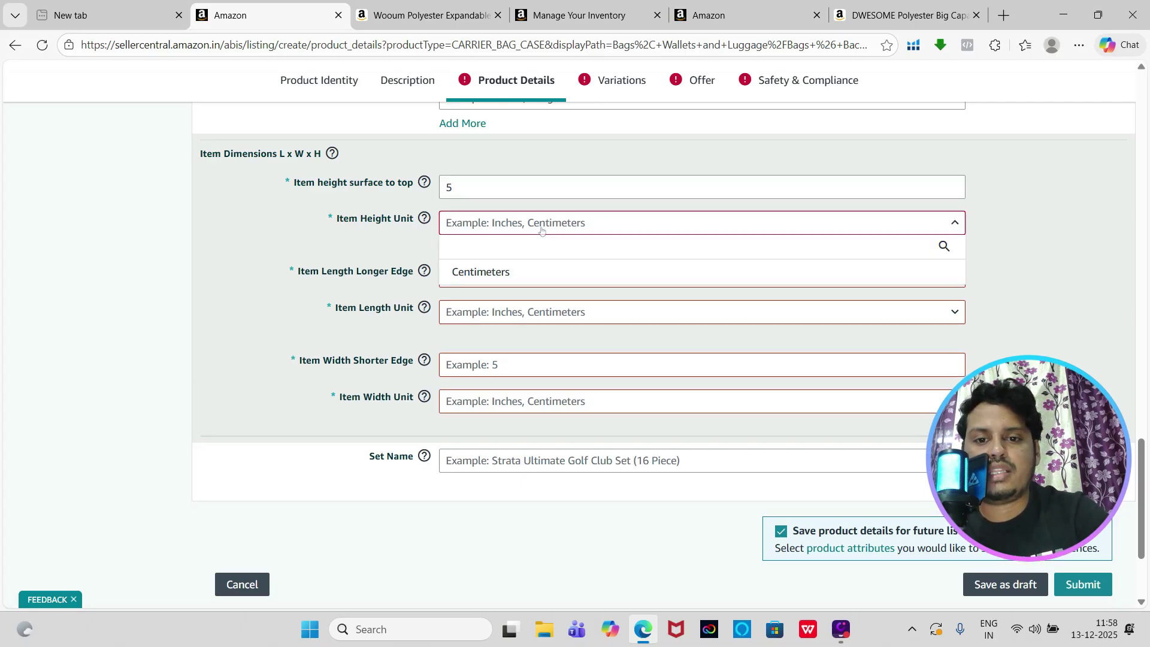
{"action": "left_click", "coordinate": [522, 270]}
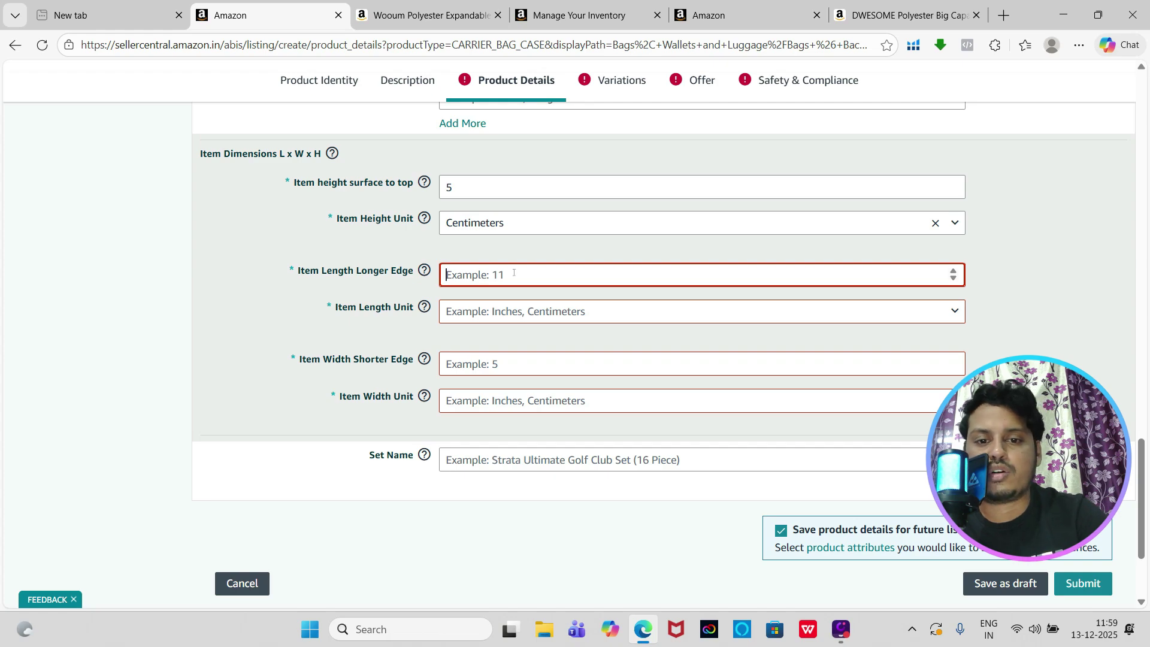
Set the item length (longer edge) to 6 and the width (shorter edge) to 4, both in Centimeters
{"action": "type", "text": "6"}
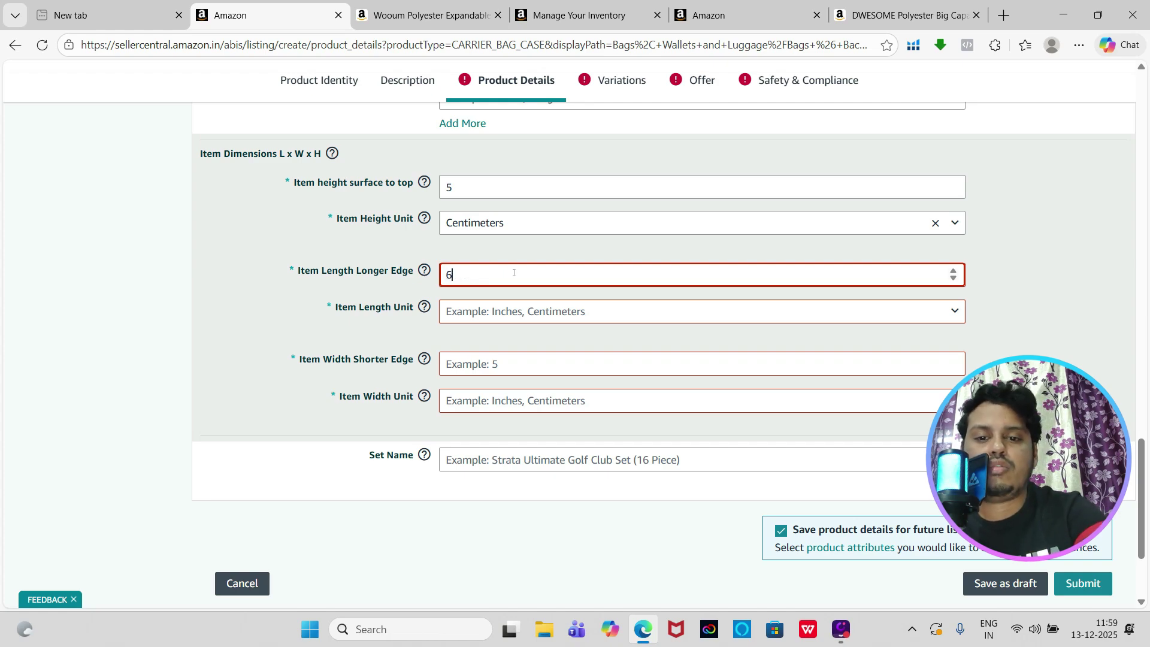
{"action": "left_click", "coordinate": [516, 316]}
{"action": "left_click", "coordinate": [519, 313]}
{"action": "left_click", "coordinate": [537, 307]}
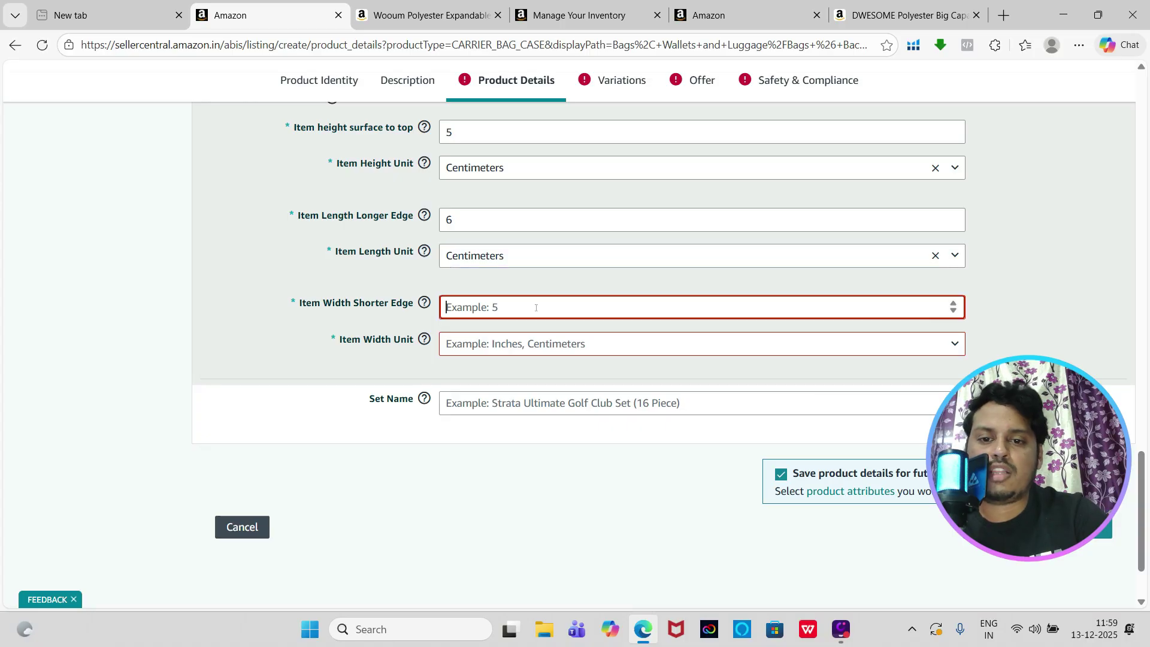
{"action": "type", "text": "4"}
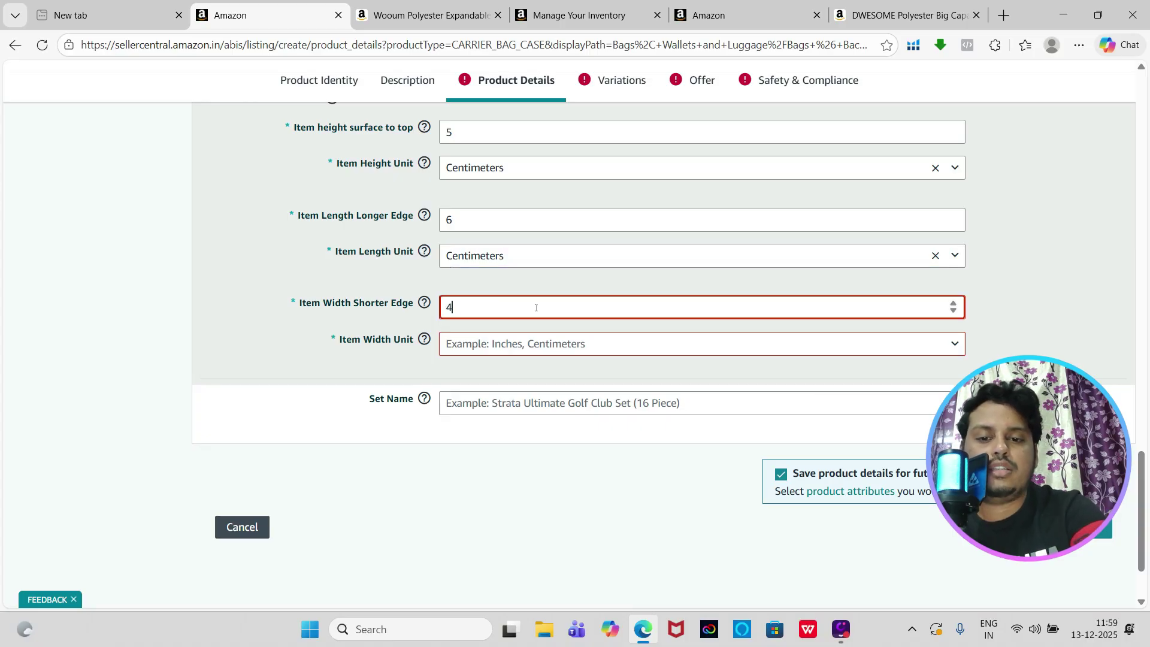
Go to the Variations section and add green as a variant of the Color variation type
{"action": "scroll", "coordinate": [746, 256], "scroll_direction": "up", "scroll_amount": 20}
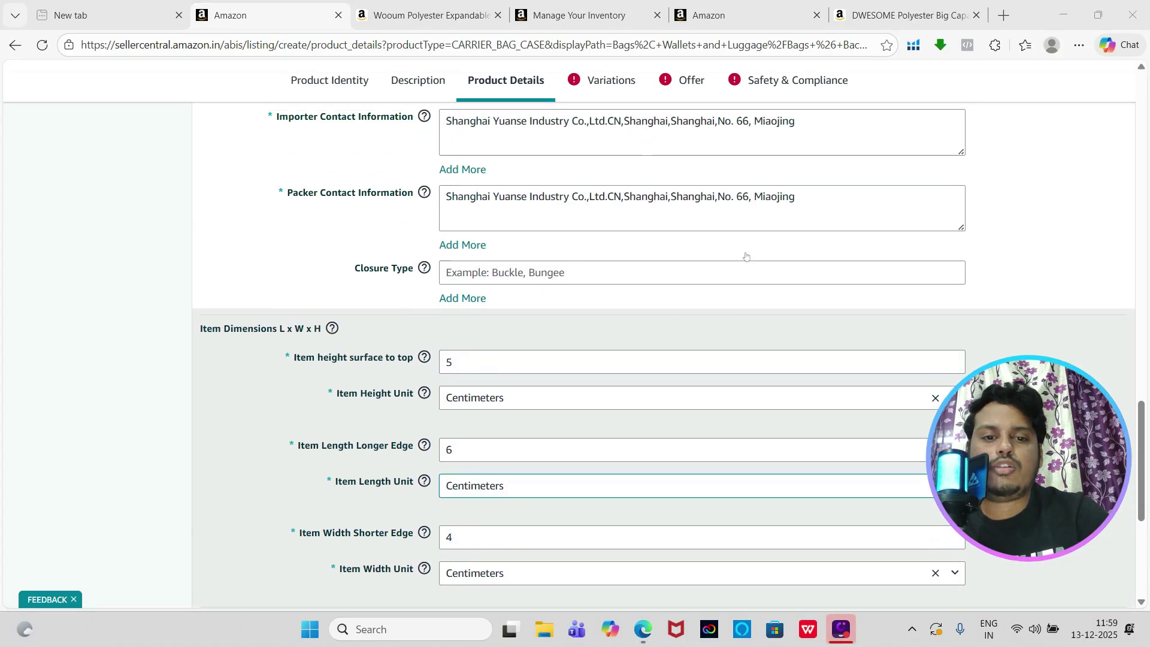
{"action": "scroll", "coordinate": [746, 257], "scroll_direction": "up", "scroll_amount": 1}
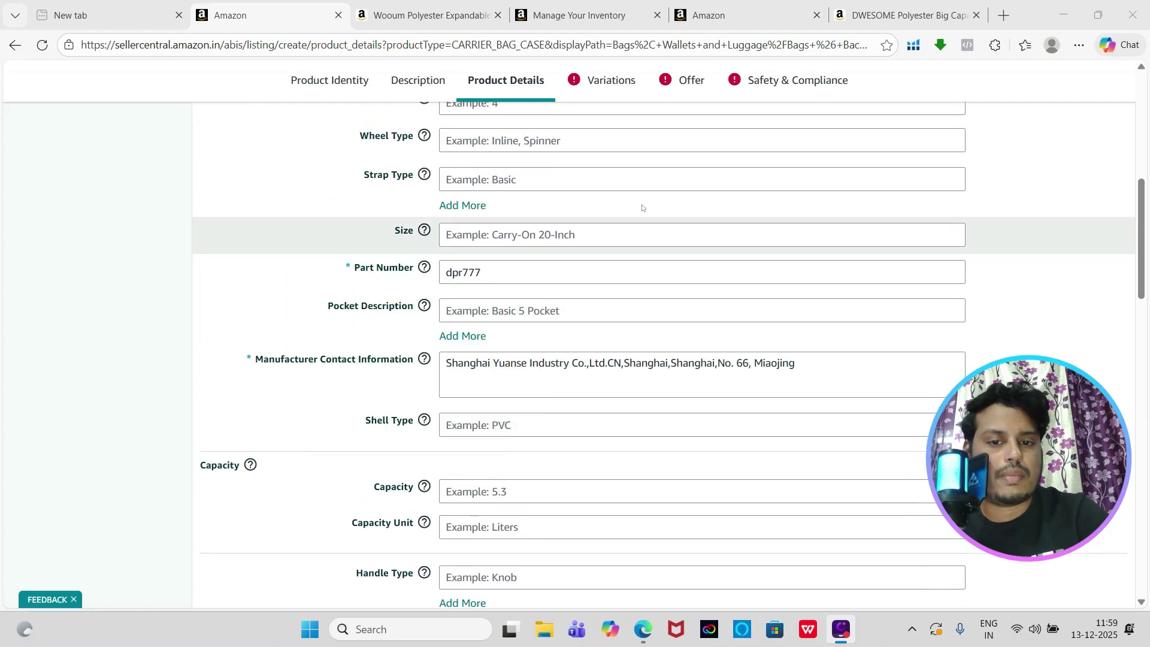
{"action": "scroll", "coordinate": [689, 200], "scroll_direction": "up", "scroll_amount": 5}
{"action": "scroll", "coordinate": [687, 203], "scroll_direction": "down", "scroll_amount": 8}
{"action": "scroll", "coordinate": [687, 203], "scroll_direction": "down", "scroll_amount": 2}
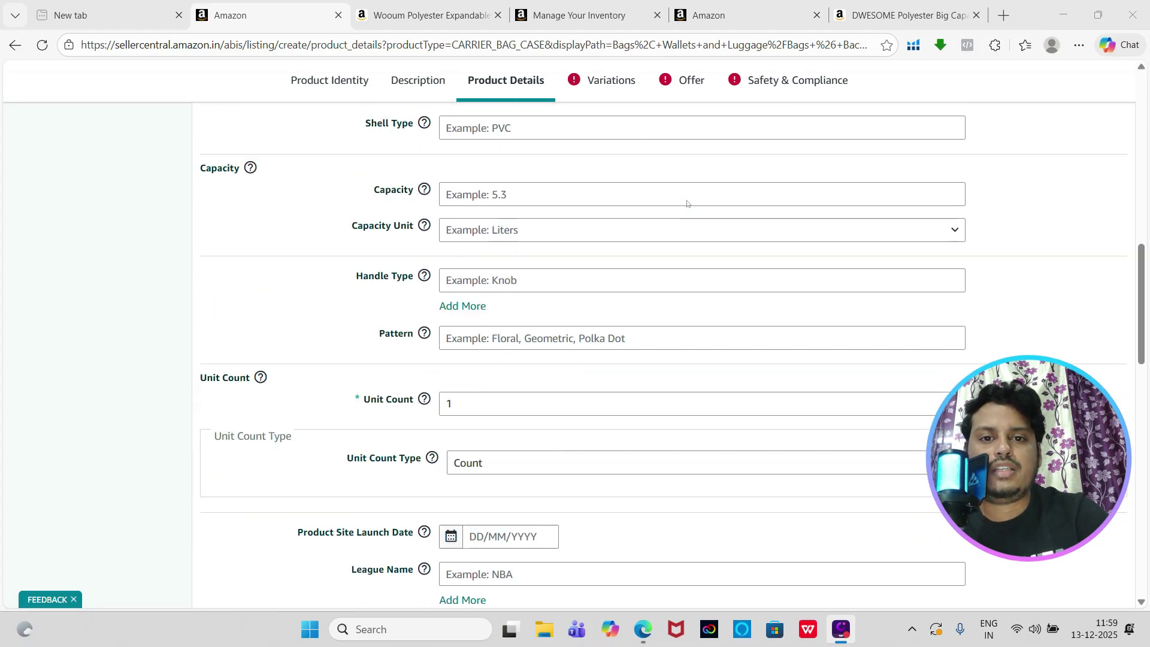
{"action": "left_click", "coordinate": [611, 81]}
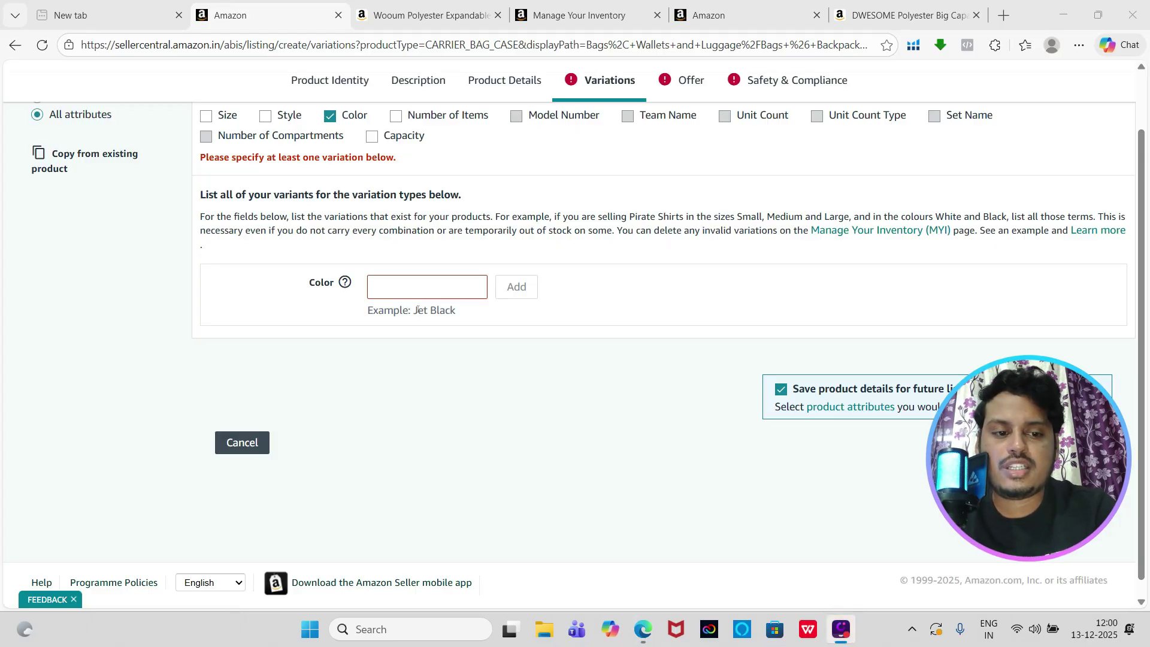
{"action": "scroll", "coordinate": [418, 309], "scroll_direction": "up", "scroll_amount": 1}
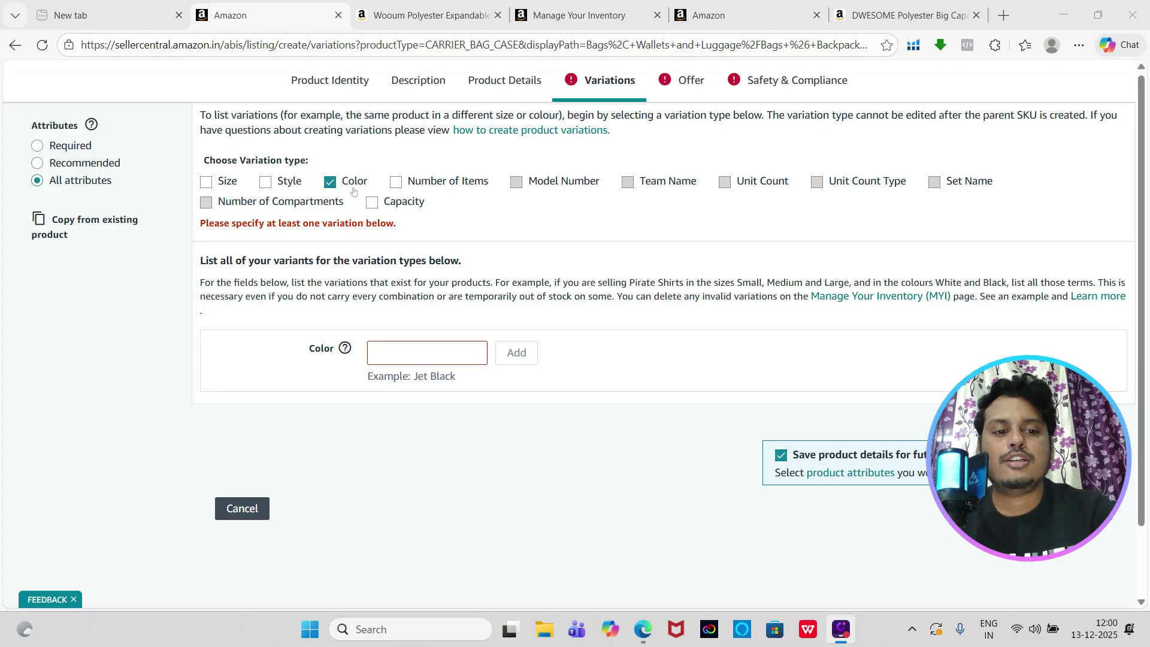
{"action": "left_click", "coordinate": [393, 352]}
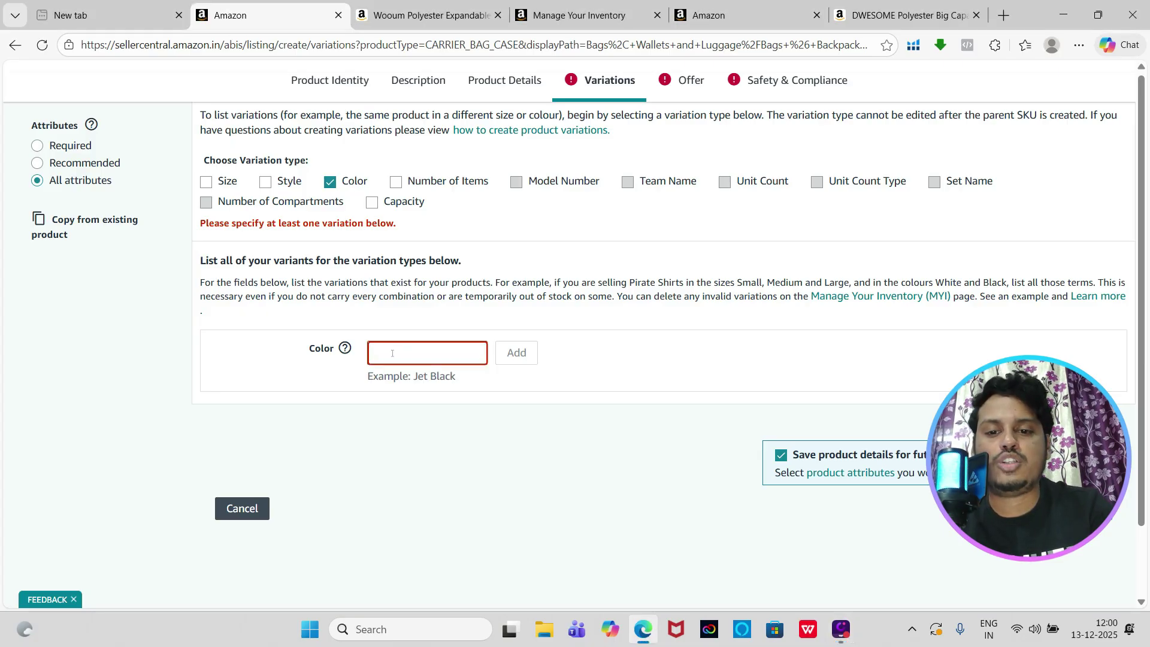
{"action": "type", "text": "green"}
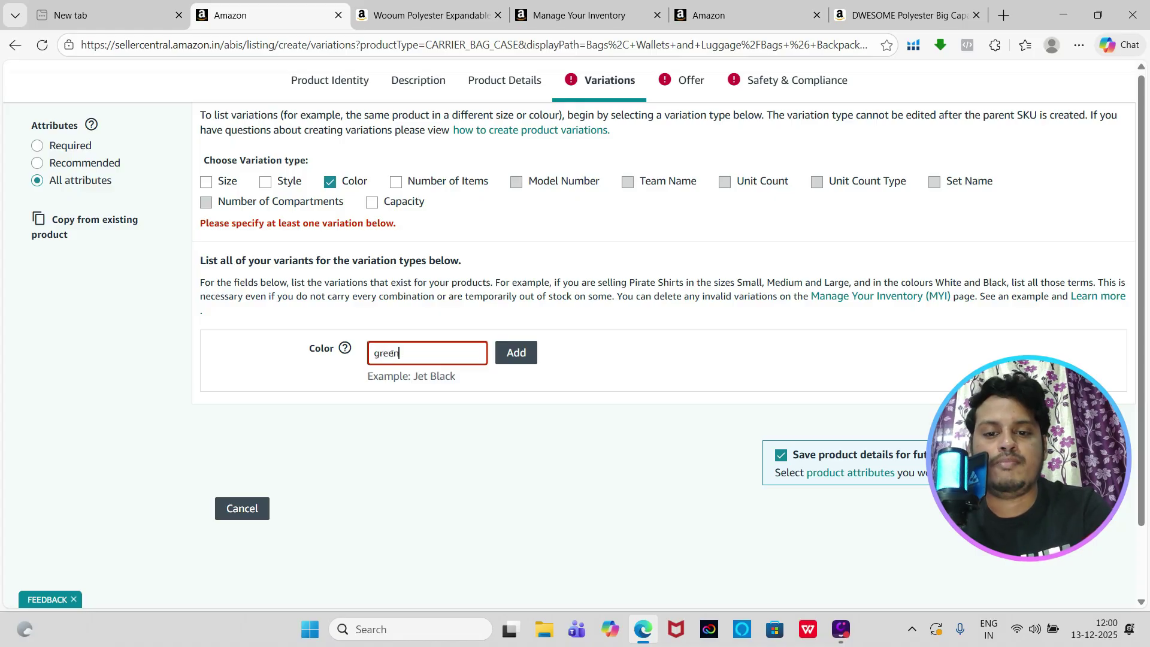
{"action": "left_click", "coordinate": [516, 354]}
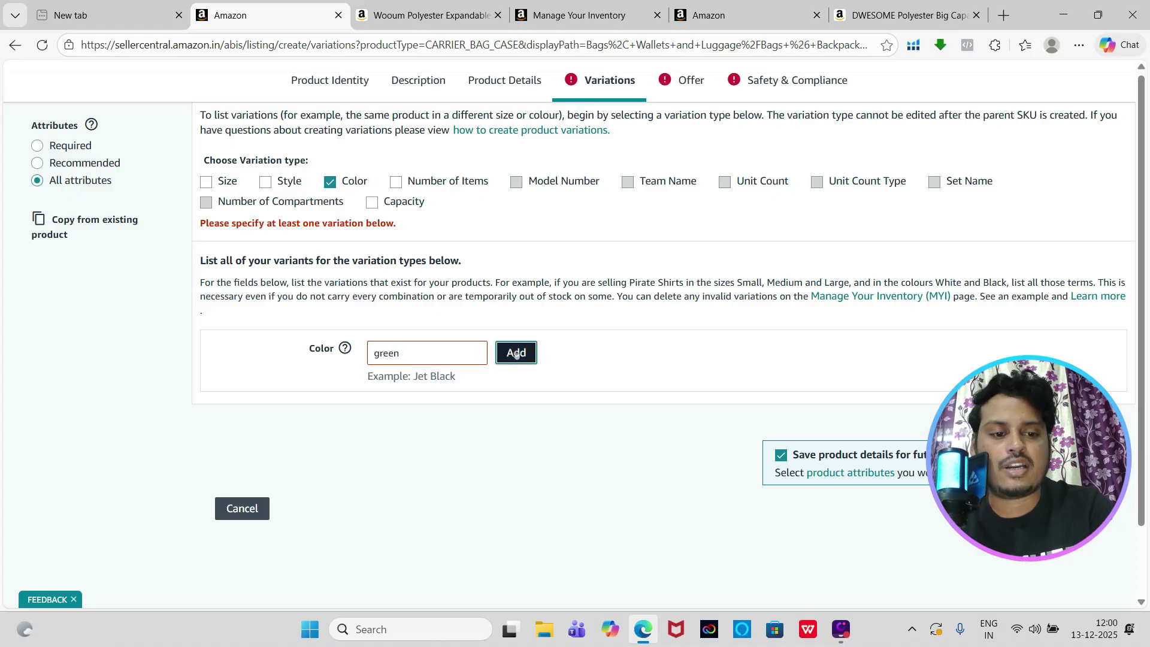
Add blue as a second variant of the Color variation type
{"action": "left_click", "coordinate": [461, 341]}
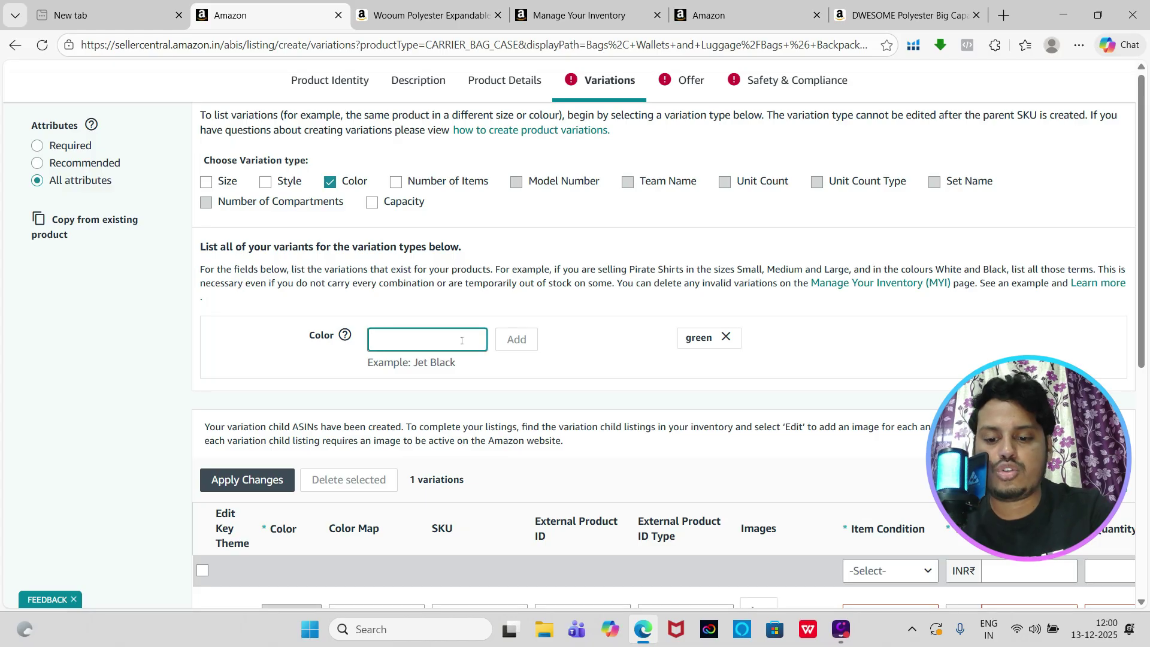
{"action": "type", "text": "blue"}
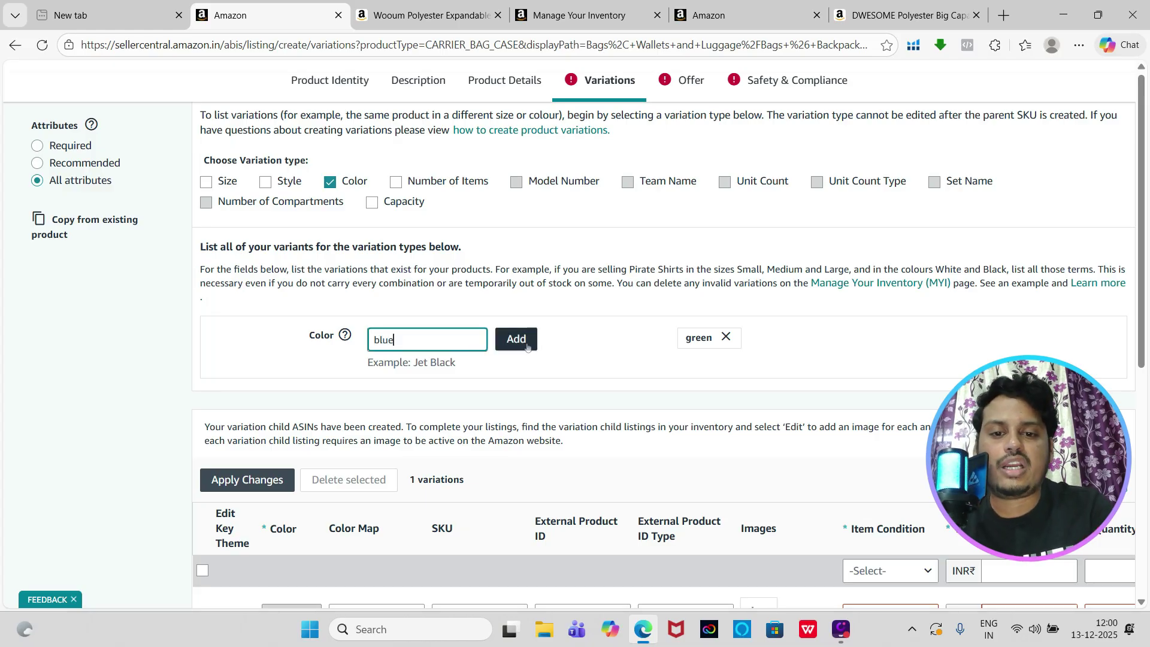
{"action": "key", "text": "Tab"}
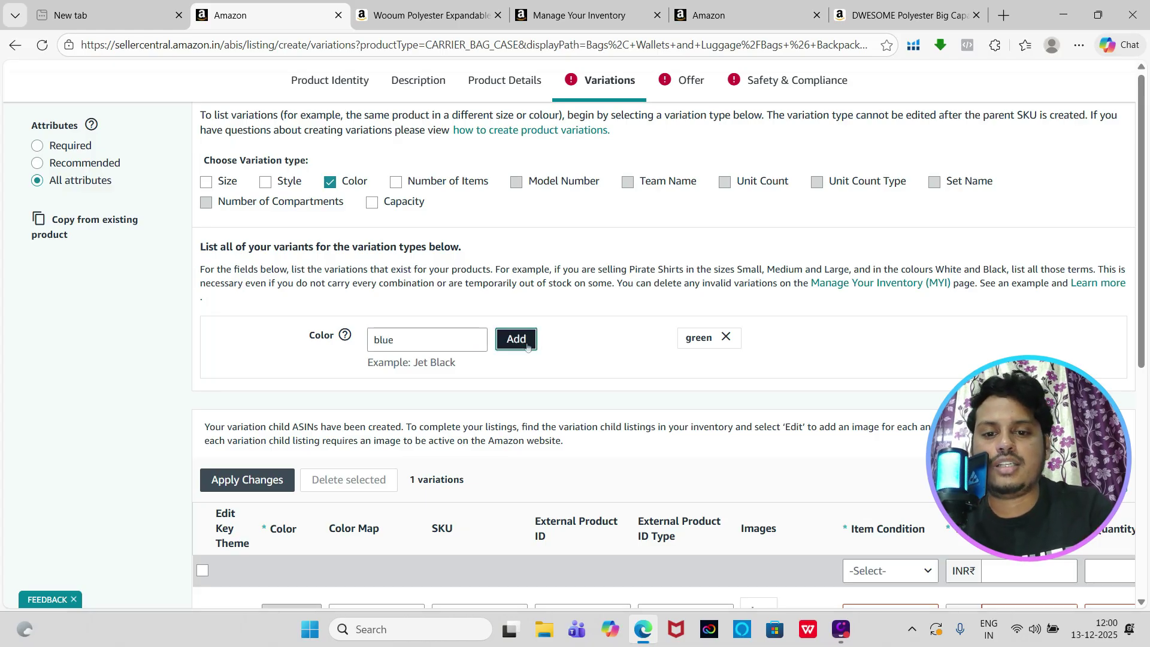
{"action": "key", "text": "Return"}
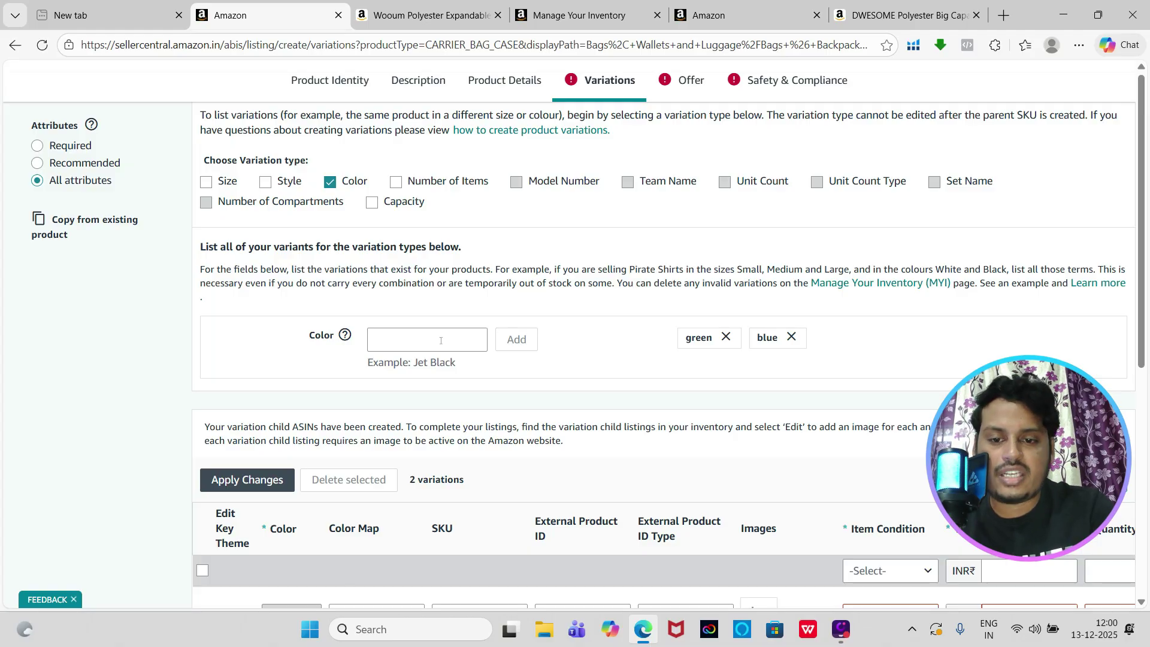
Upload the beige-green pencil case picture as the green variation's main image and add it to the listing
{"action": "scroll", "coordinate": [659, 362], "scroll_direction": "down", "scroll_amount": 5}
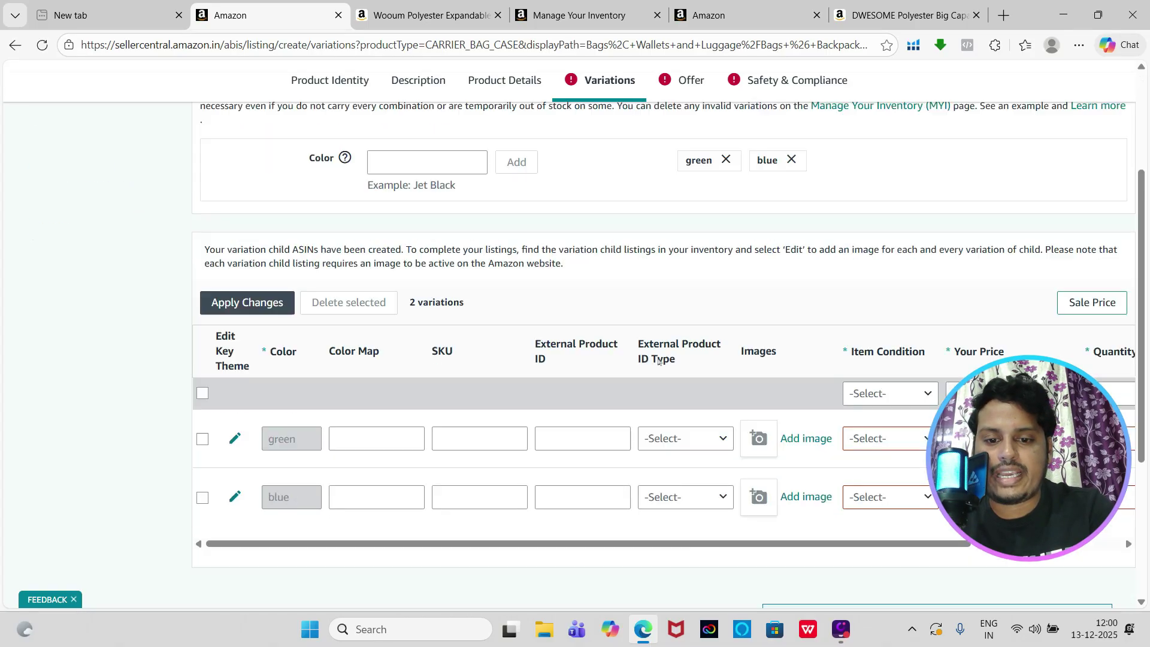
{"action": "scroll", "coordinate": [456, 319], "scroll_direction": "down", "scroll_amount": 1}
{"action": "scroll", "coordinate": [456, 319], "scroll_direction": "right", "scroll_amount": 3}
{"action": "scroll", "coordinate": [455, 318], "scroll_direction": "left", "scroll_amount": 3}
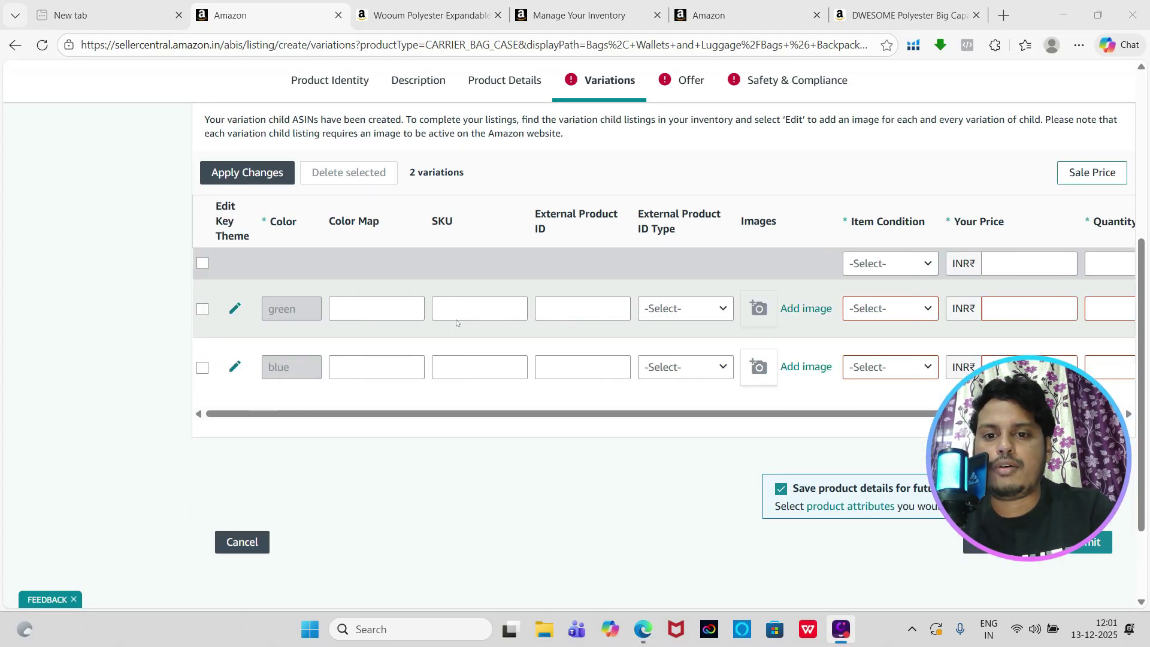
{"action": "scroll", "coordinate": [455, 319], "scroll_direction": "right", "scroll_amount": 1}
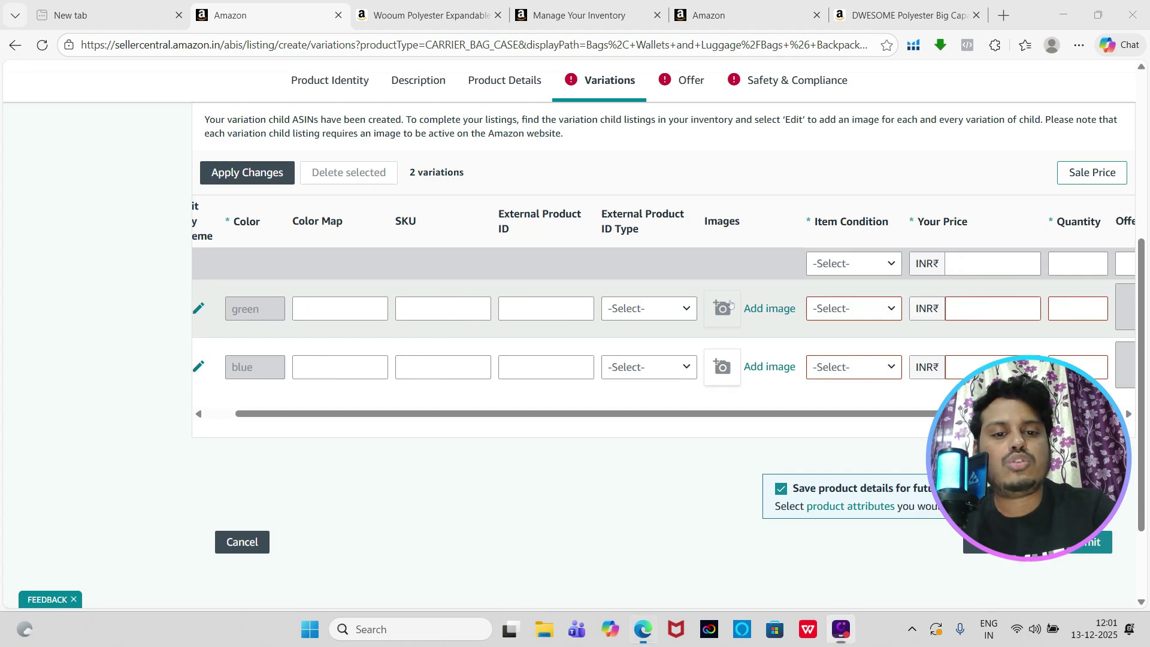
{"action": "left_click", "coordinate": [731, 305]}
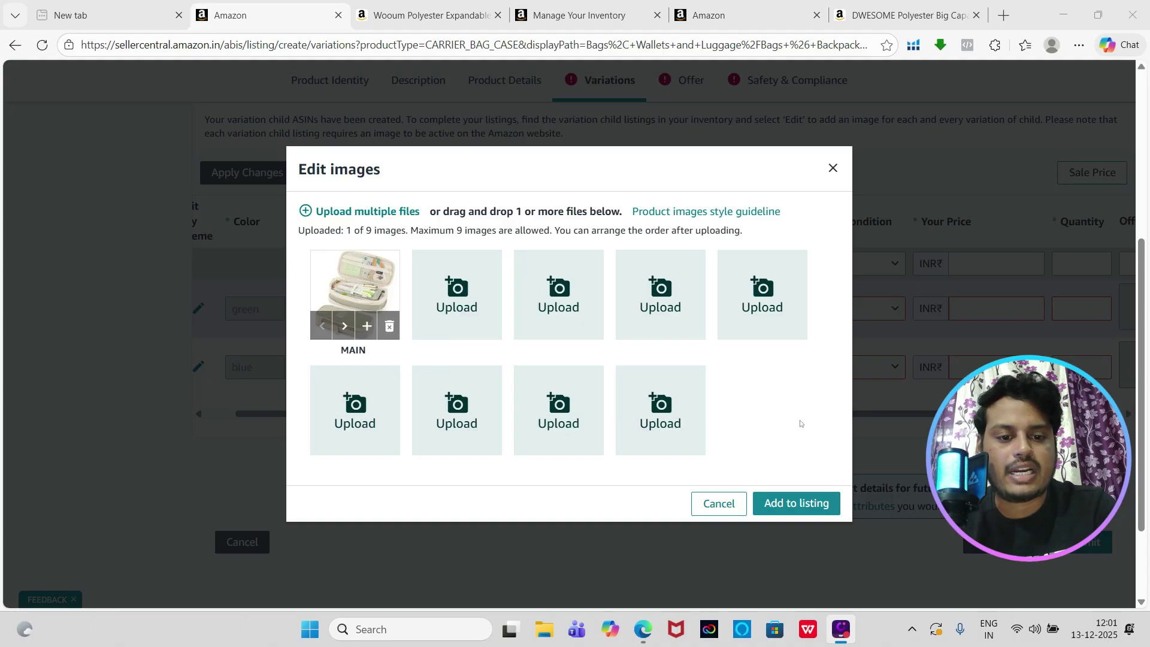
{"action": "left_click", "coordinate": [788, 503]}
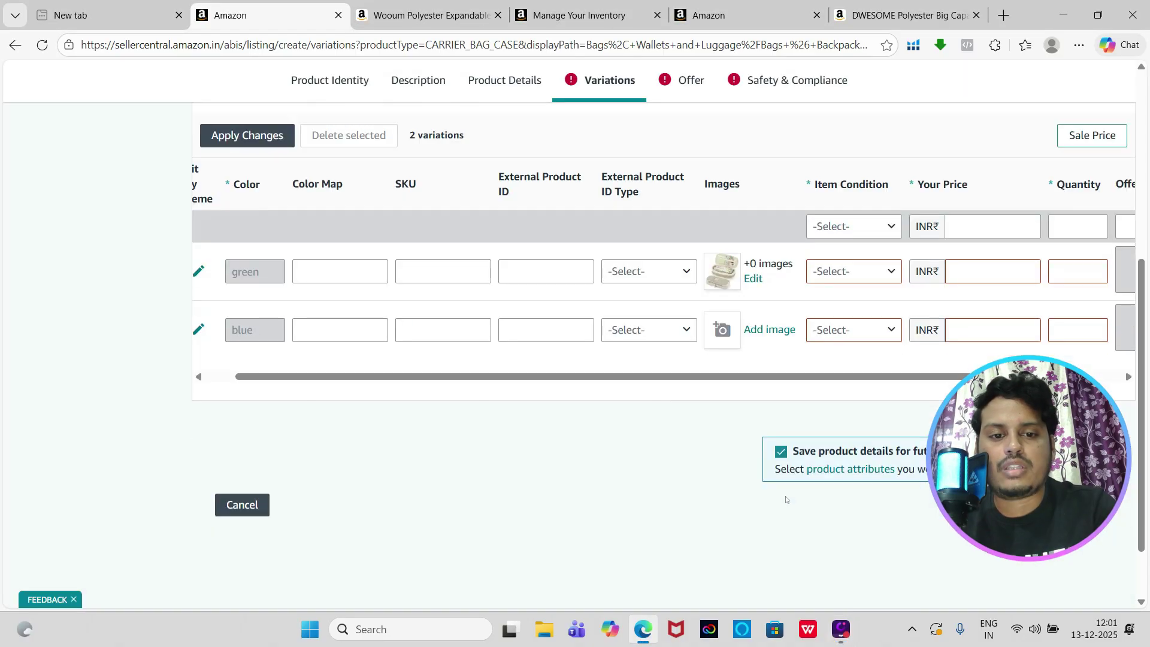
Upload the blue pencil case picture as the blue variation's main image and add it to the listing
{"action": "left_click", "coordinate": [722, 330]}
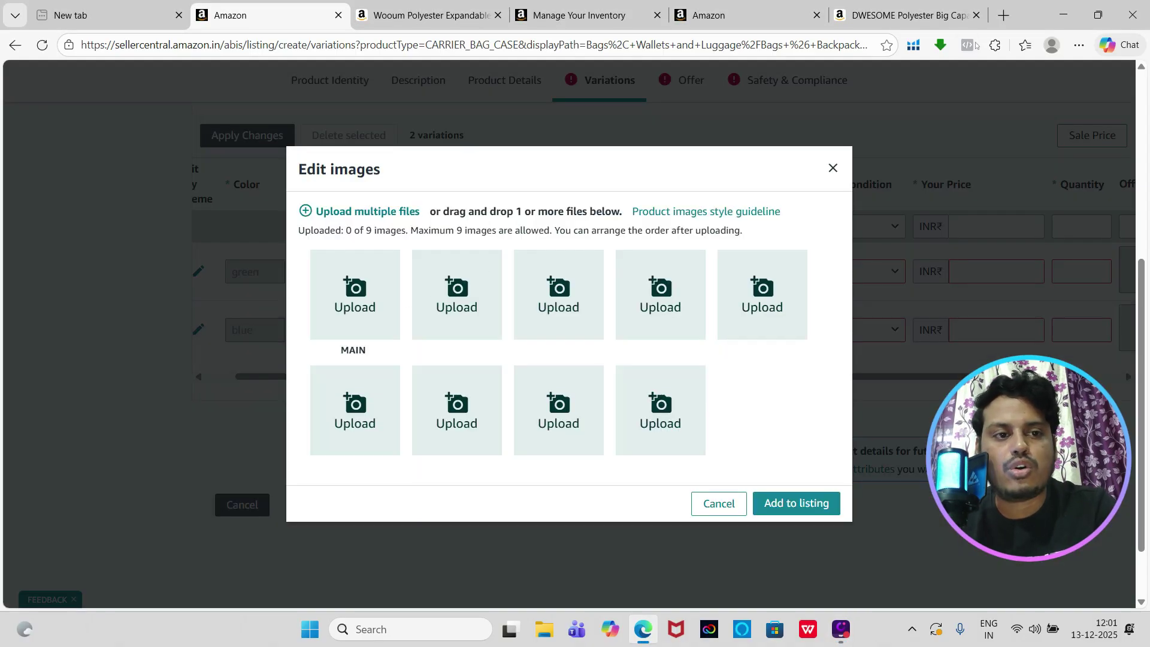
{"action": "left_click_drag", "start_coordinate": [1084, 10], "coordinate": [793, 417]}
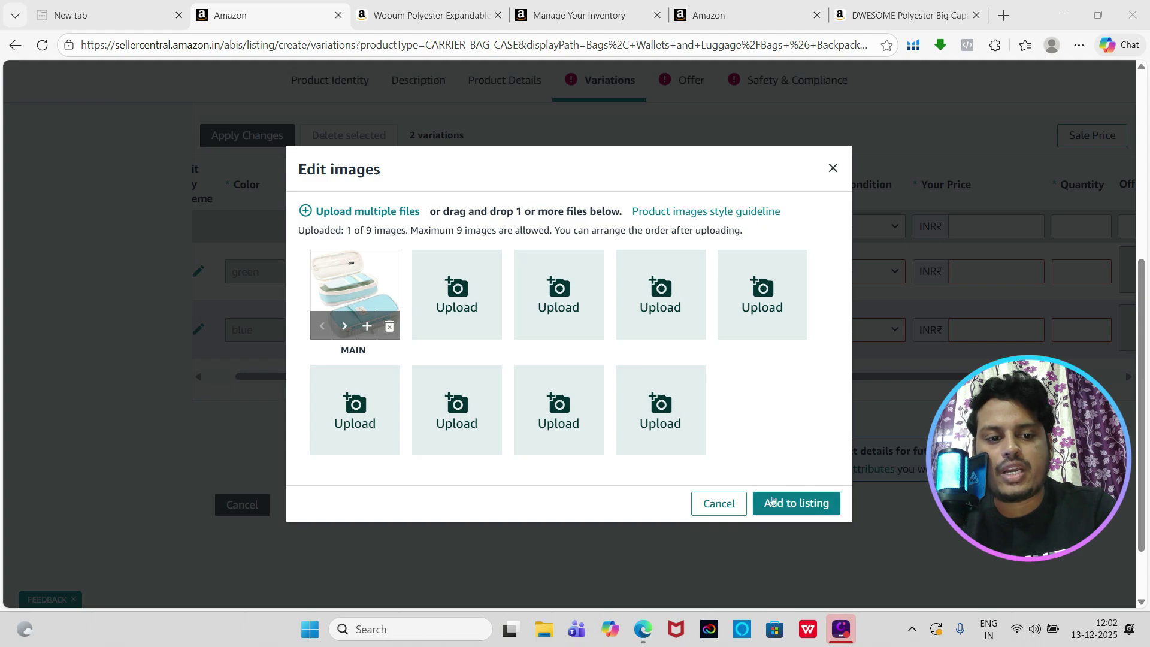
{"action": "left_click", "coordinate": [772, 503]}
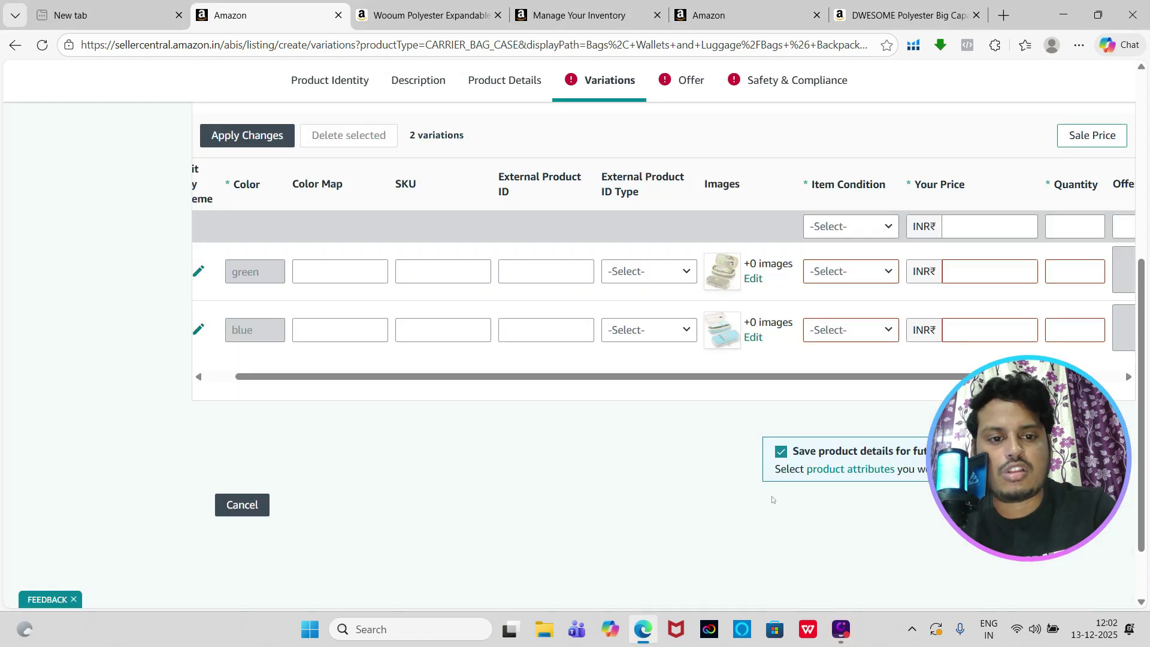
Set the item condition to New for both the green and blue variations
{"action": "scroll", "coordinate": [863, 265], "scroll_direction": "right", "scroll_amount": 3}
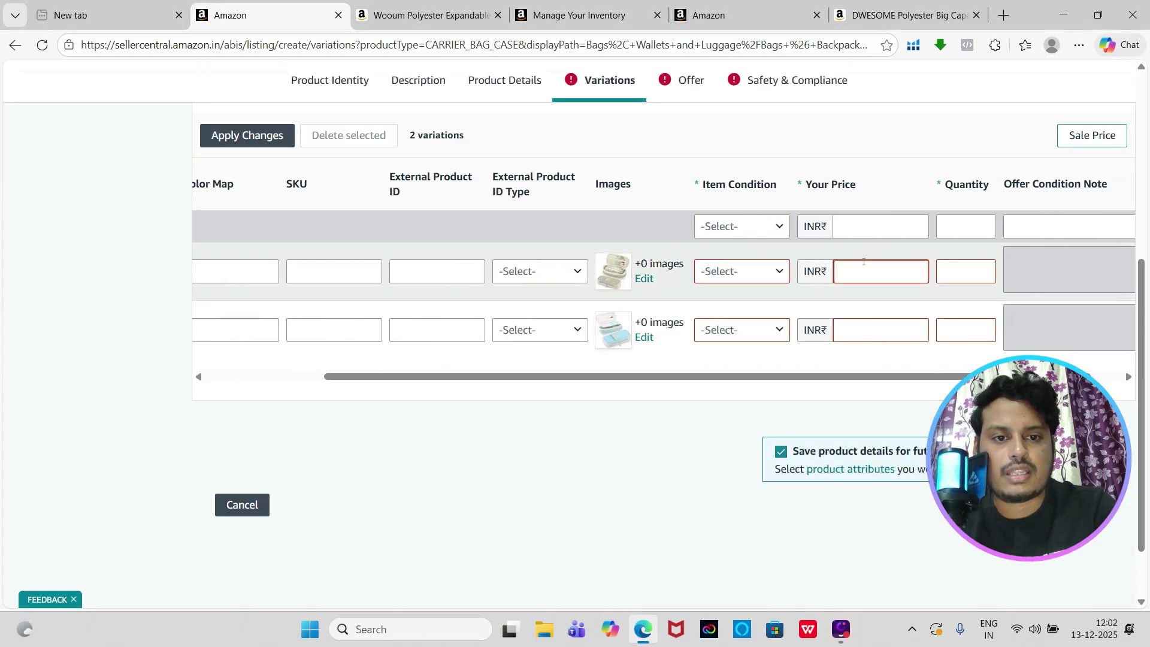
{"action": "left_click", "coordinate": [707, 273]}
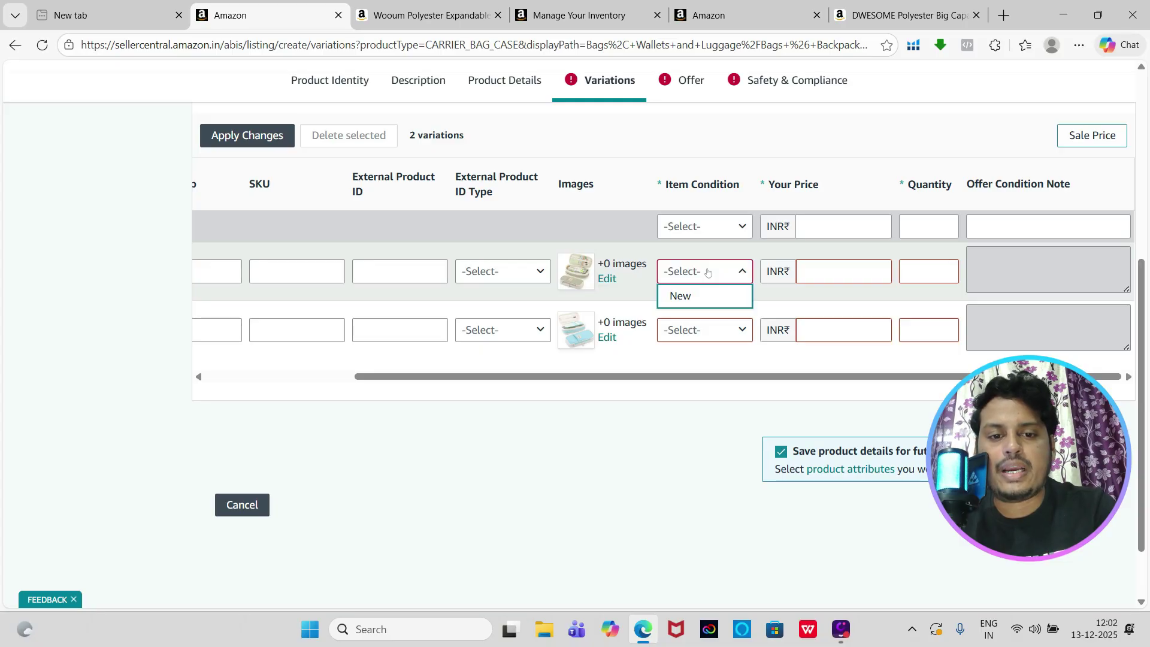
{"action": "left_click", "coordinate": [697, 297]}
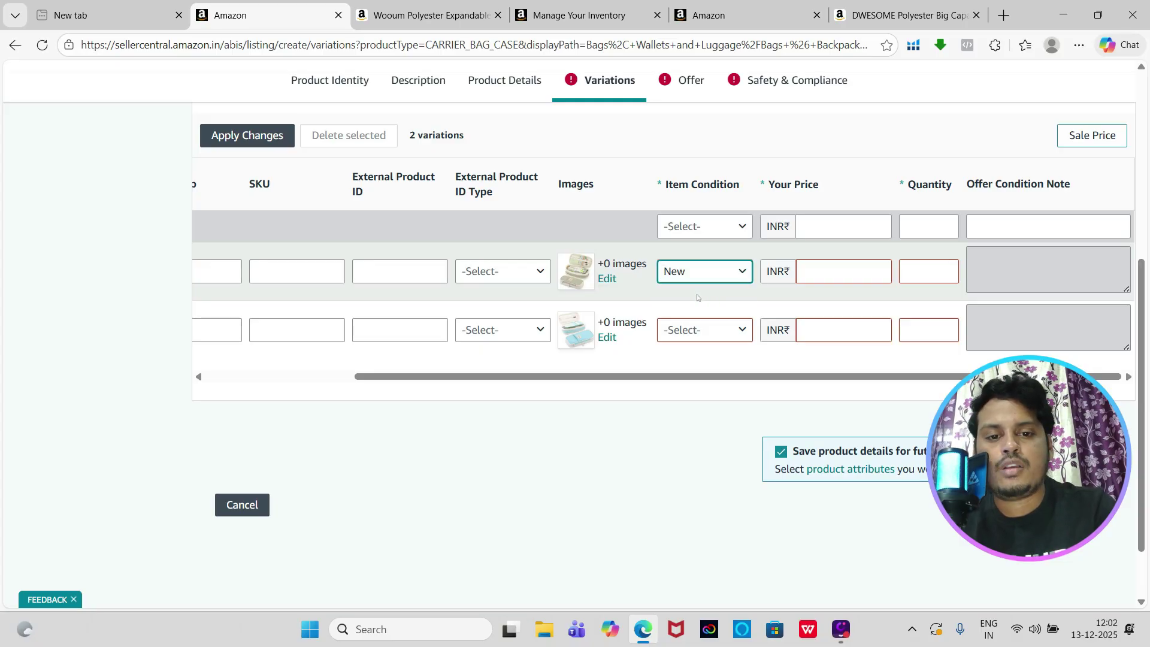
{"action": "left_click", "coordinate": [698, 329]}
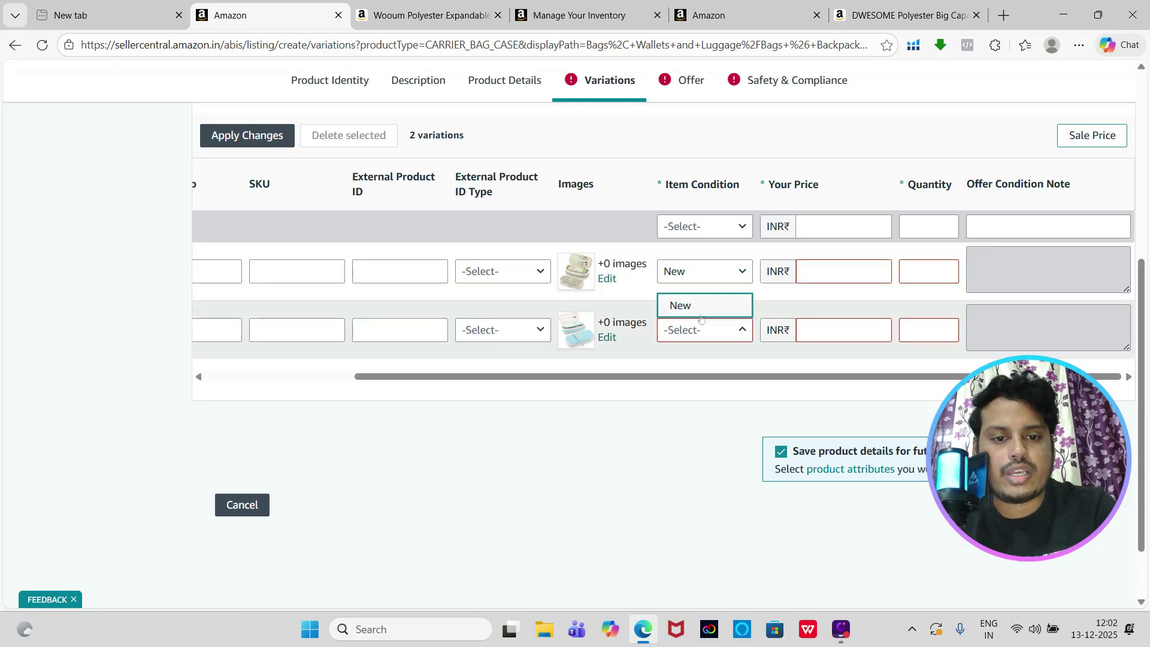
{"action": "left_click", "coordinate": [703, 307]}
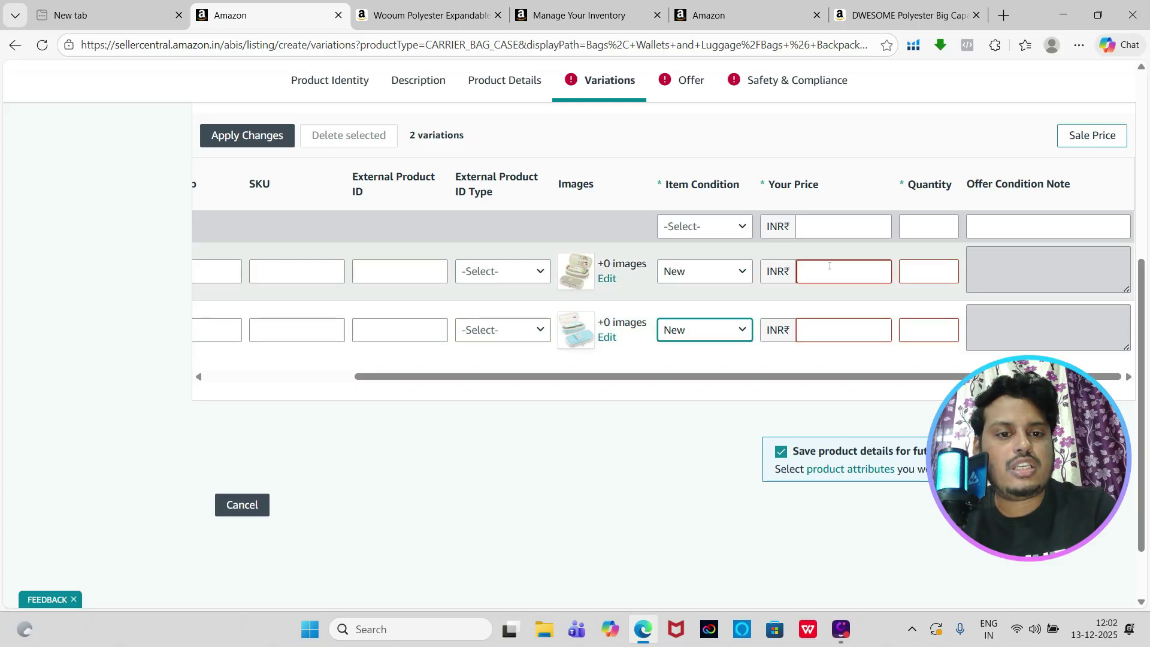
Set the price of both the green and blue variations to INR 699
{"action": "left_click", "coordinate": [818, 269]}
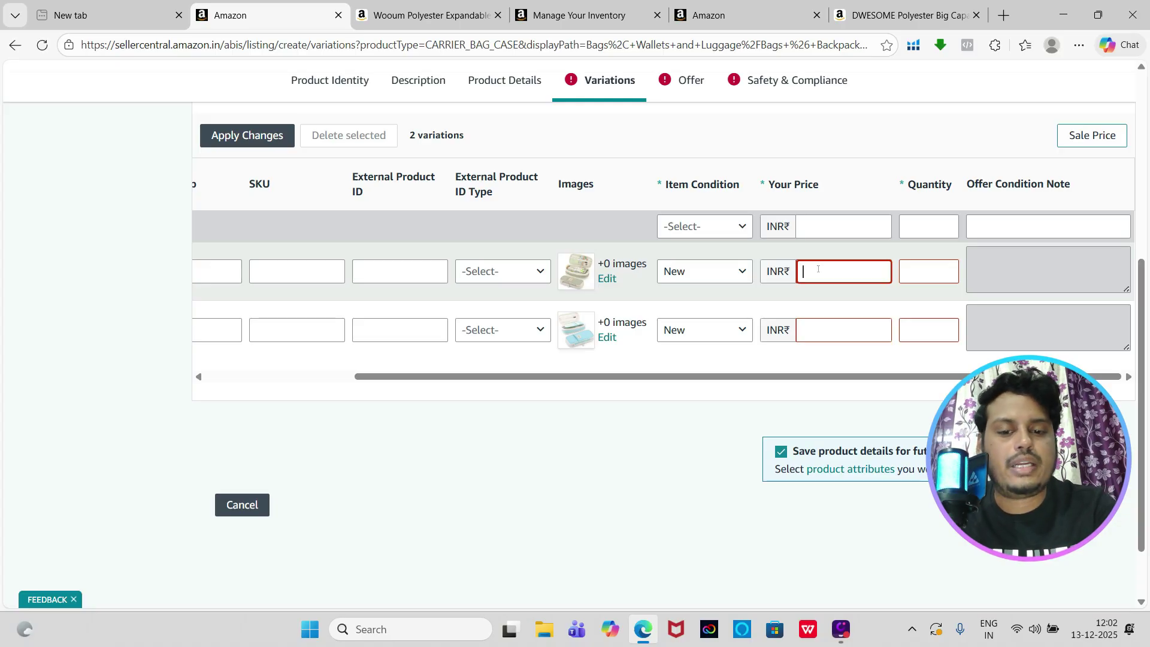
{"action": "type", "text": "699"}
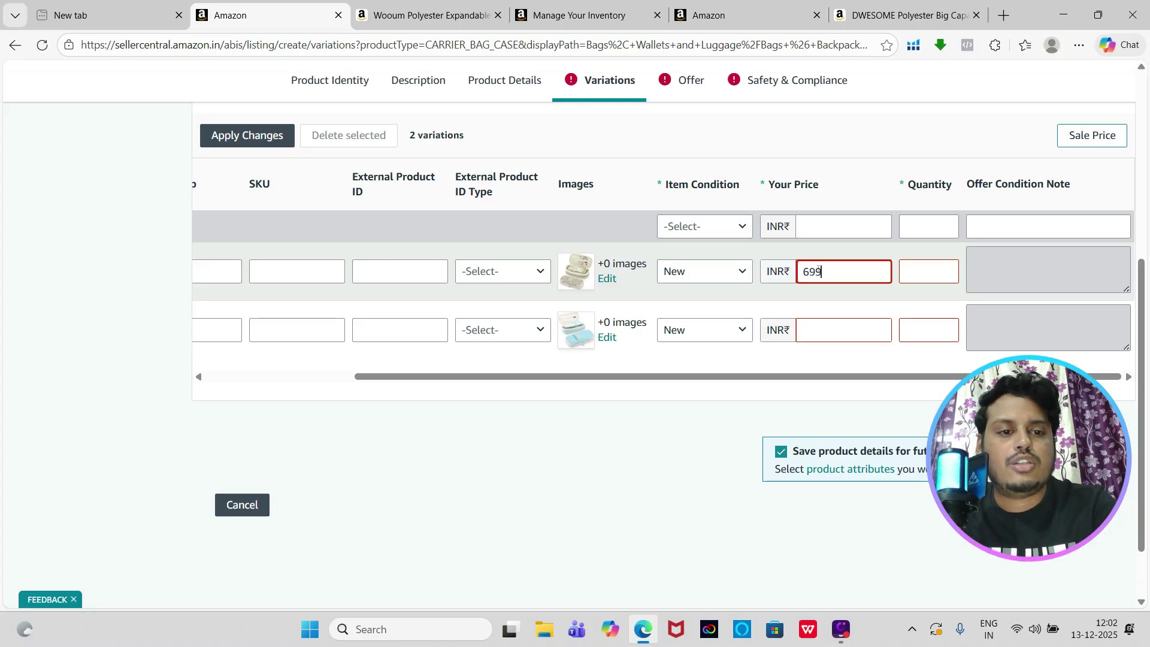
{"action": "left_click", "coordinate": [843, 327]}
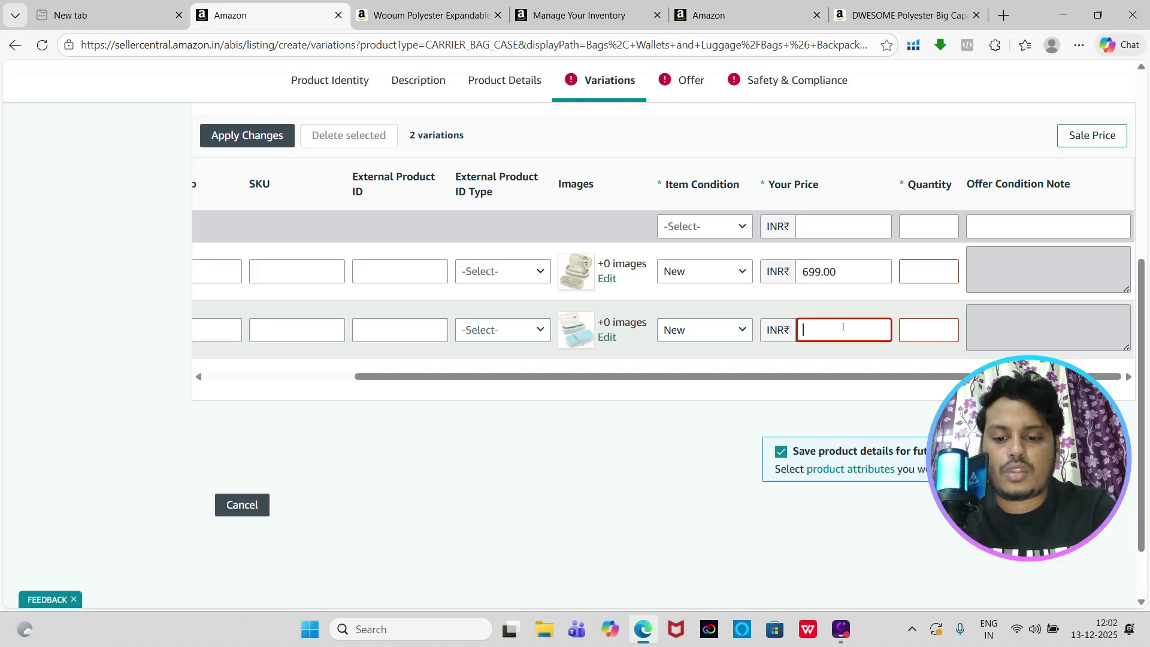
{"action": "type", "text": "699"}
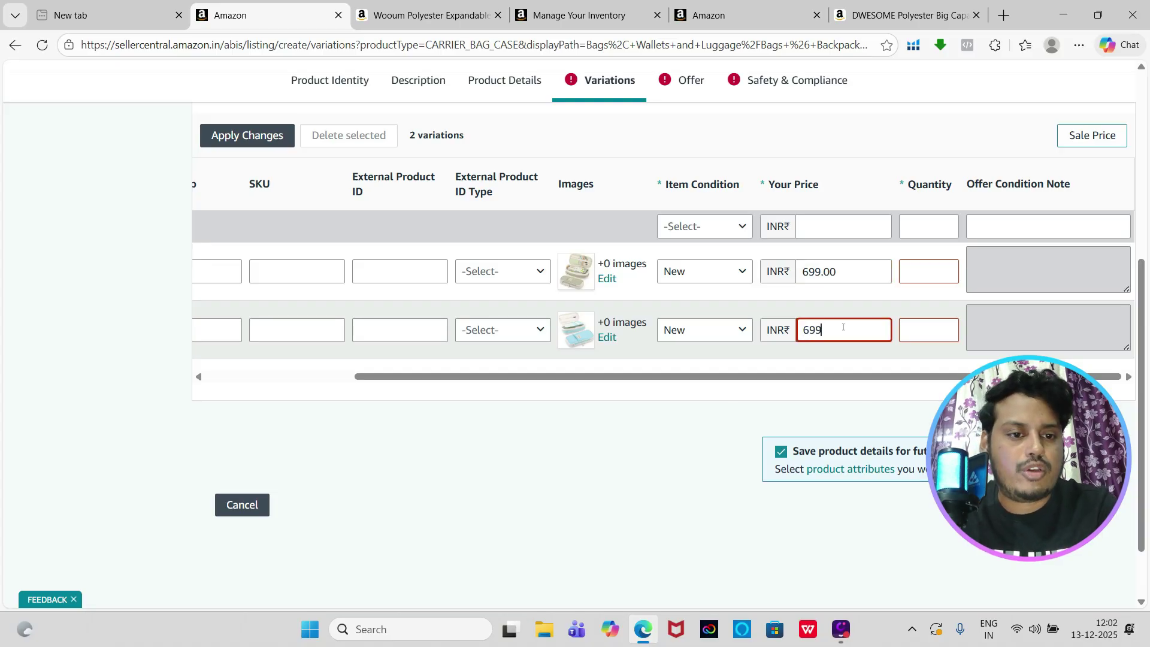
Set the quantity to 2 for both the green and blue variations
{"action": "left_click", "coordinate": [937, 264]}
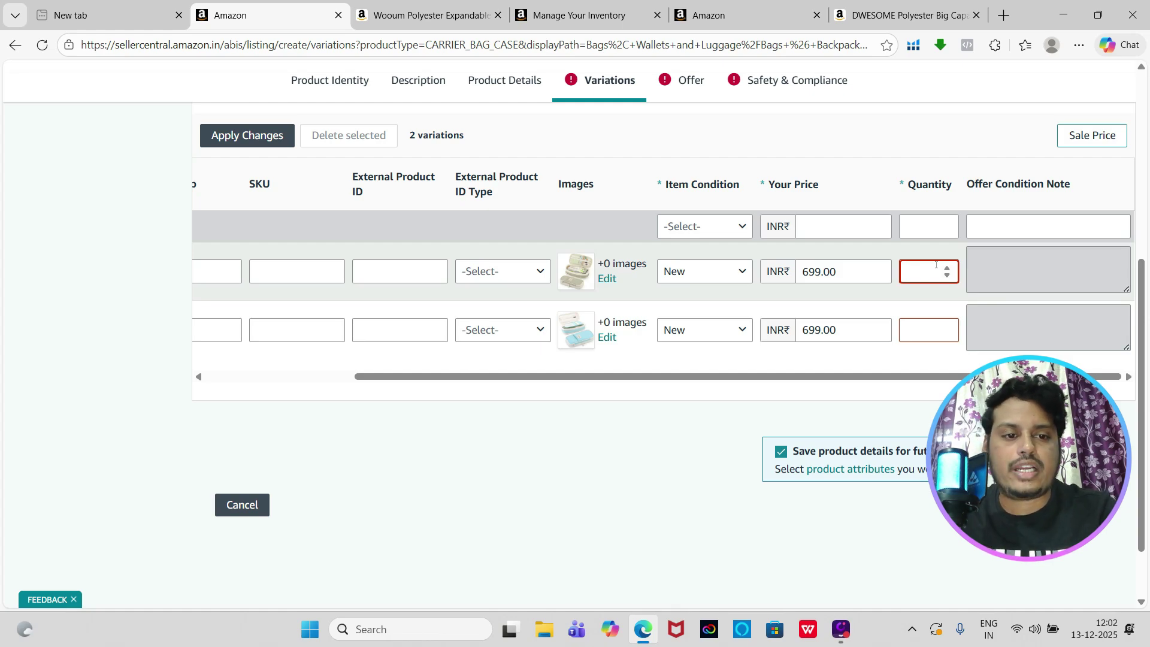
{"action": "type", "text": "2"}
{"action": "left_click", "coordinate": [929, 330]}
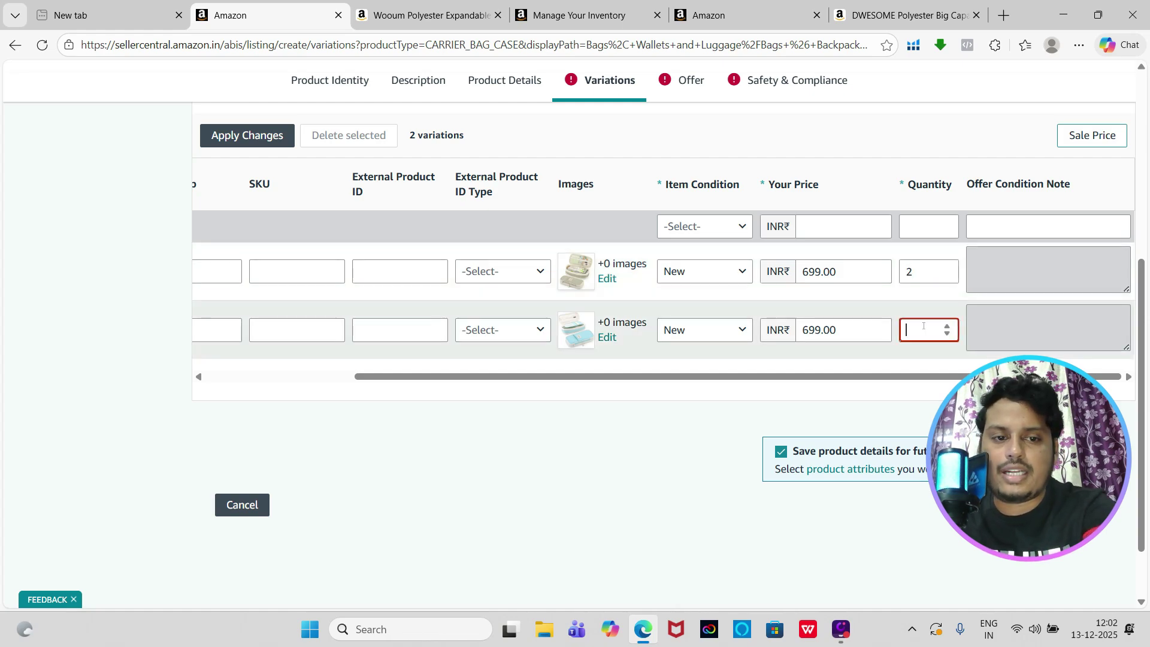
{"action": "type", "text": "2"}
{"action": "left_click", "coordinate": [870, 371]}
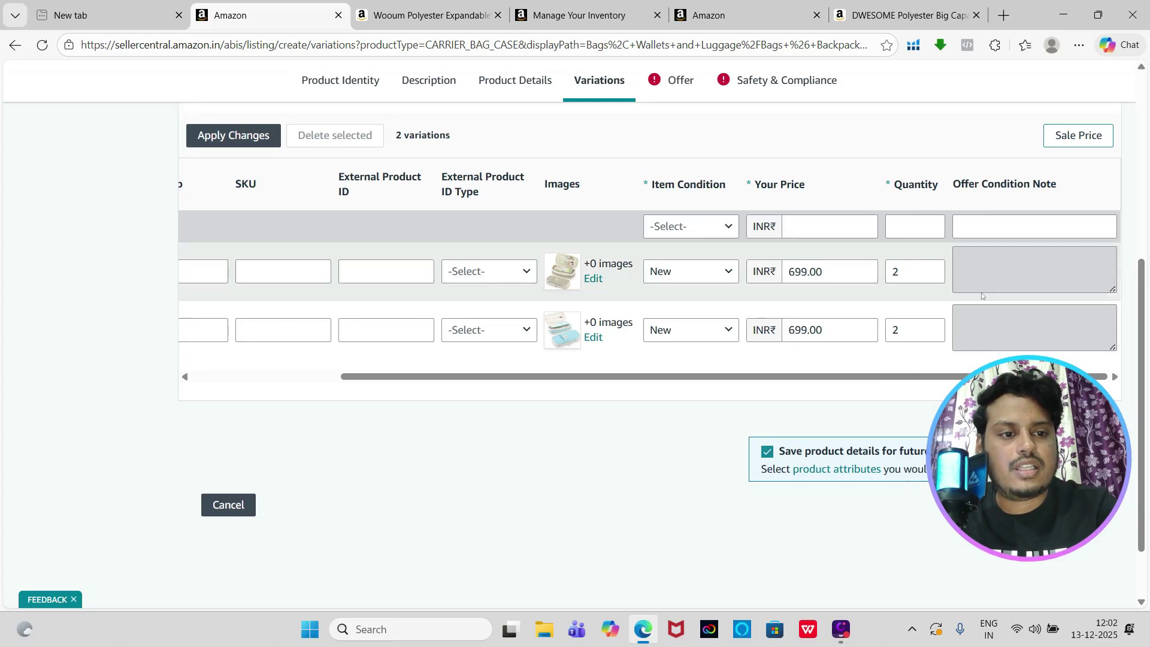
Review the variation types and the image, condition, price and quantity entries of the green and blue variations
{"action": "scroll", "coordinate": [981, 293], "scroll_direction": "down", "scroll_amount": 2}
{"action": "scroll", "coordinate": [981, 295], "scroll_direction": "up", "scroll_amount": 2}
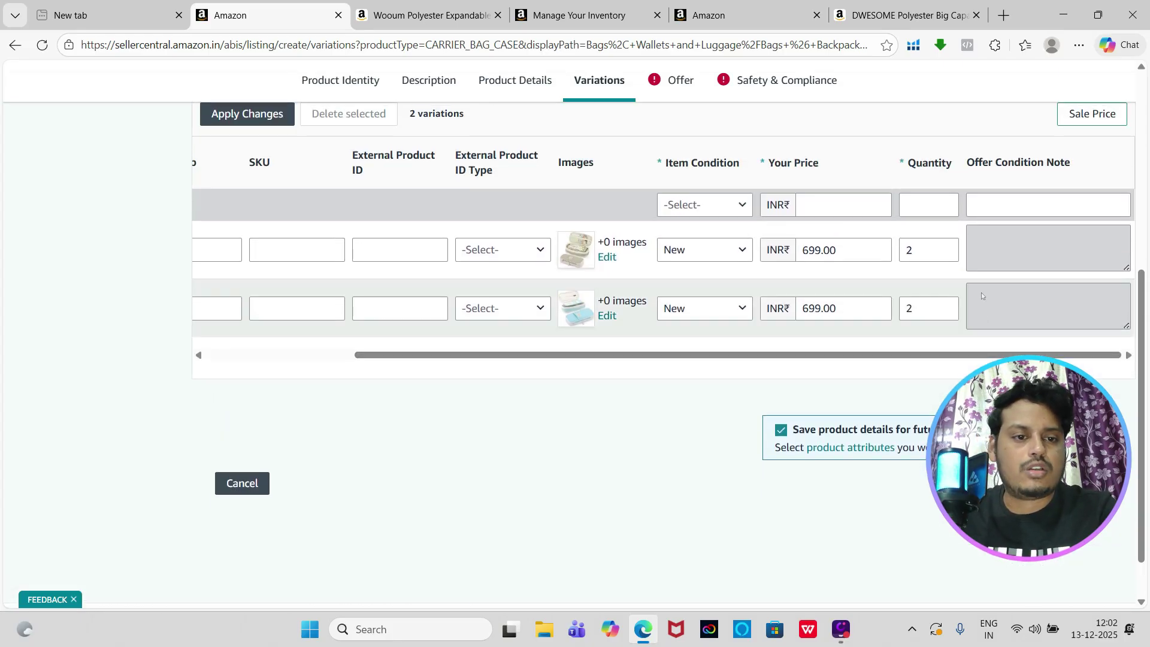
{"action": "scroll", "coordinate": [803, 286], "scroll_direction": "left", "scroll_amount": 3}
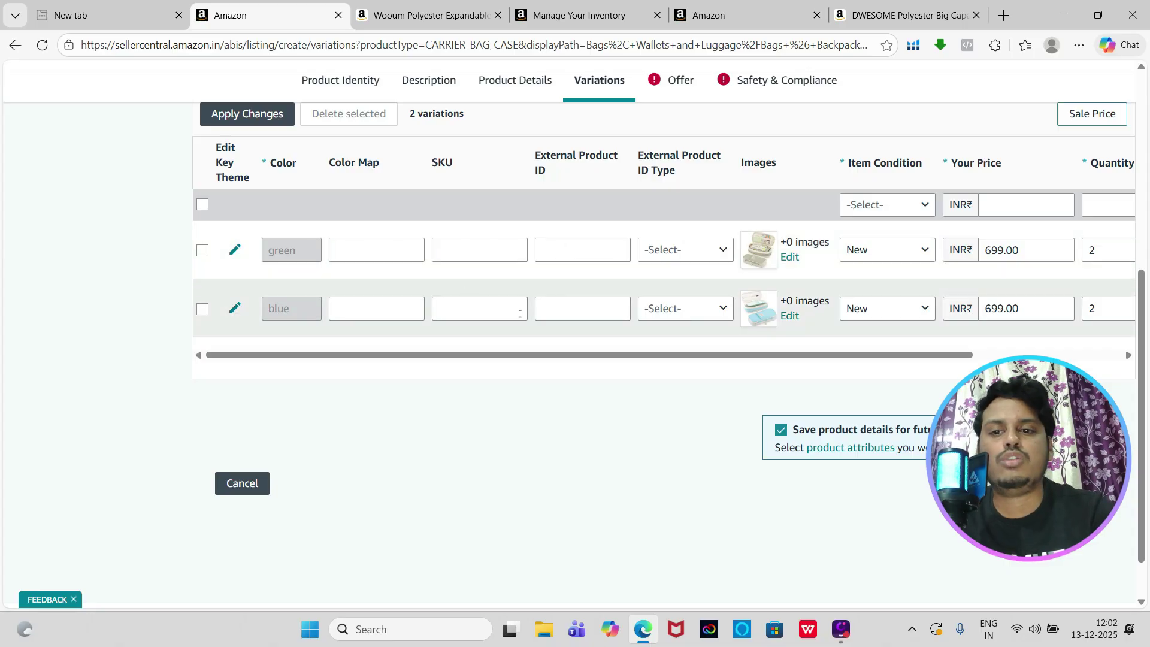
{"action": "scroll", "coordinate": [520, 313], "scroll_direction": "right", "scroll_amount": 2}
{"action": "scroll", "coordinate": [420, 323], "scroll_direction": "up", "scroll_amount": 6}
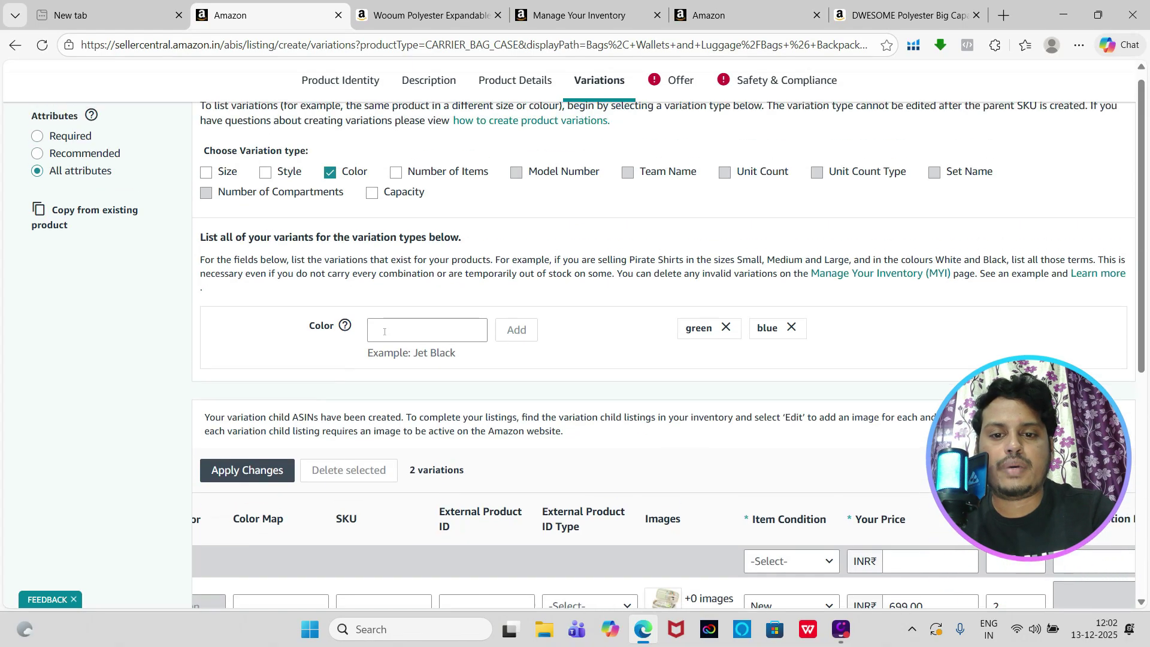
{"action": "scroll", "coordinate": [437, 361], "scroll_direction": "down", "scroll_amount": 5}
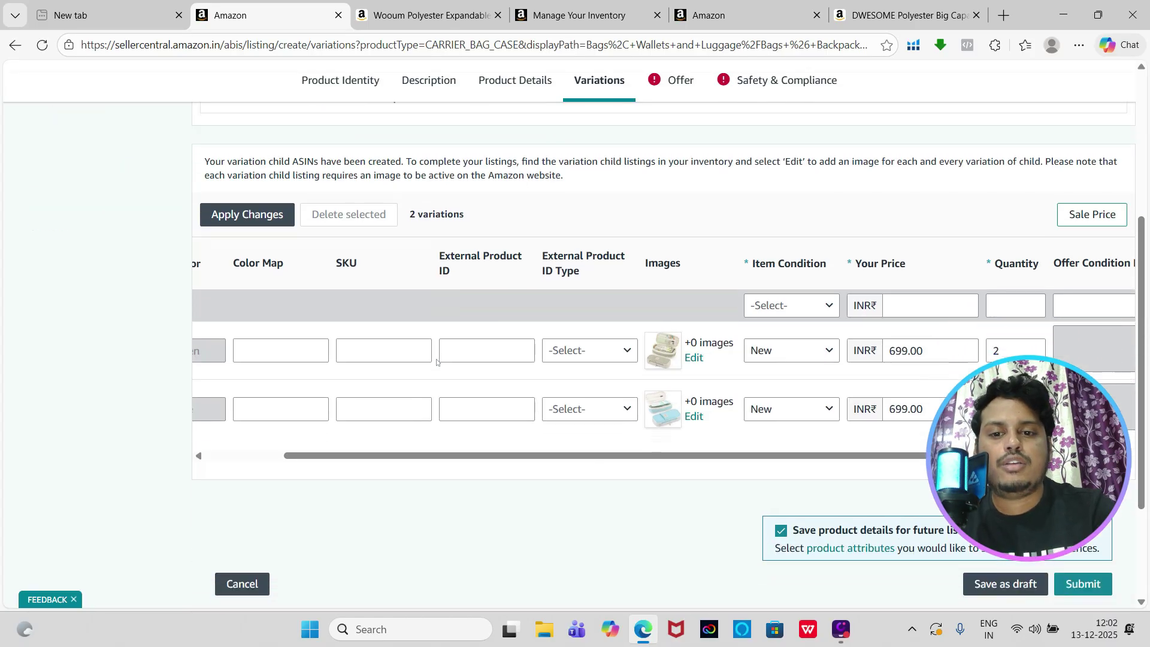
{"action": "scroll", "coordinate": [436, 362], "scroll_direction": "up", "scroll_amount": 3}
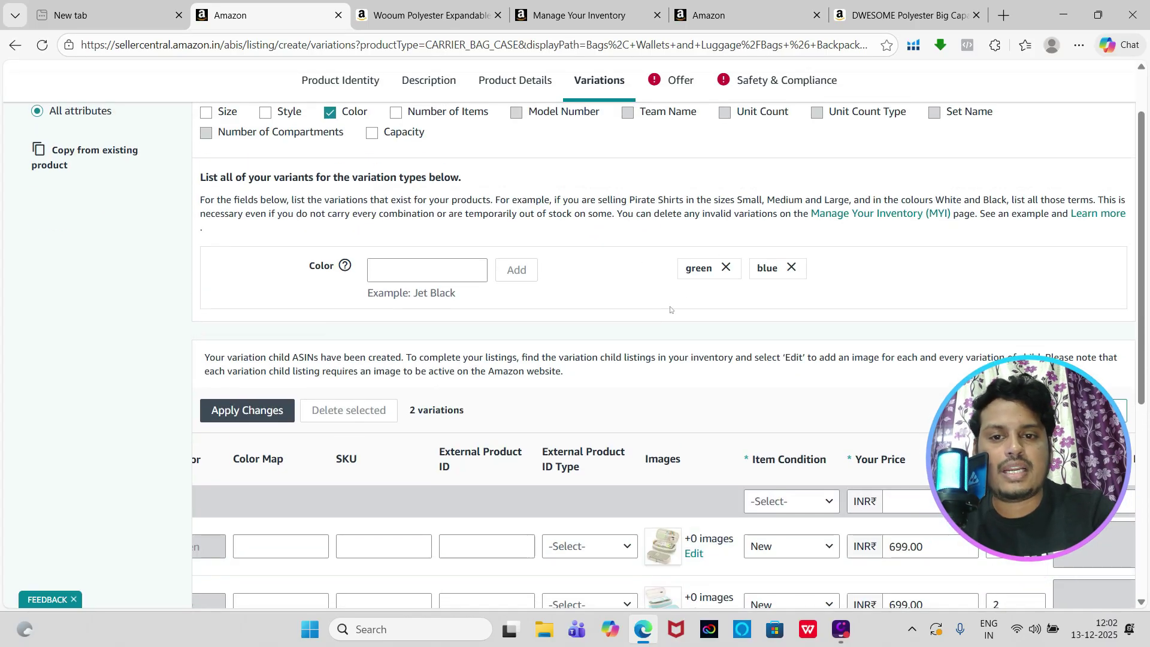
{"action": "scroll", "coordinate": [672, 310], "scroll_direction": "up", "scroll_amount": 1}
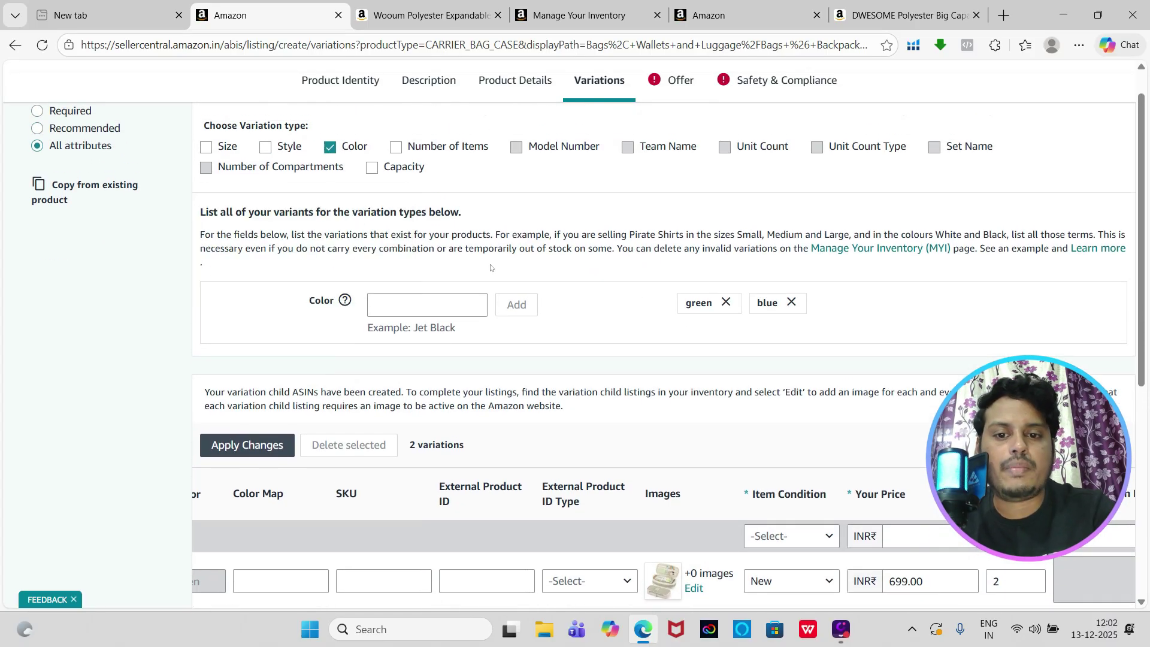
{"action": "scroll", "coordinate": [490, 268], "scroll_direction": "down", "scroll_amount": 5}
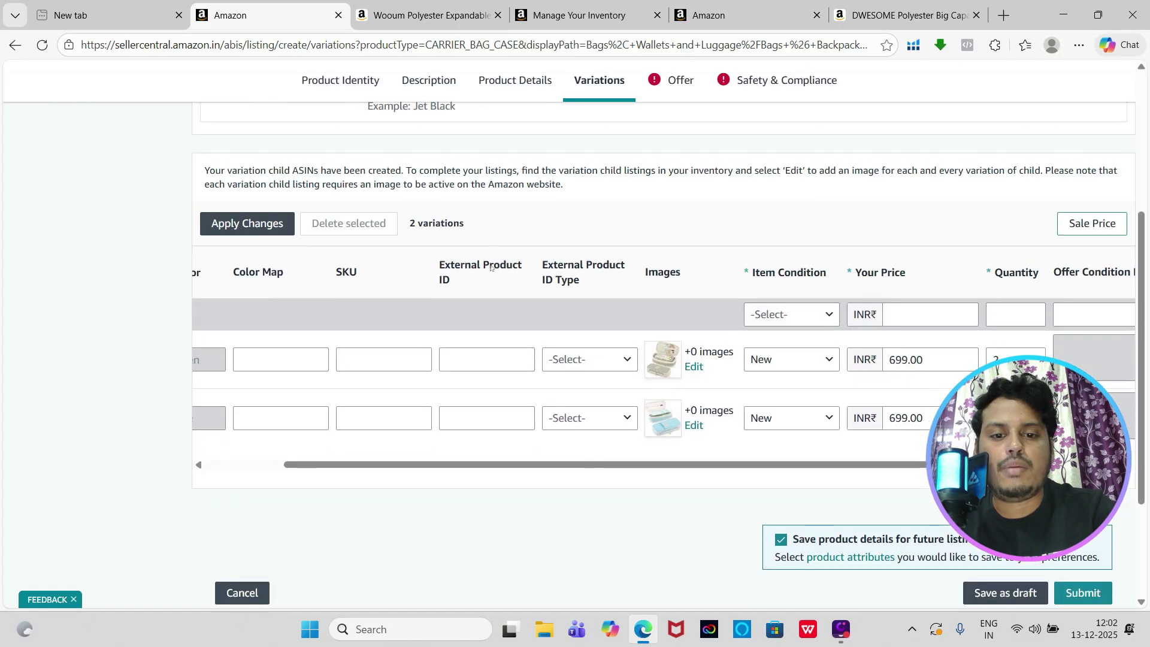
{"action": "scroll", "coordinate": [510, 291], "scroll_direction": "left", "scroll_amount": 2}
{"action": "scroll", "coordinate": [497, 269], "scroll_direction": "right", "scroll_amount": 3}
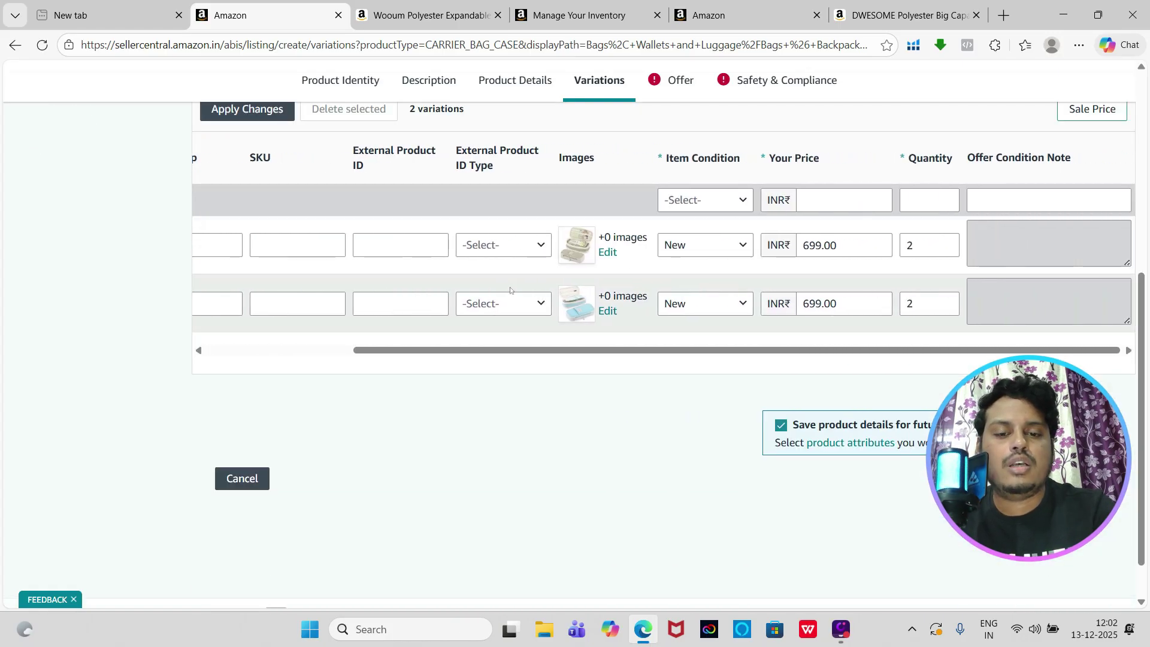
{"action": "scroll", "coordinate": [485, 245], "scroll_direction": "left", "scroll_amount": 3}
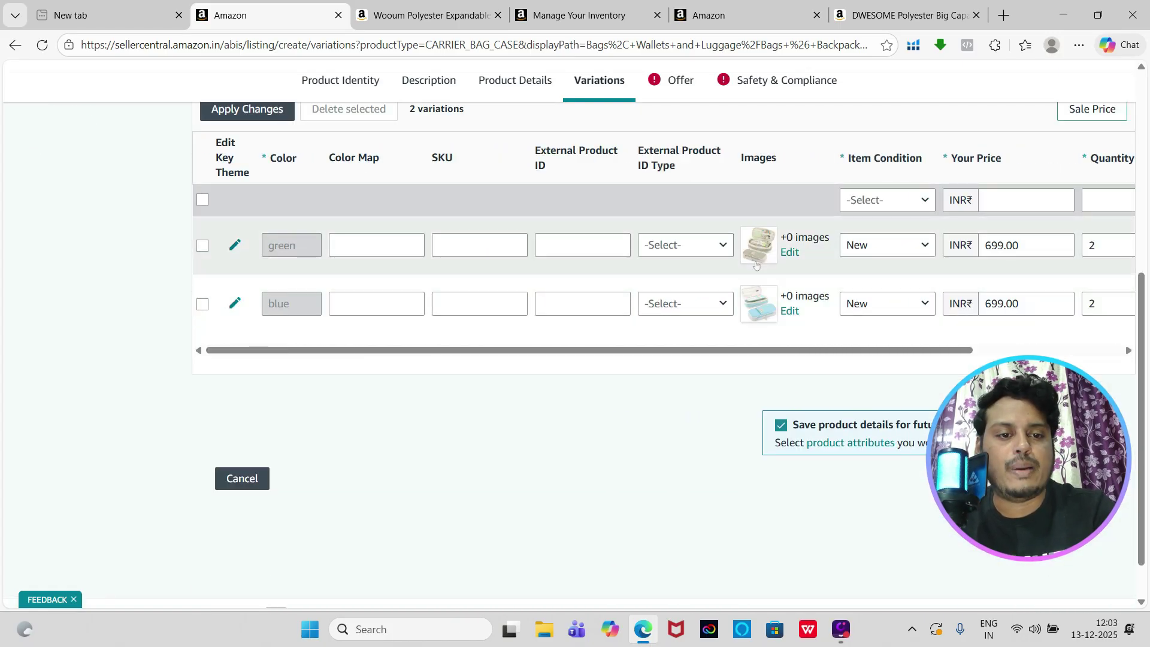
{"action": "scroll", "coordinate": [771, 250], "scroll_direction": "right", "scroll_amount": 3}
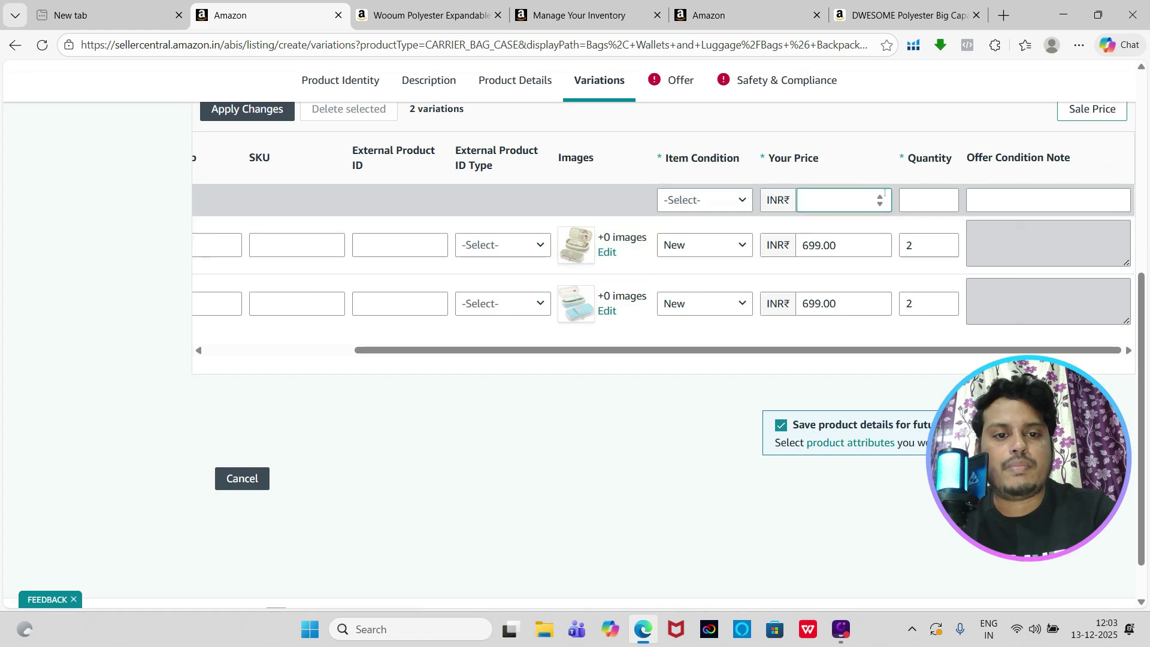
{"action": "scroll", "coordinate": [865, 234], "scroll_direction": "up", "scroll_amount": 1}
{"action": "left_click", "coordinate": [866, 233]}
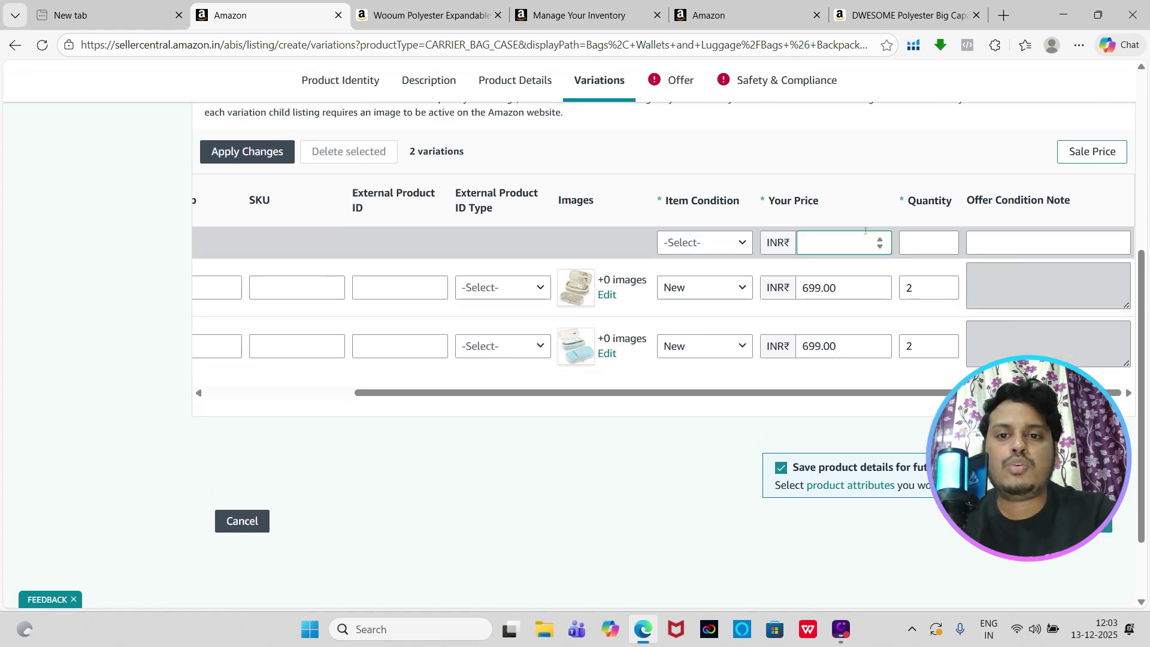
{"action": "scroll", "coordinate": [865, 231], "scroll_direction": "up", "scroll_amount": 4}
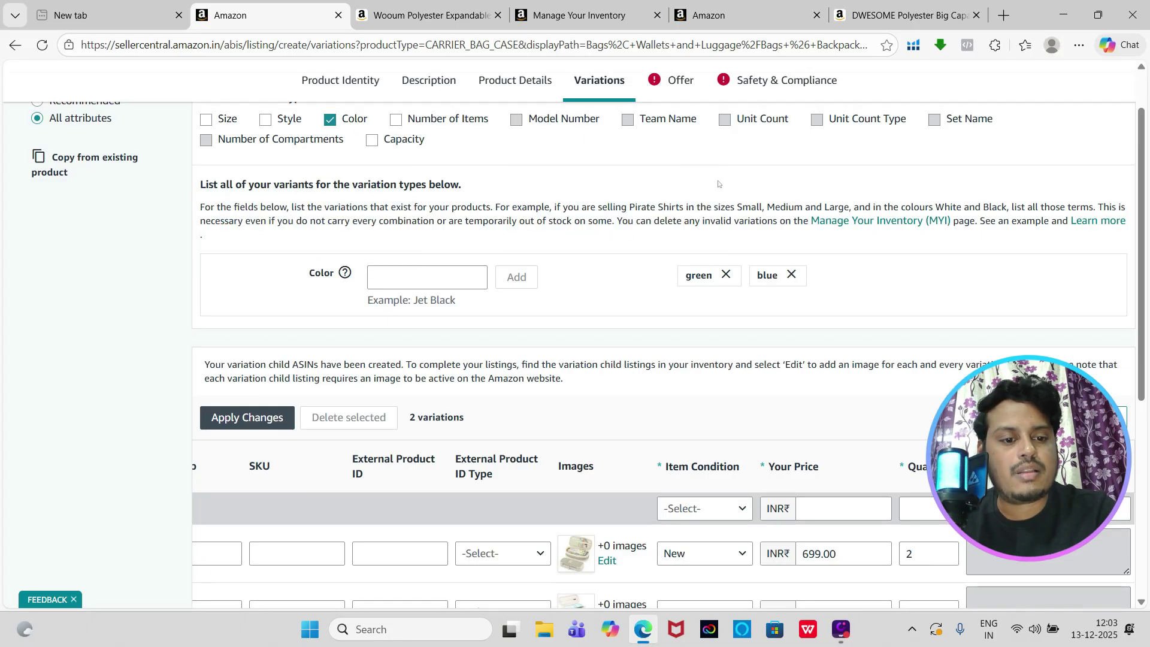
{"action": "scroll", "coordinate": [617, 290], "scroll_direction": "down", "scroll_amount": 5}
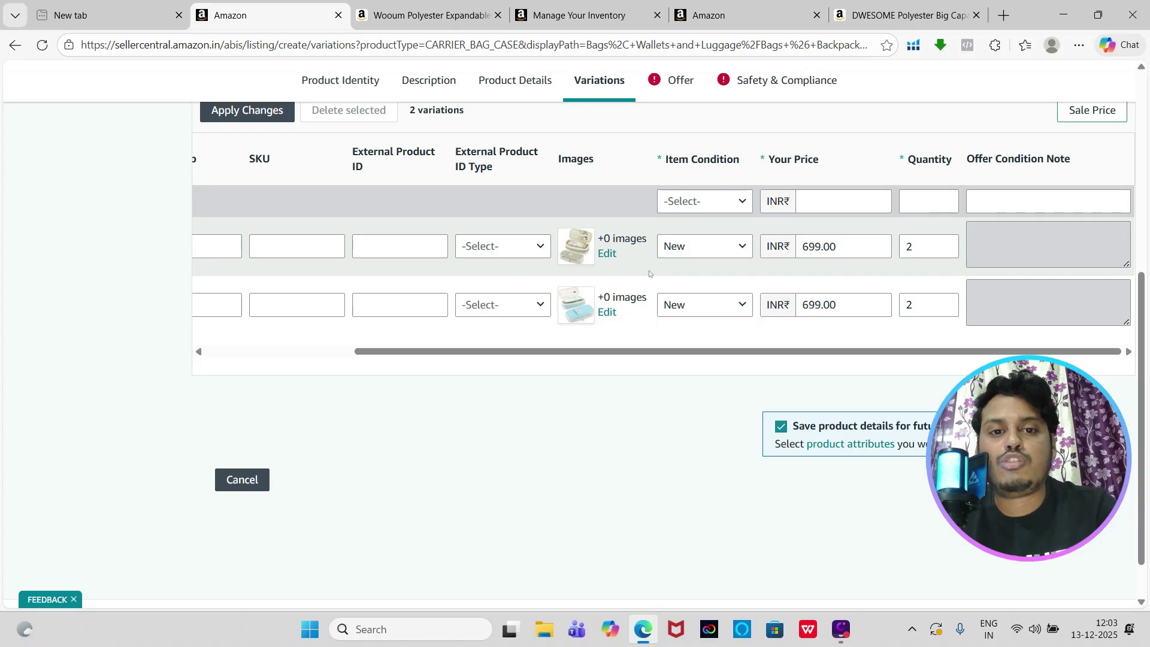
Open the Offer section and set the Maximum Retail Price to INR 1,499
{"action": "left_click", "coordinate": [683, 81]}
{"action": "scroll", "coordinate": [717, 232], "scroll_direction": "down", "scroll_amount": 2}
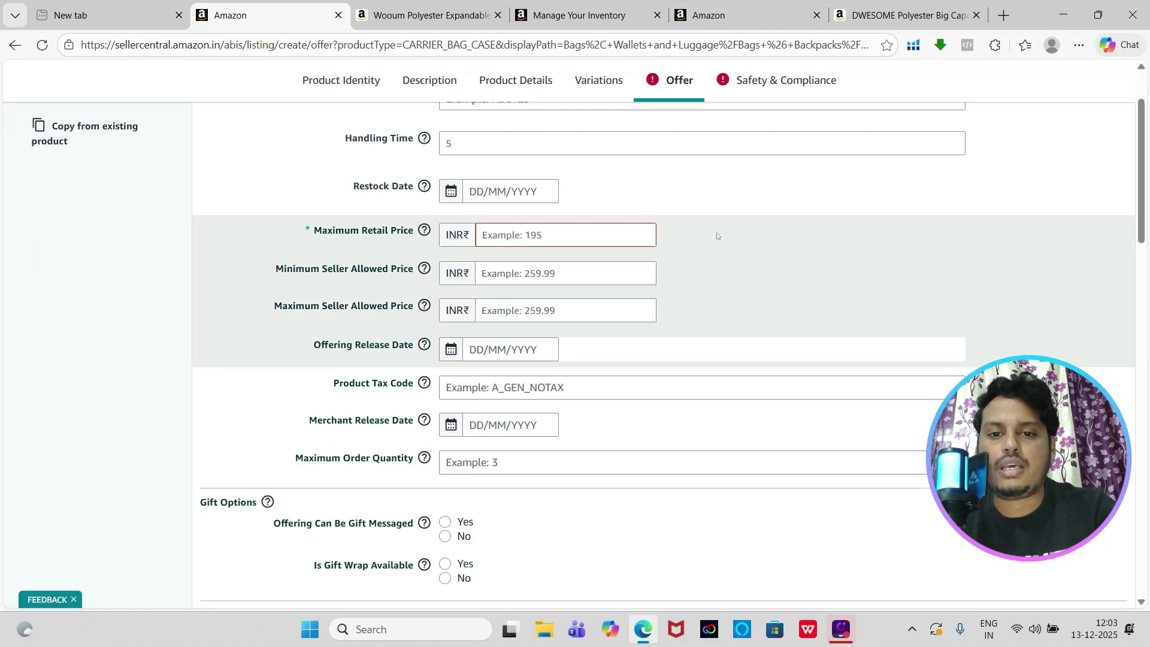
{"action": "scroll", "coordinate": [716, 234], "scroll_direction": "down", "scroll_amount": 2}
{"action": "scroll", "coordinate": [716, 235], "scroll_direction": "up", "scroll_amount": 1}
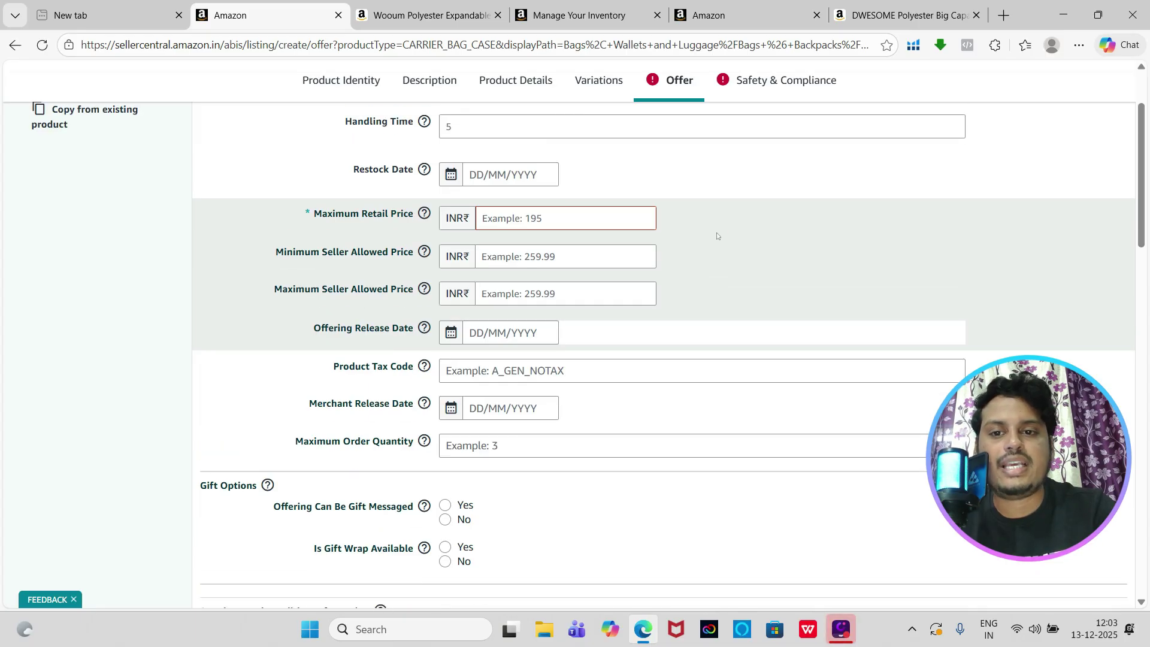
{"action": "left_click", "coordinate": [488, 214]}
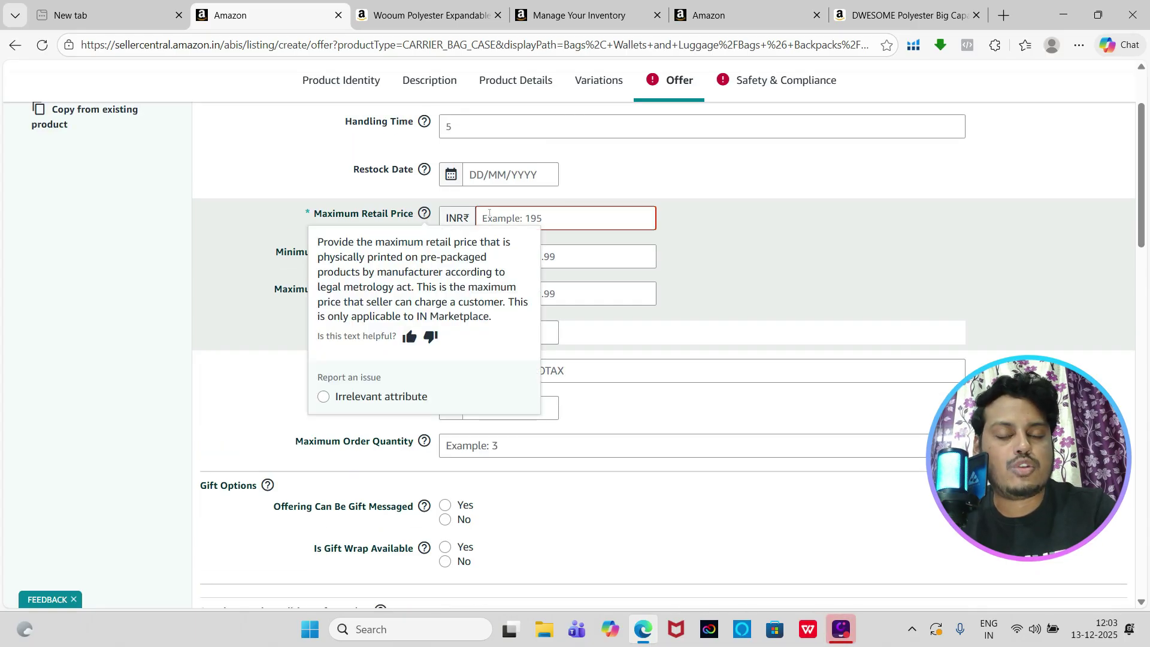
{"action": "scroll", "coordinate": [543, 215], "scroll_direction": "up", "scroll_amount": 1}
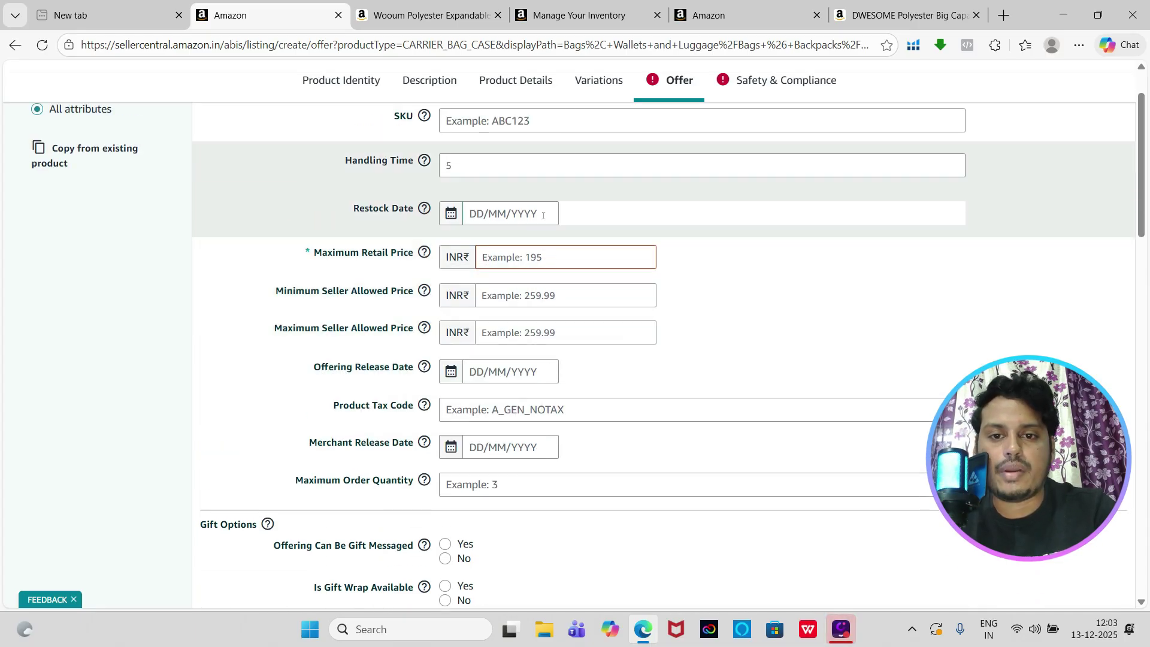
{"action": "scroll", "coordinate": [544, 215], "scroll_direction": "up", "scroll_amount": 2}
{"action": "scroll", "coordinate": [543, 215], "scroll_direction": "down", "scroll_amount": 3}
{"action": "scroll", "coordinate": [544, 216], "scroll_direction": "up", "scroll_amount": 1}
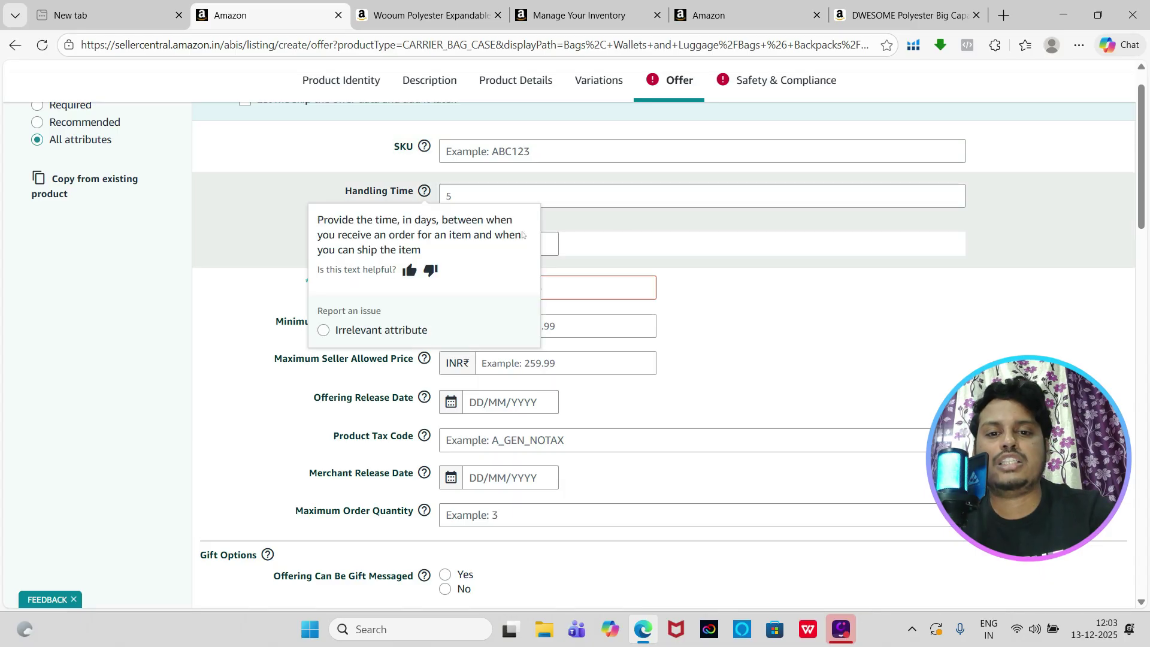
{"action": "scroll", "coordinate": [667, 270], "scroll_direction": "down", "scroll_amount": 1}
{"action": "left_click", "coordinate": [610, 213]}
{"action": "type", "text": "1499"}
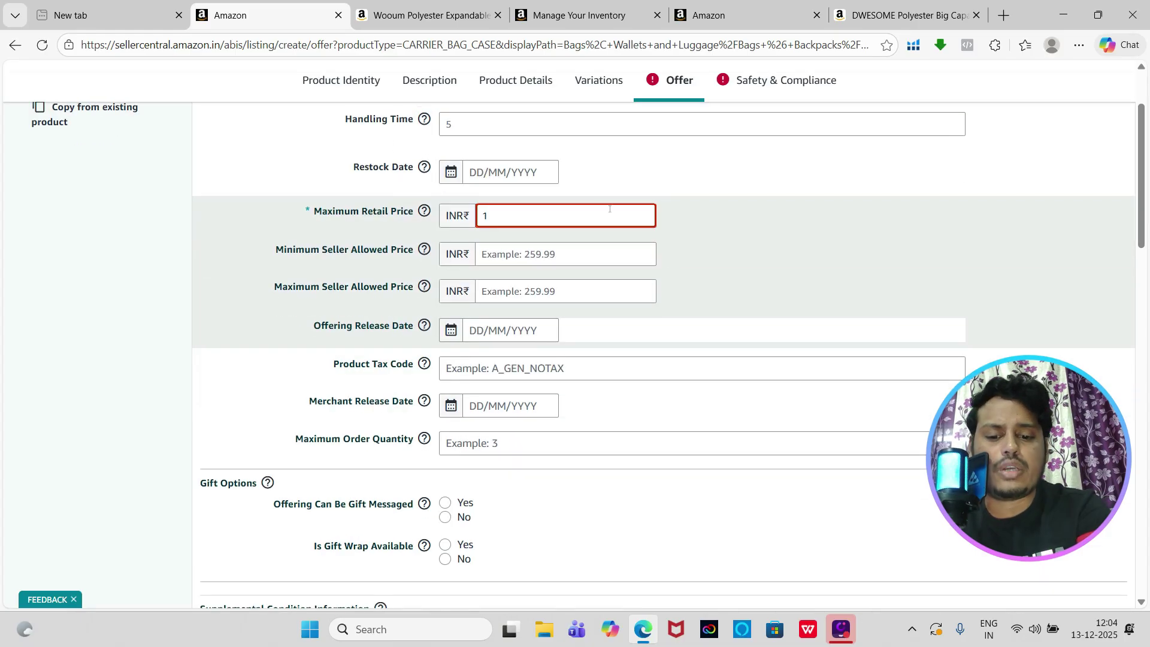
{"action": "left_click", "coordinate": [716, 244]}
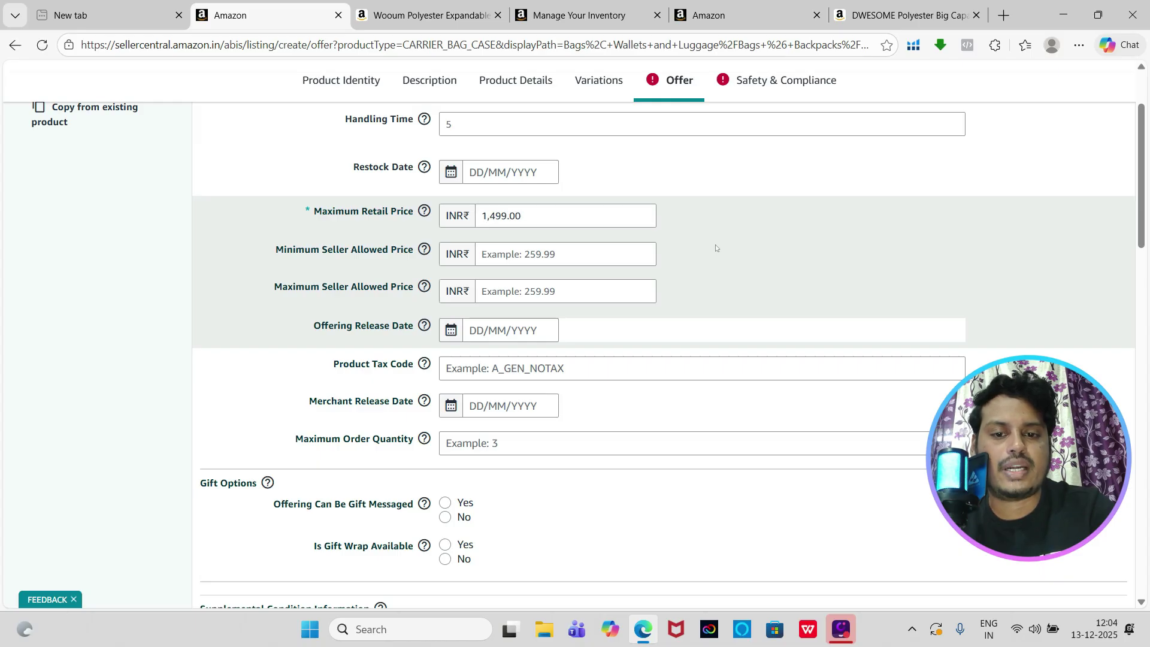
Close the tax code chart image and set the offer's Product Tax Code to A_GEN_REDUCED
{"action": "scroll", "coordinate": [715, 245], "scroll_direction": "down", "scroll_amount": 1}
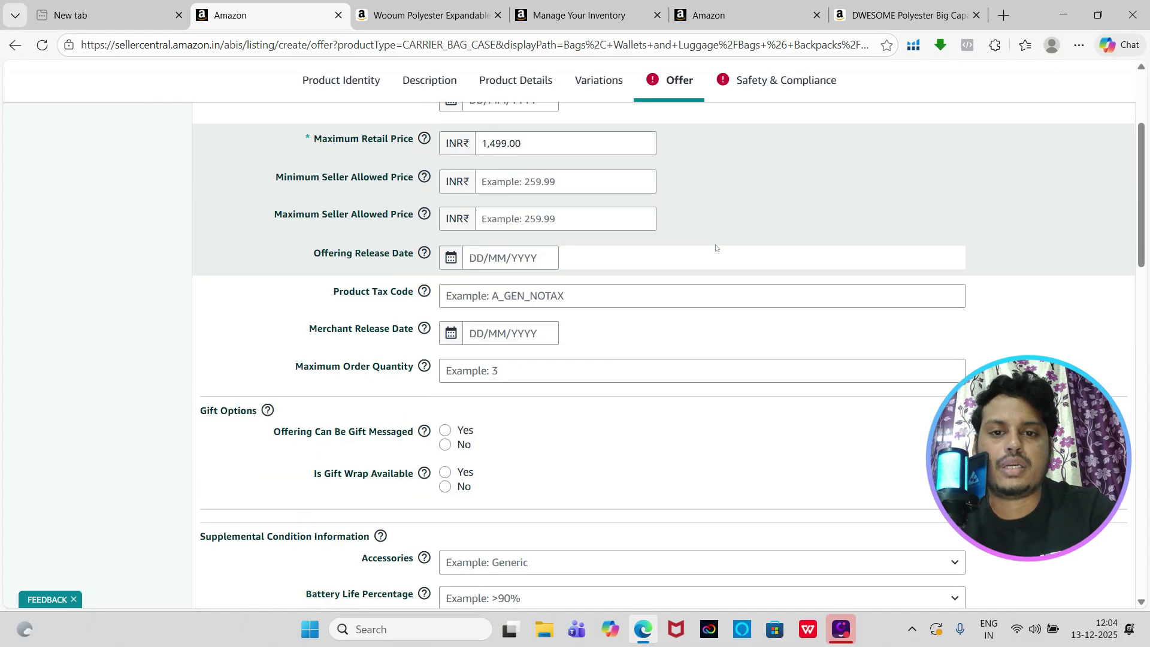
{"action": "scroll", "coordinate": [526, 149], "scroll_direction": "down", "scroll_amount": 1}
{"action": "left_click", "coordinate": [526, 150]}
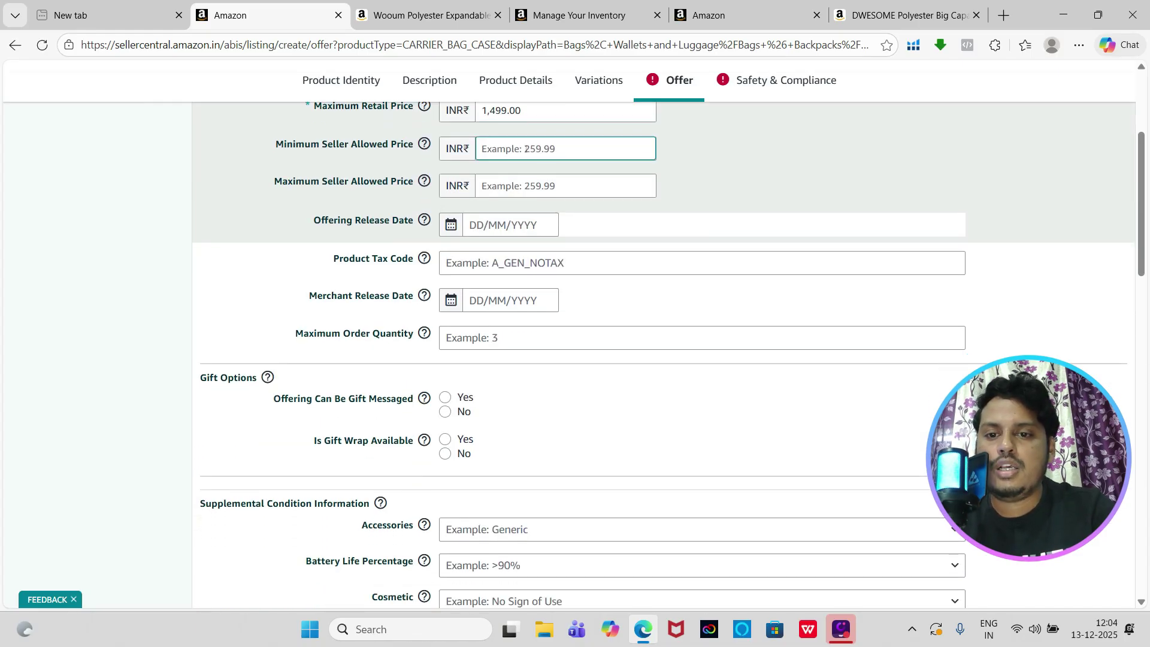
{"action": "scroll", "coordinate": [526, 149], "scroll_direction": "down", "scroll_amount": 1}
{"action": "left_click", "coordinate": [537, 189]}
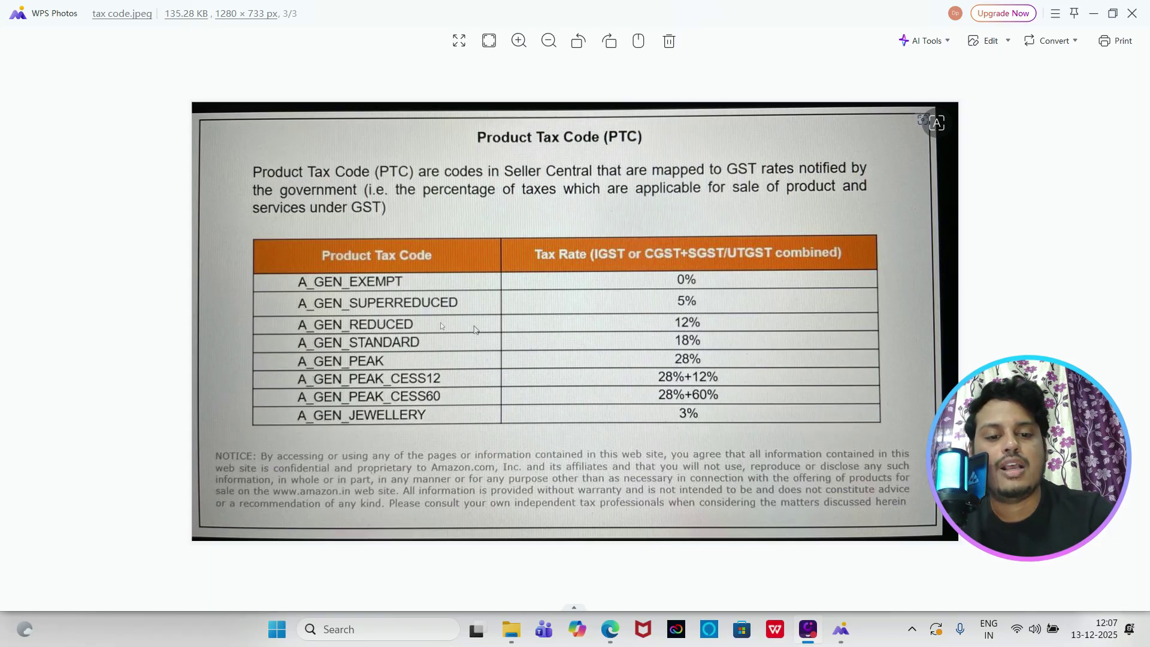
{"action": "key", "text": "alt+F4"}
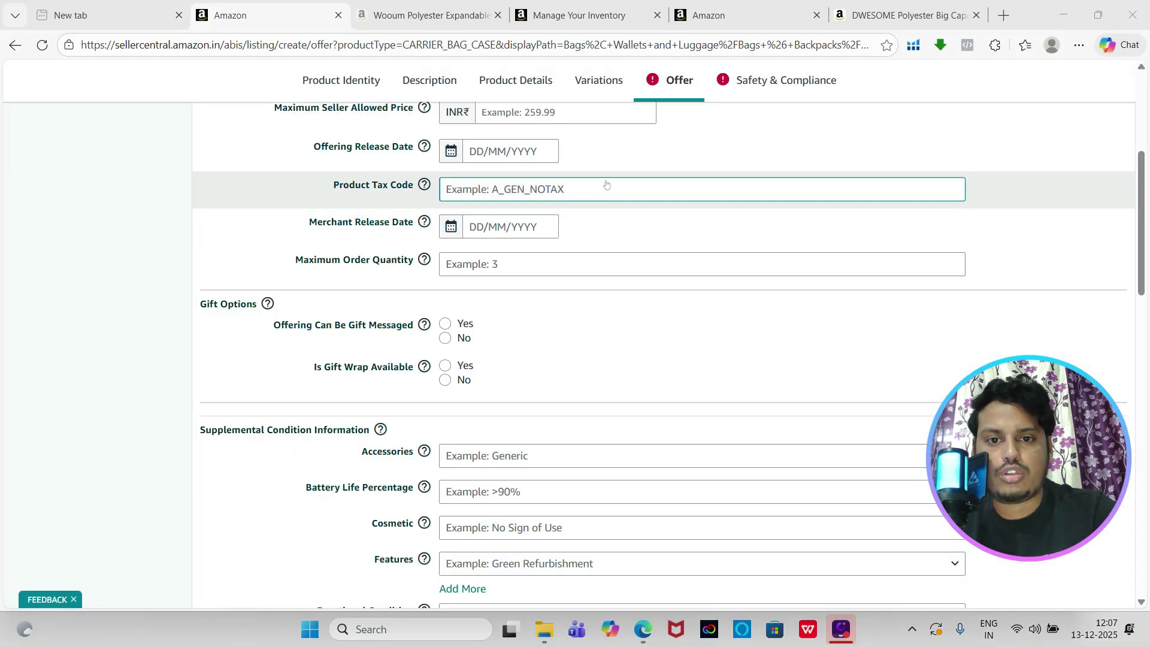
{"action": "left_click", "coordinate": [607, 185]}
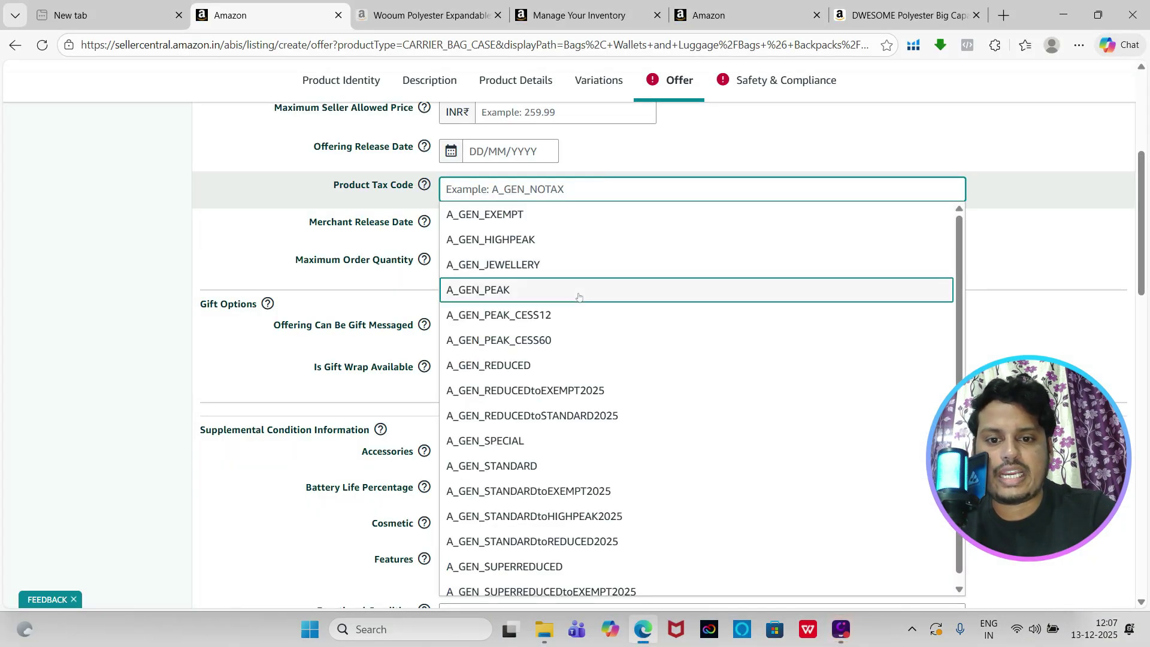
{"action": "left_click", "coordinate": [552, 372]}
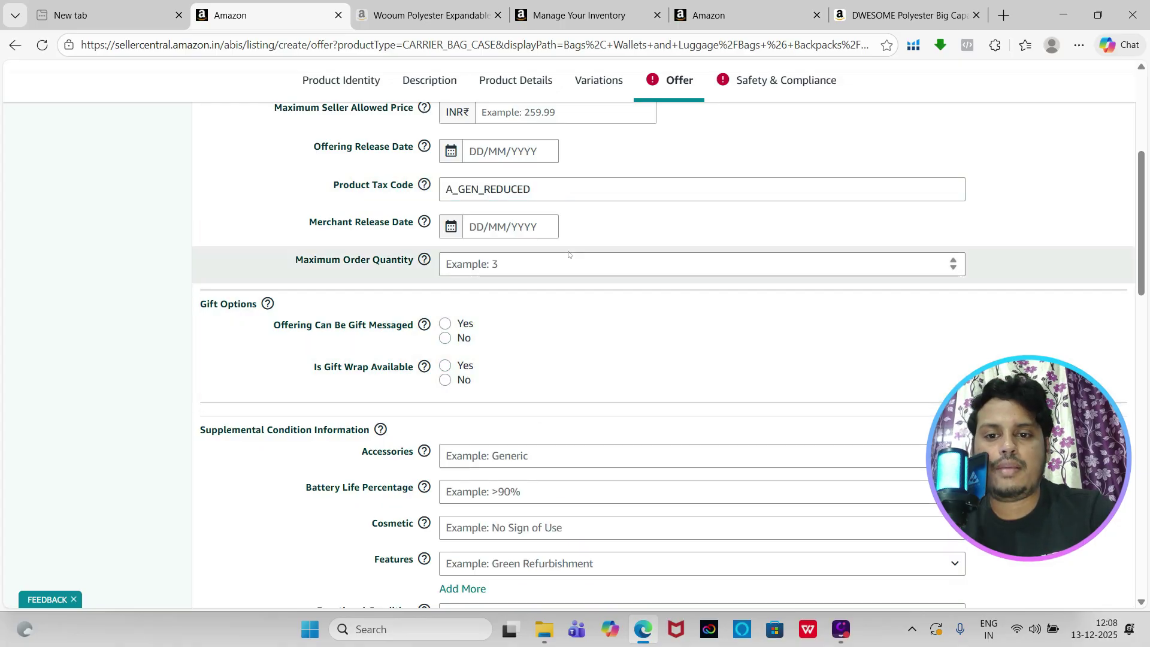
Set the offer's Maximum Order Quantity to 2
{"action": "scroll", "coordinate": [568, 254], "scroll_direction": "down", "scroll_amount": 1}
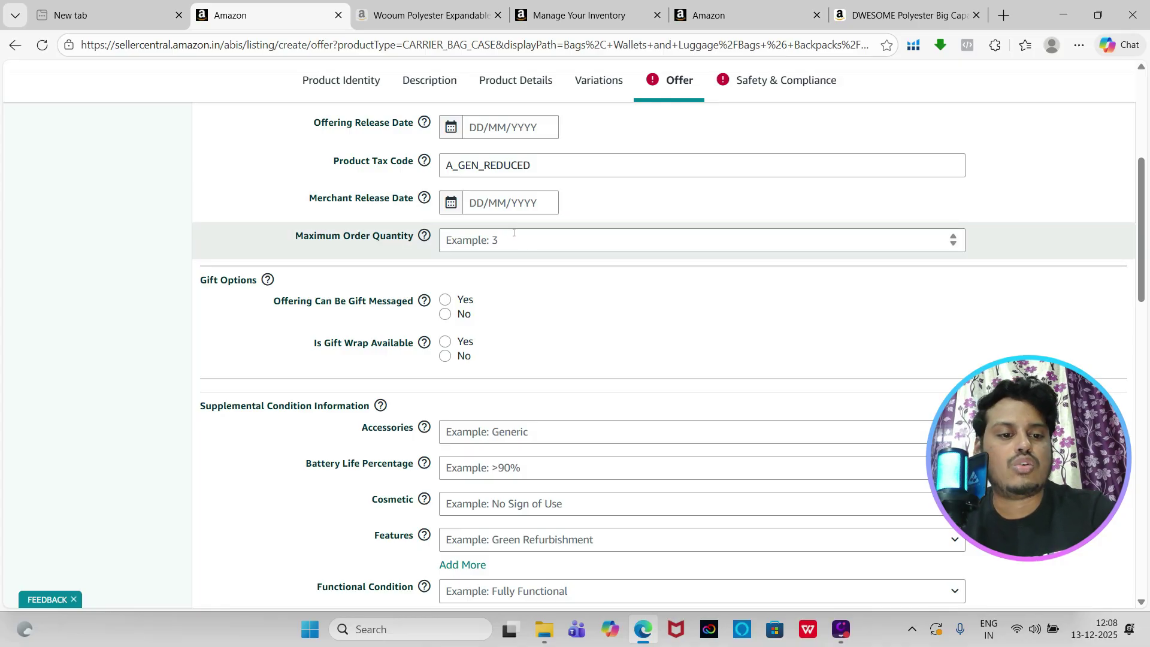
{"action": "left_click", "coordinate": [513, 233]}
{"action": "type", "text": "4"}
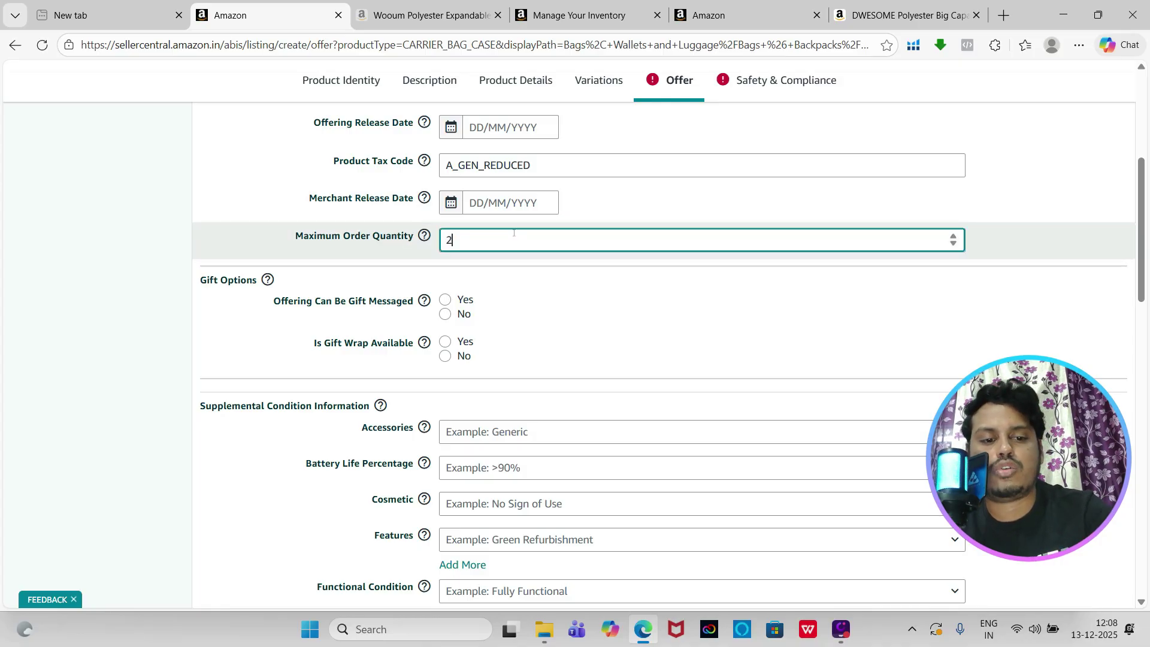
Set the Fulfillment Channel to Merchant Fulfilled, with the item shipped by Self Ship or Easy Ship
{"action": "scroll", "coordinate": [509, 264], "scroll_direction": "down", "scroll_amount": 3}
{"action": "scroll", "coordinate": [510, 265], "scroll_direction": "up", "scroll_amount": 1}
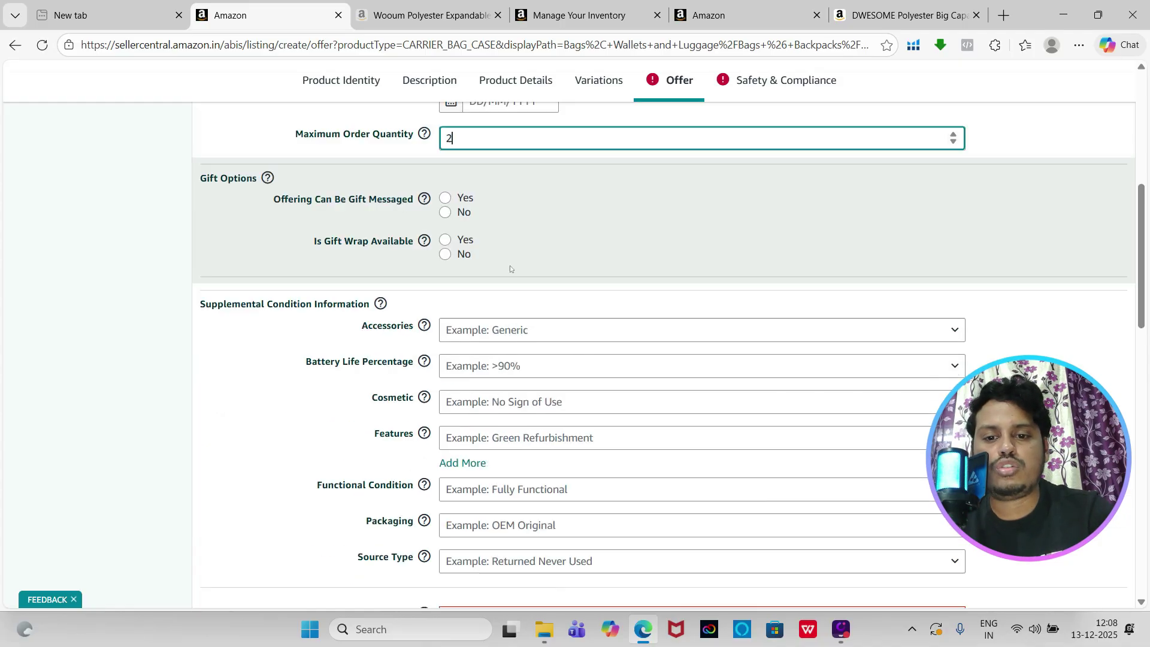
{"action": "scroll", "coordinate": [506, 275], "scroll_direction": "down", "scroll_amount": 2}
{"action": "scroll", "coordinate": [584, 377], "scroll_direction": "down", "scroll_amount": 1}
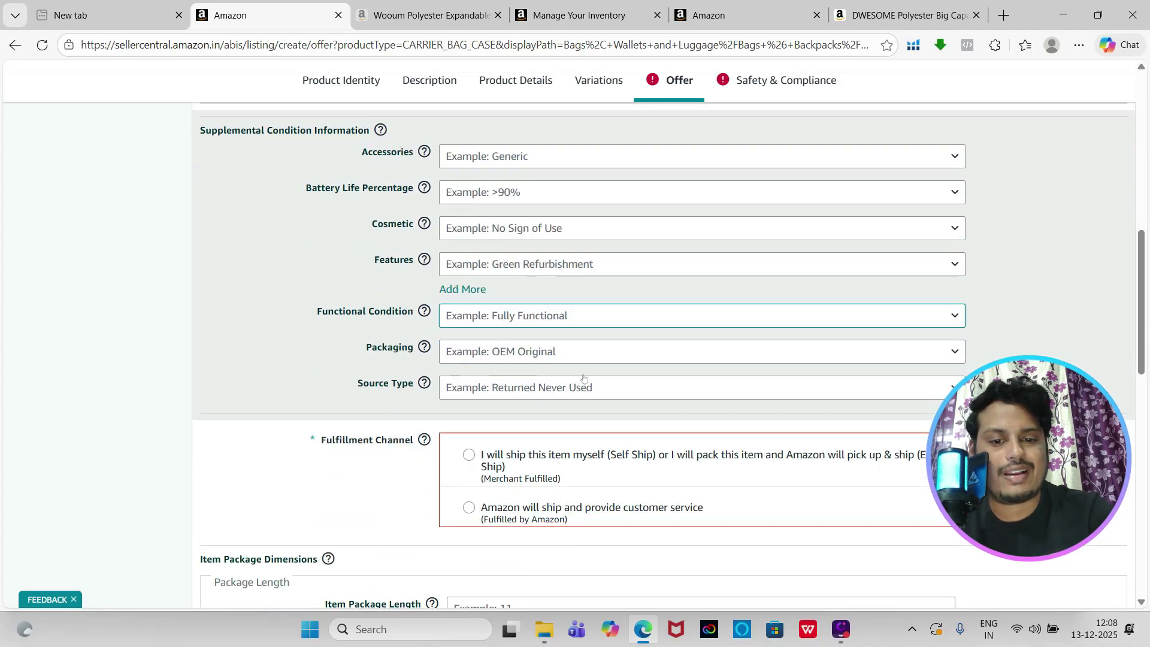
{"action": "scroll", "coordinate": [719, 254], "scroll_direction": "up", "scroll_amount": 1}
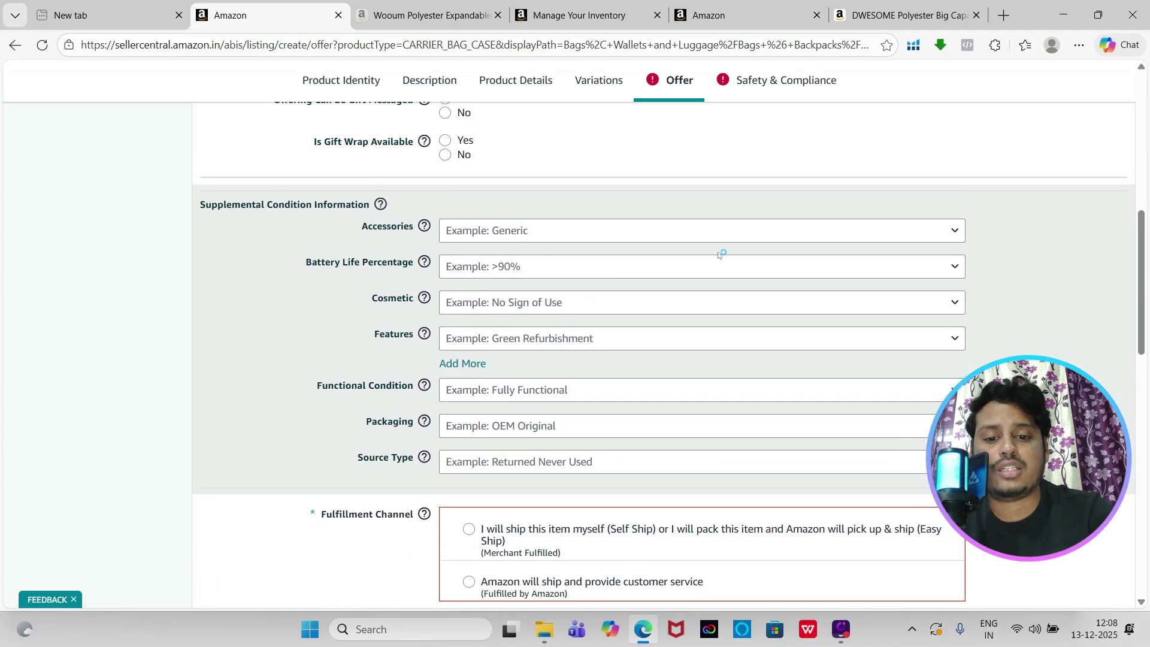
{"action": "scroll", "coordinate": [719, 257], "scroll_direction": "down", "scroll_amount": 4}
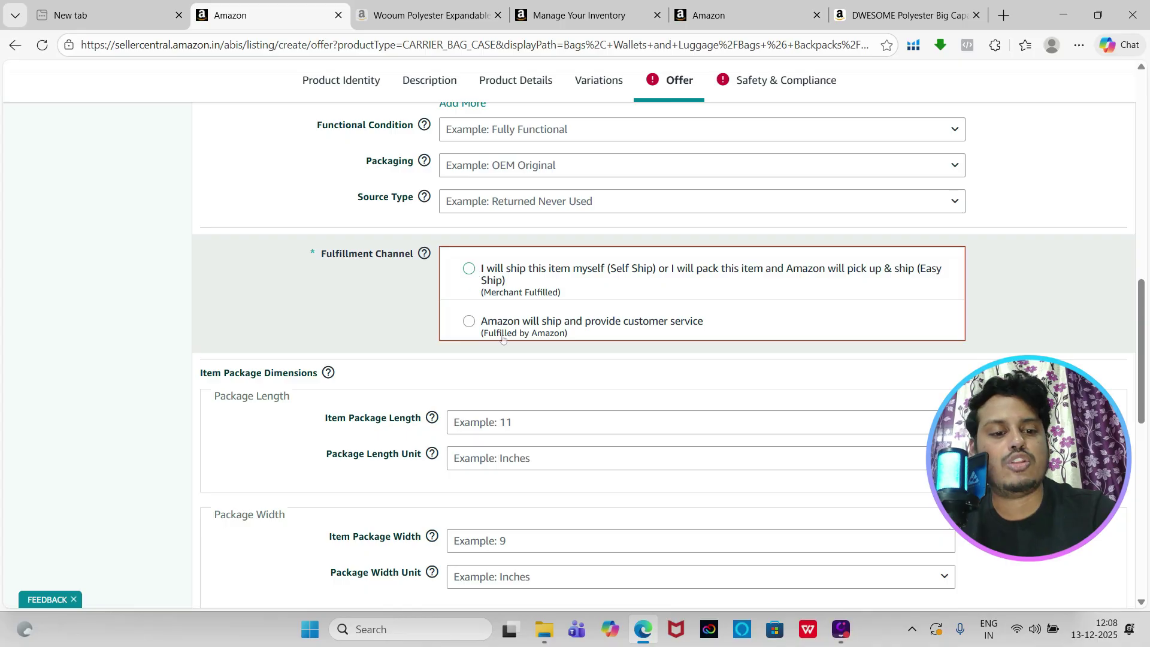
{"action": "left_click", "coordinate": [468, 268]}
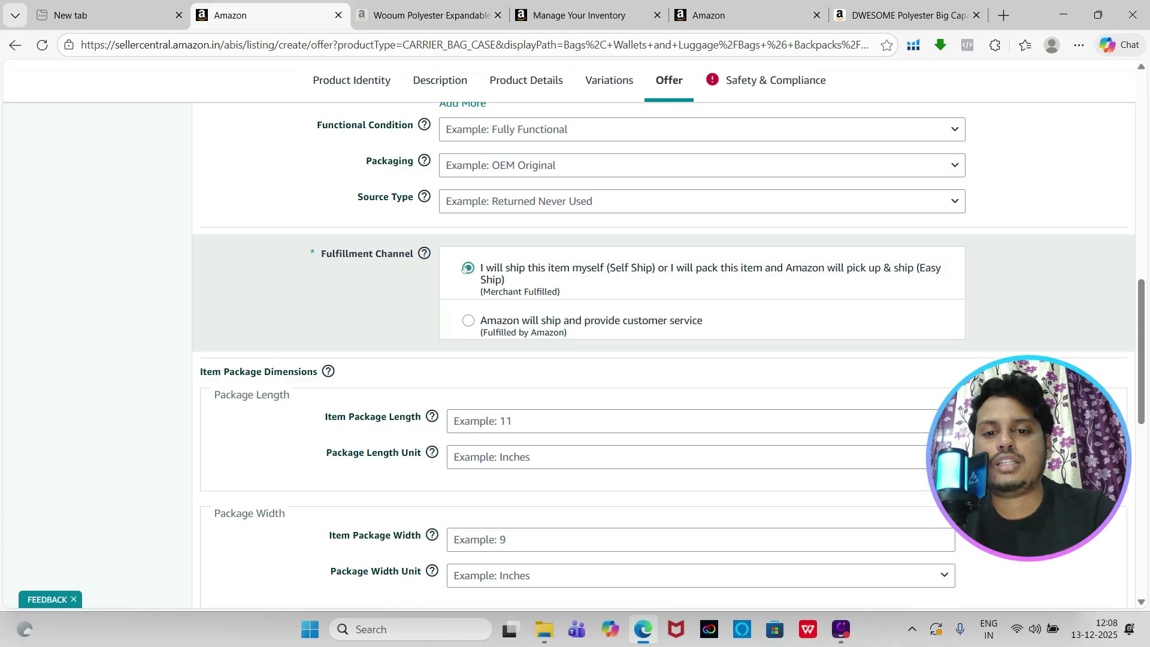
Set the item package dimensions to length 23, width 10 and height 5 centimetres, and the package weight to 250 grams
{"action": "scroll", "coordinate": [467, 279], "scroll_direction": "down", "scroll_amount": 4}
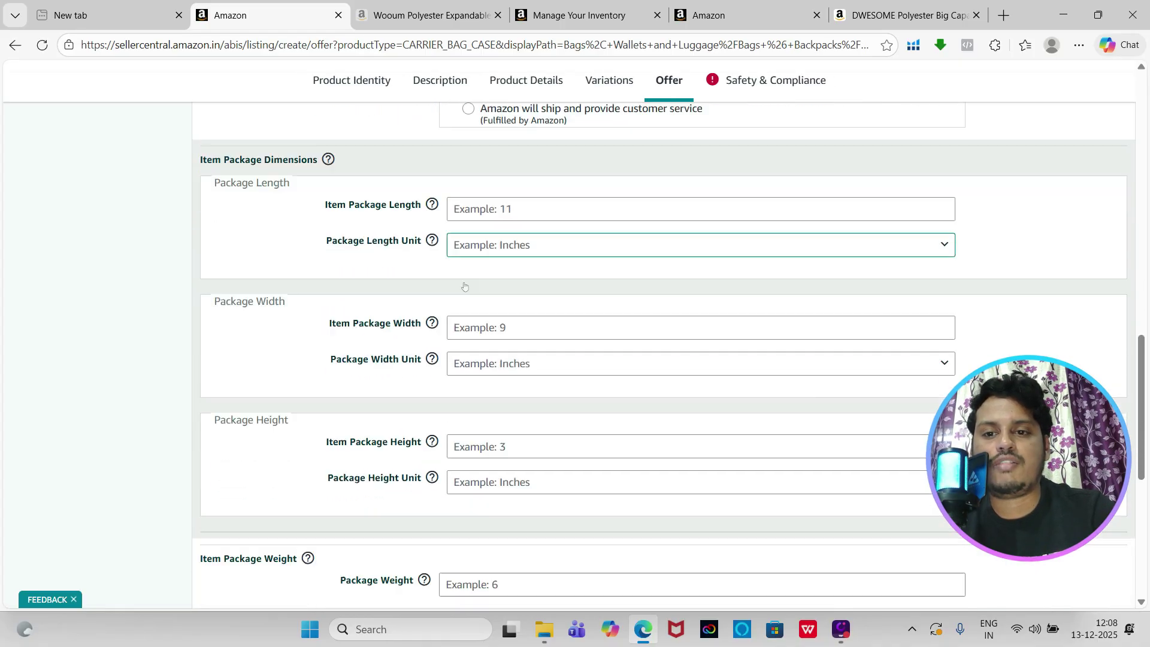
{"action": "scroll", "coordinate": [464, 286], "scroll_direction": "down", "scroll_amount": 3}
{"action": "scroll", "coordinate": [465, 286], "scroll_direction": "up", "scroll_amount": 1}
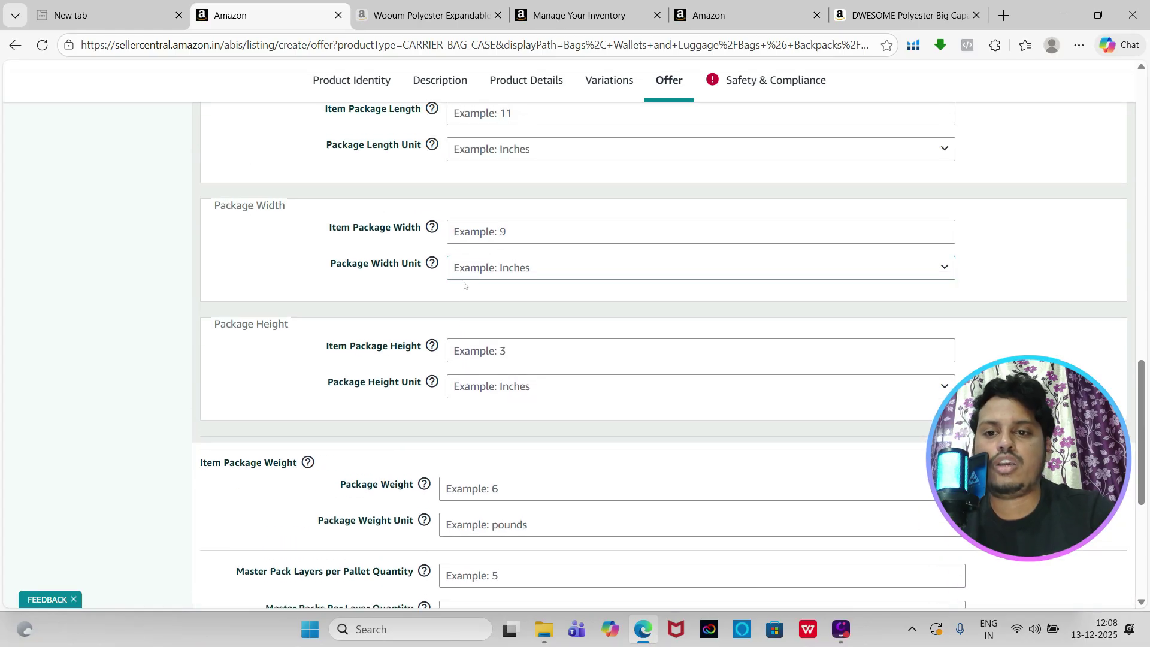
{"action": "scroll", "coordinate": [464, 287], "scroll_direction": "up", "scroll_amount": 1}
{"action": "mouse_move", "coordinate": [328, 143]}
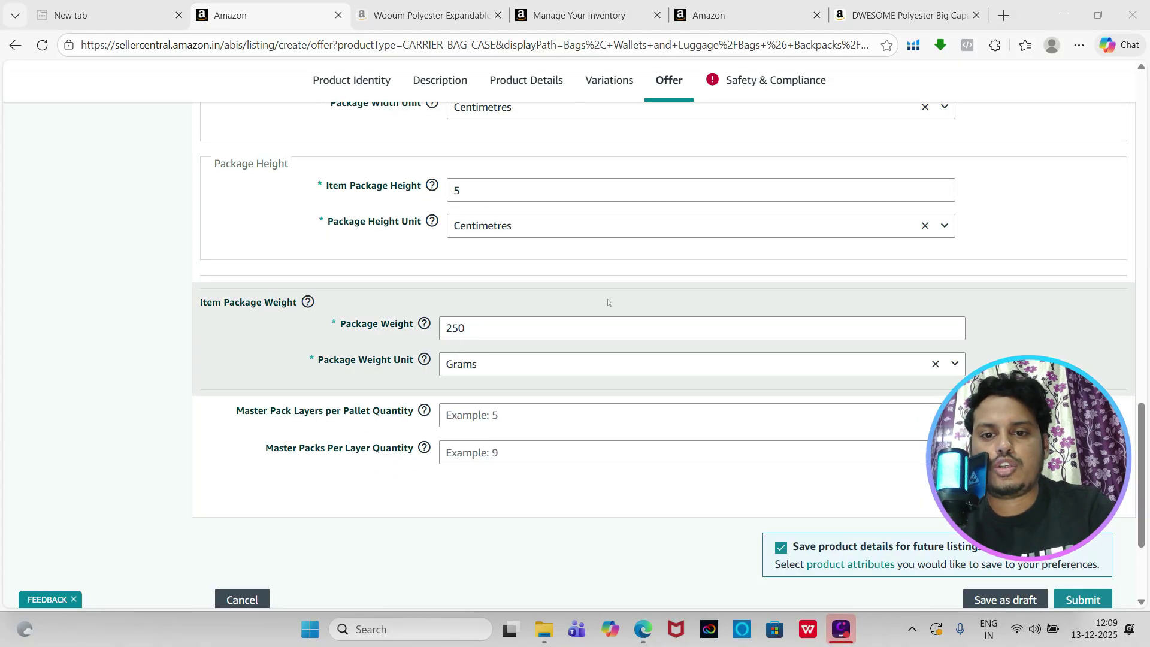
{"action": "scroll", "coordinate": [605, 304], "scroll_direction": "up", "scroll_amount": 4}
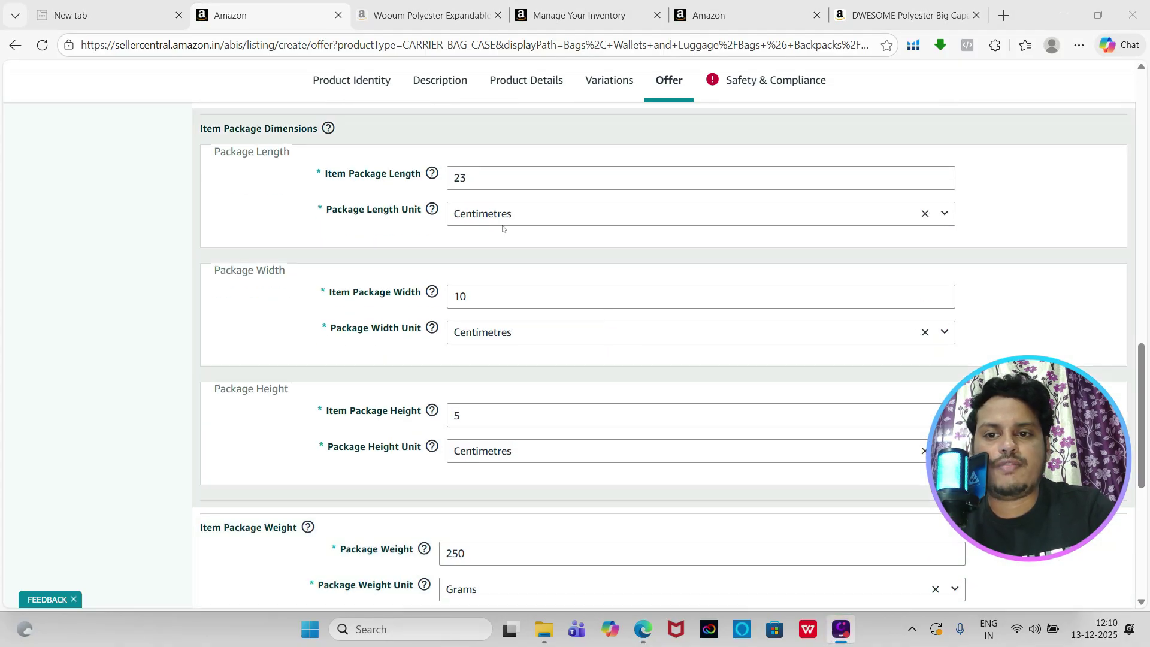
{"action": "scroll", "coordinate": [537, 217], "scroll_direction": "down", "scroll_amount": 2}
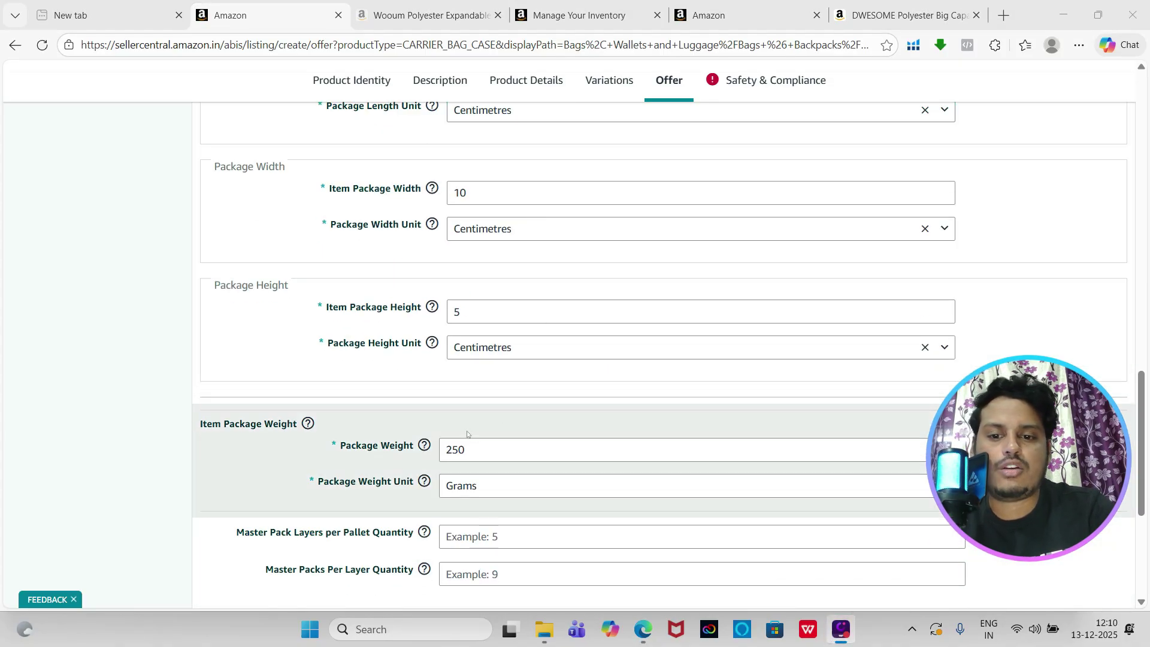
{"action": "scroll", "coordinate": [487, 462], "scroll_direction": "up", "scroll_amount": 2}
{"action": "scroll", "coordinate": [487, 462], "scroll_direction": "up", "scroll_amount": 1}
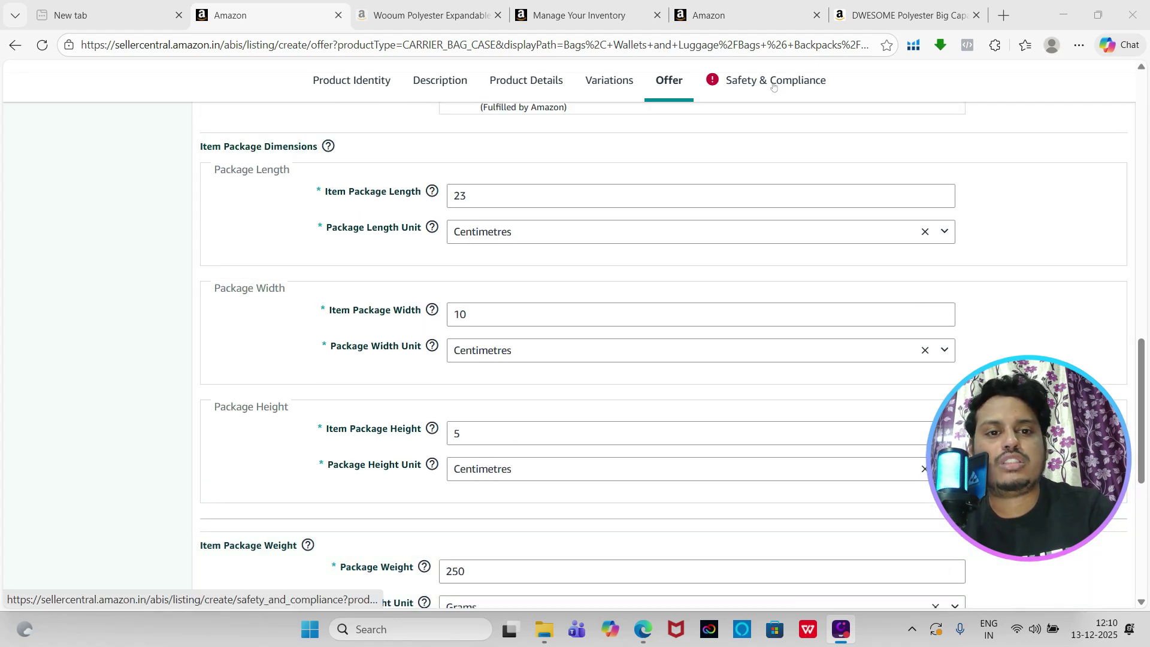
Open the Safety & Compliance section and set the Country/Region of Origin to China
{"action": "left_click", "coordinate": [774, 86]}
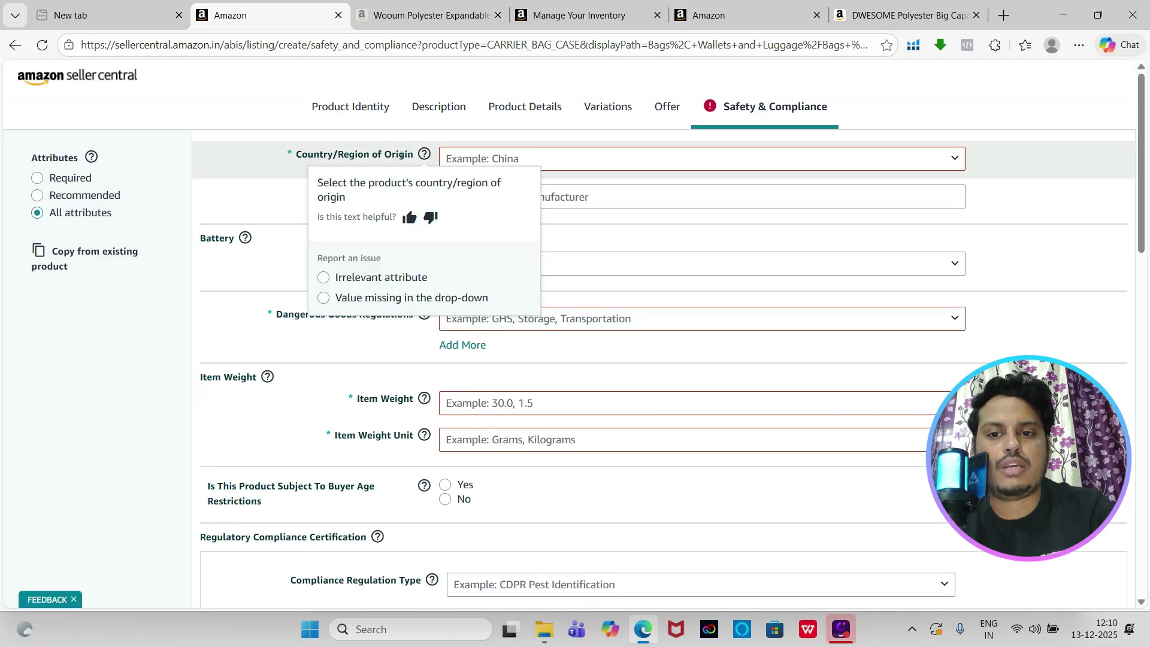
{"action": "mouse_move", "coordinate": [423, 156]}
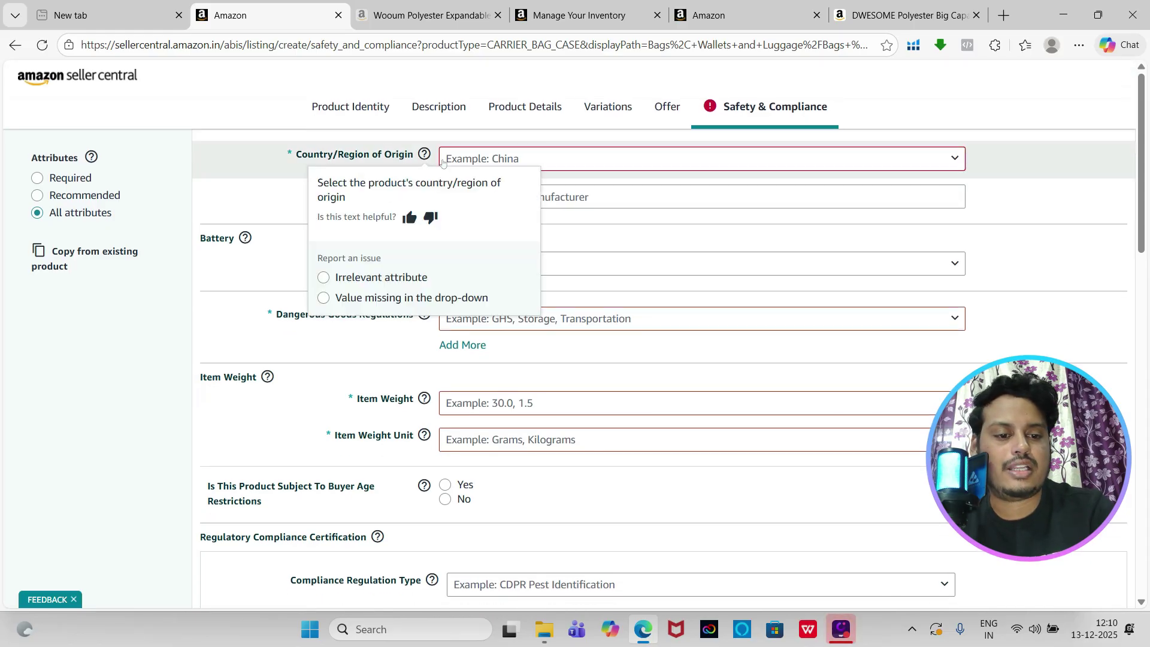
{"action": "left_click", "coordinate": [525, 165]}
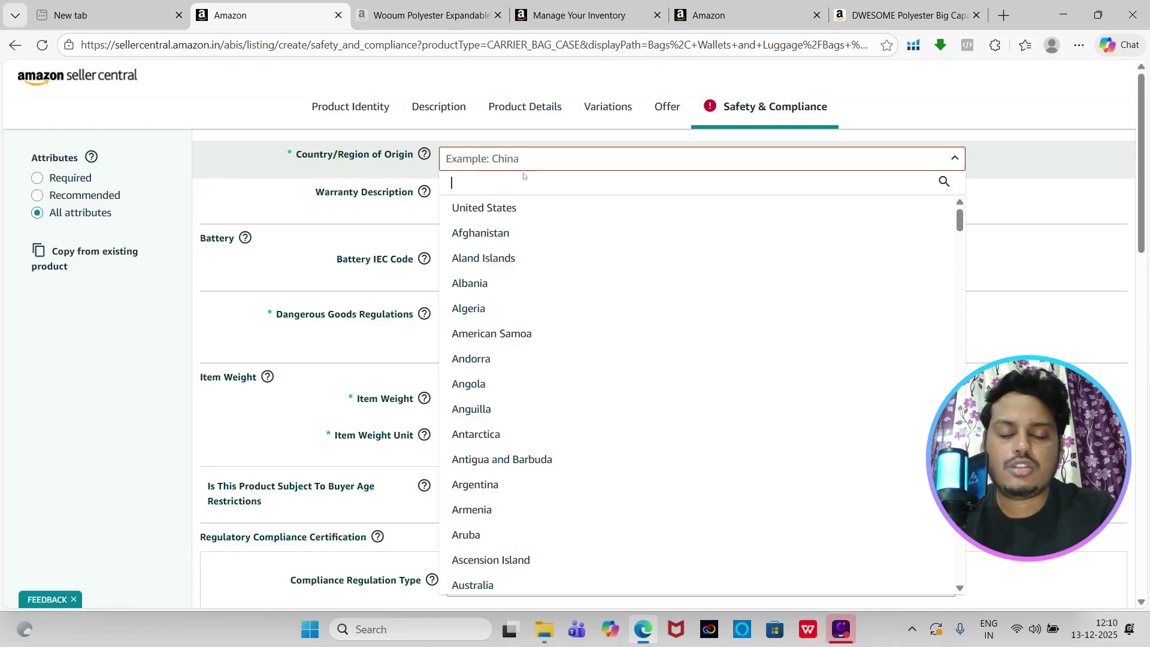
{"action": "type", "text": "chin"}
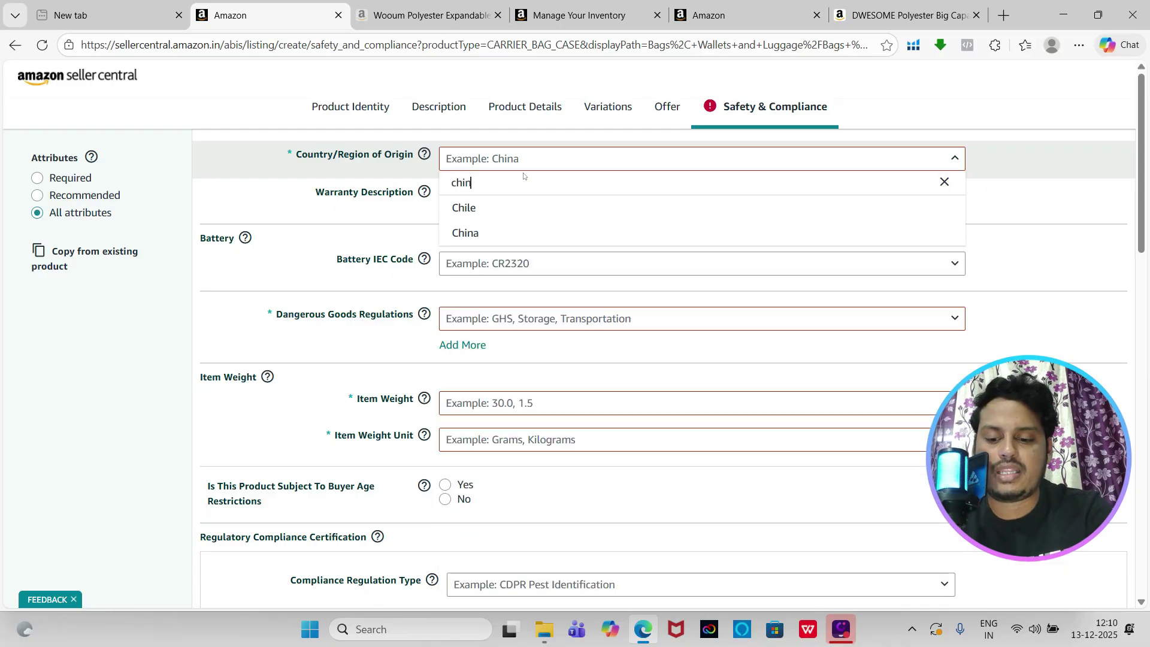
{"action": "type", "text": "a"}
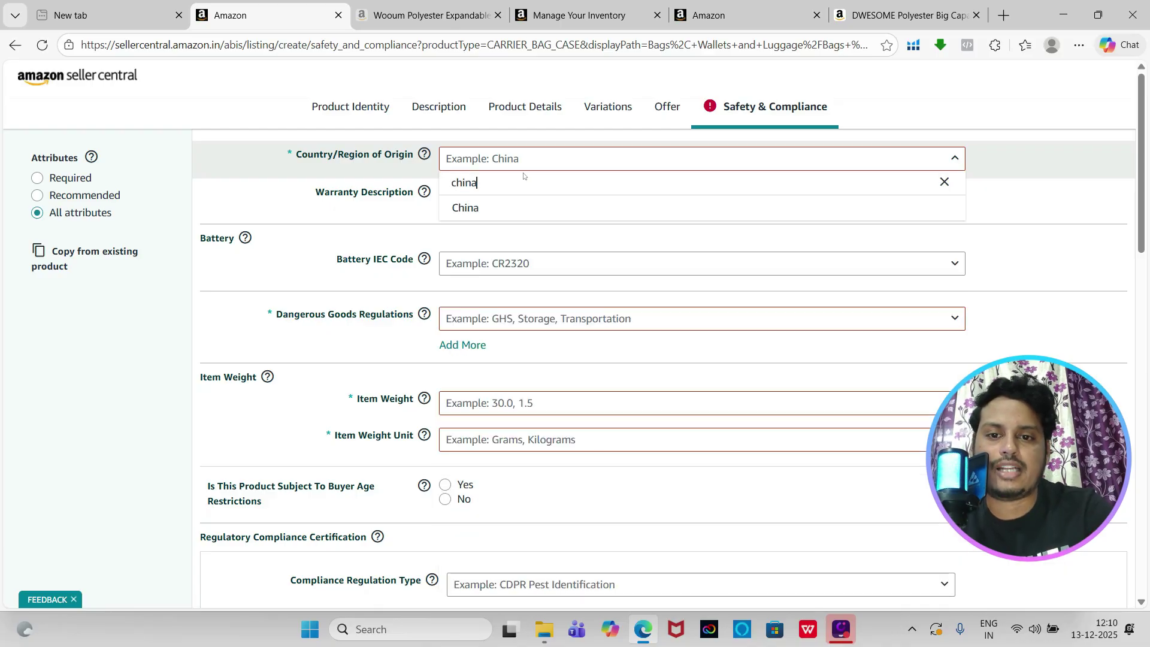
{"action": "left_click", "coordinate": [498, 205]}
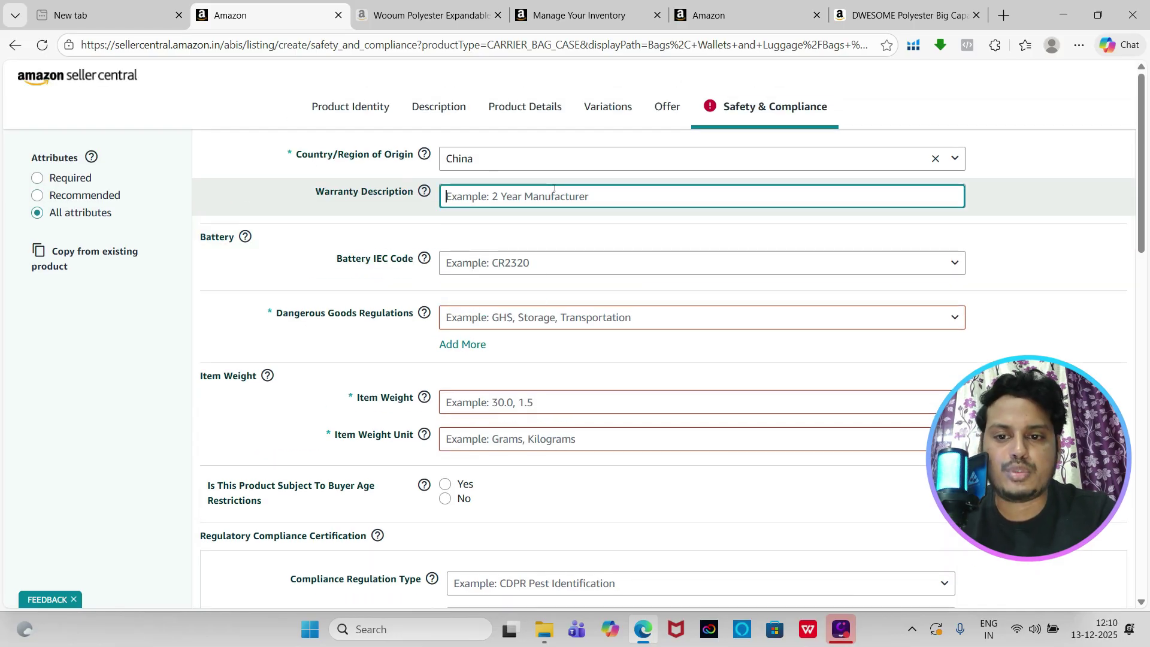
Set the Dangerous Goods Regulations to Not Applicable
{"action": "scroll", "coordinate": [553, 189], "scroll_direction": "down", "scroll_amount": 2}
{"action": "mouse_move", "coordinate": [429, 172]}
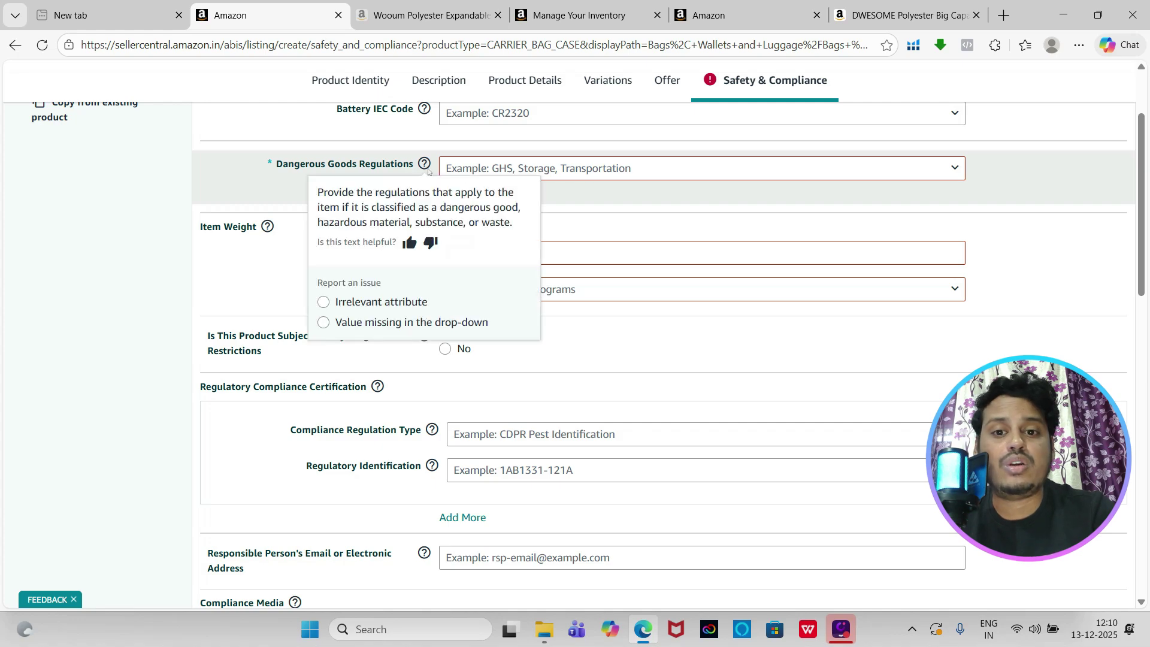
{"action": "left_click", "coordinate": [527, 173]}
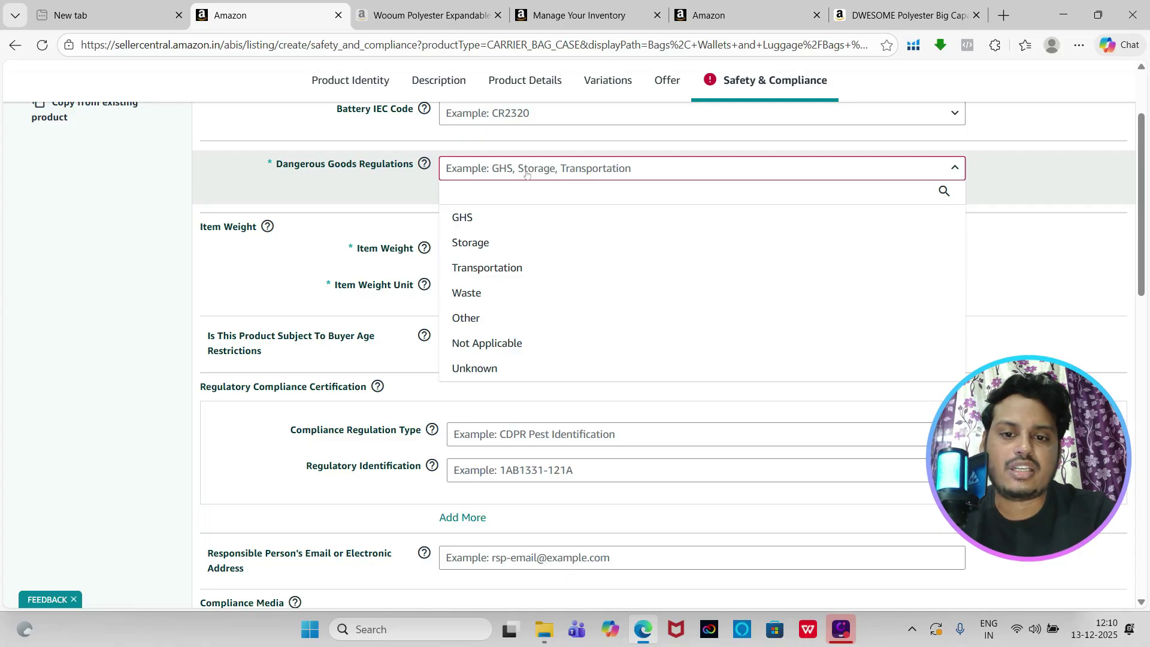
{"action": "left_click", "coordinate": [488, 344]}
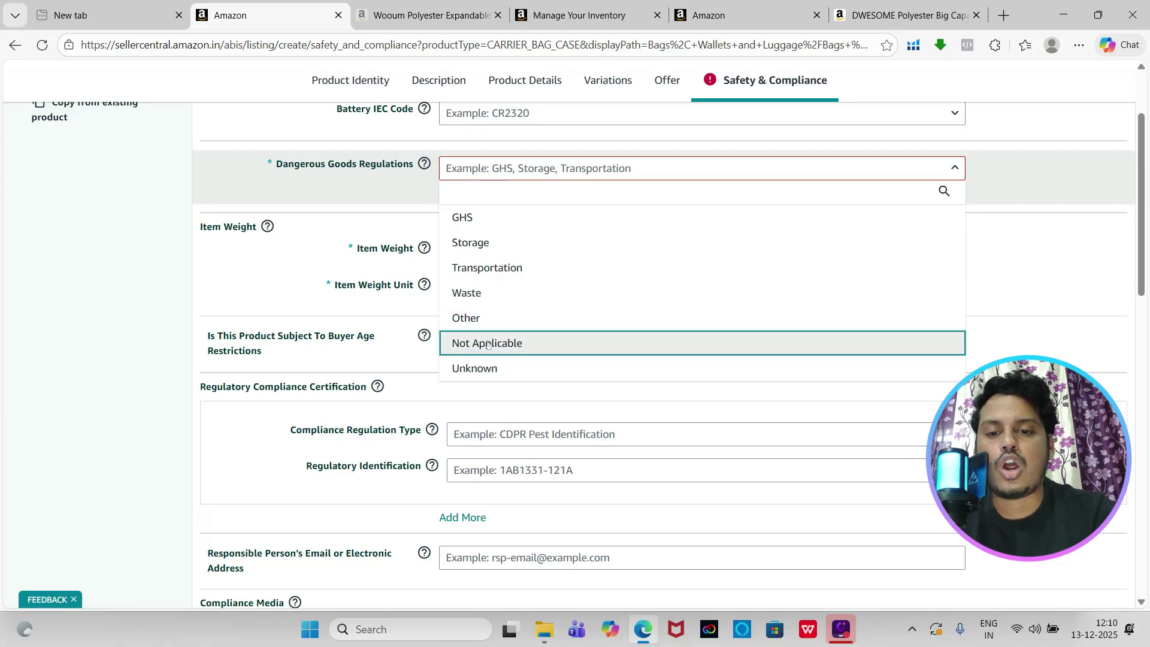
{"action": "left_click", "coordinate": [489, 343]}
Set the Item Weight to 250 with Grams as the unit in the compliance details
{"action": "scroll", "coordinate": [579, 261], "scroll_direction": "down", "scroll_amount": 1}
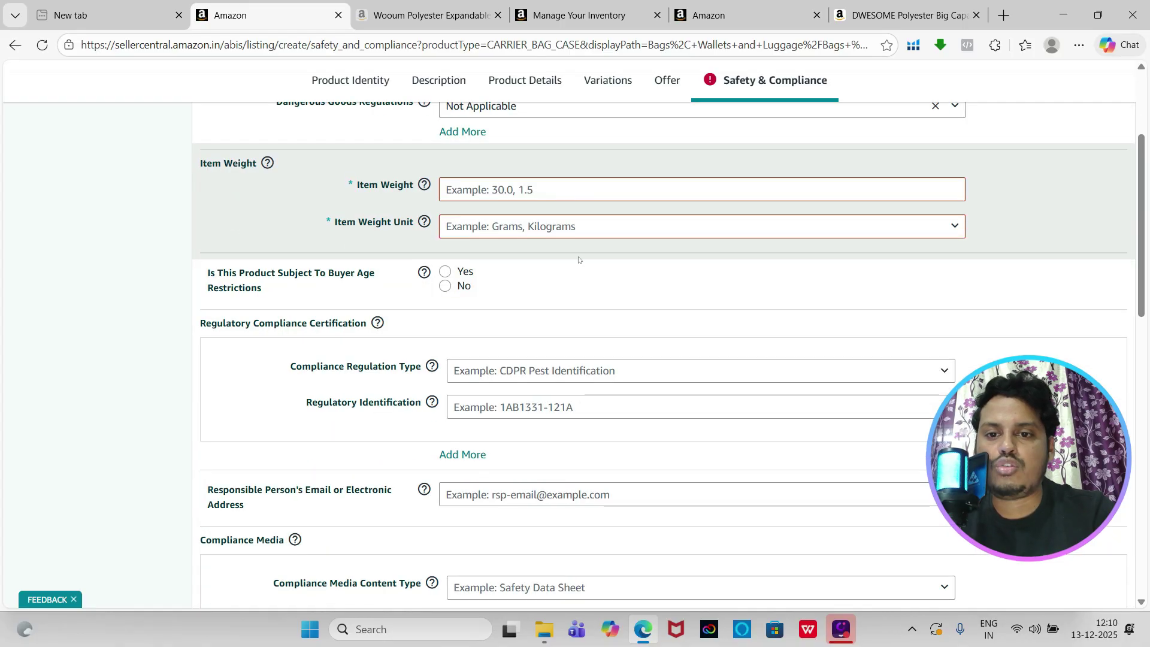
{"action": "left_click", "coordinate": [497, 190]}
{"action": "type", "text": "250"}
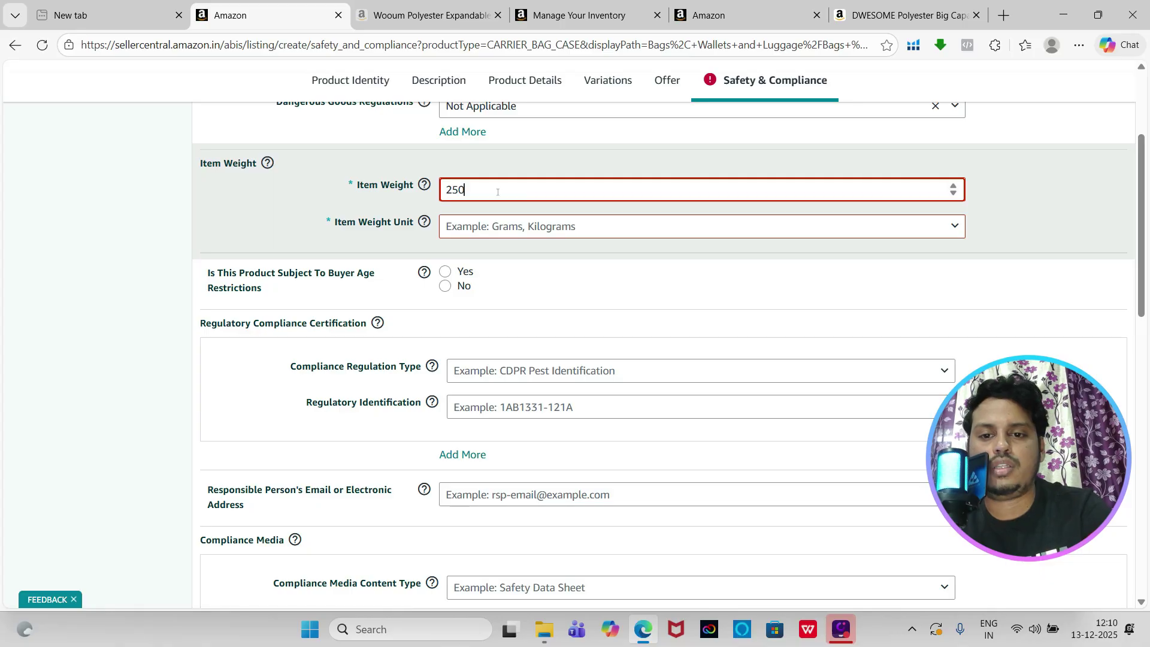
{"action": "key", "text": "Tab"}
{"action": "scroll", "coordinate": [533, 233], "scroll_direction": "down", "scroll_amount": 1}
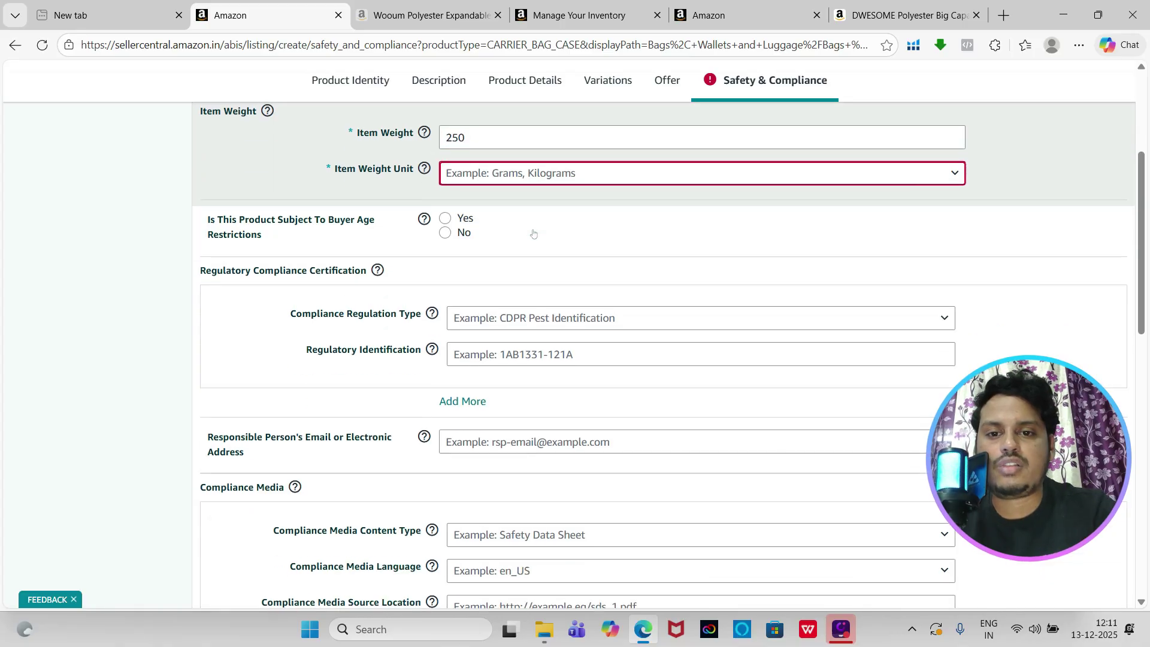
{"action": "left_click", "coordinate": [527, 176]}
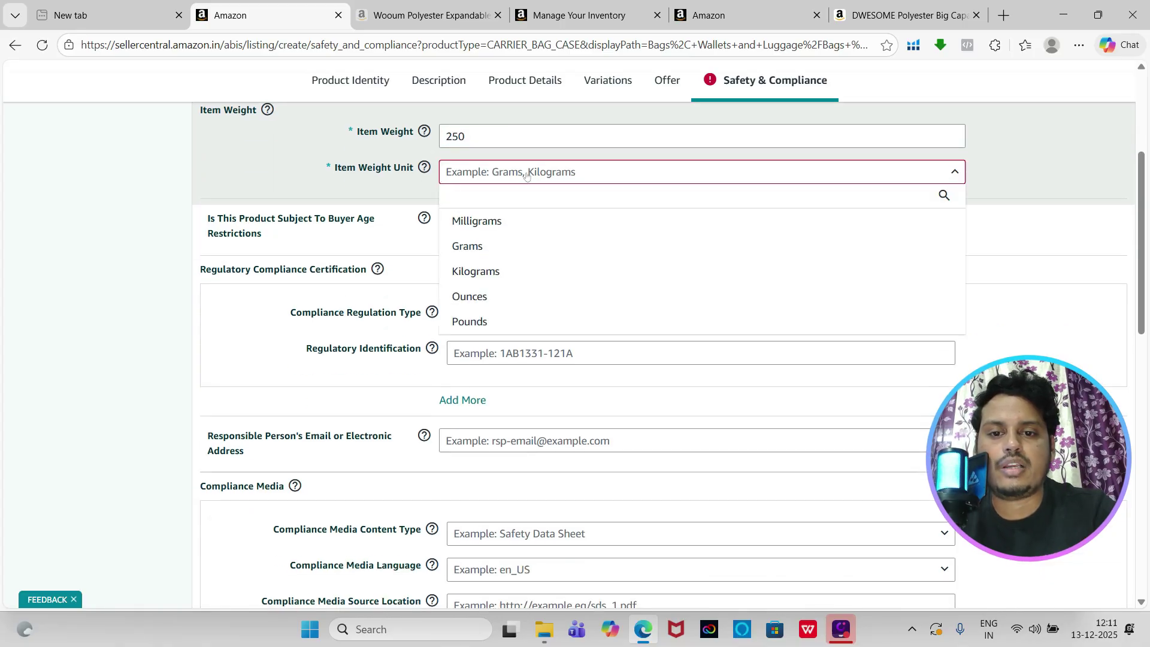
{"action": "left_click", "coordinate": [506, 245]}
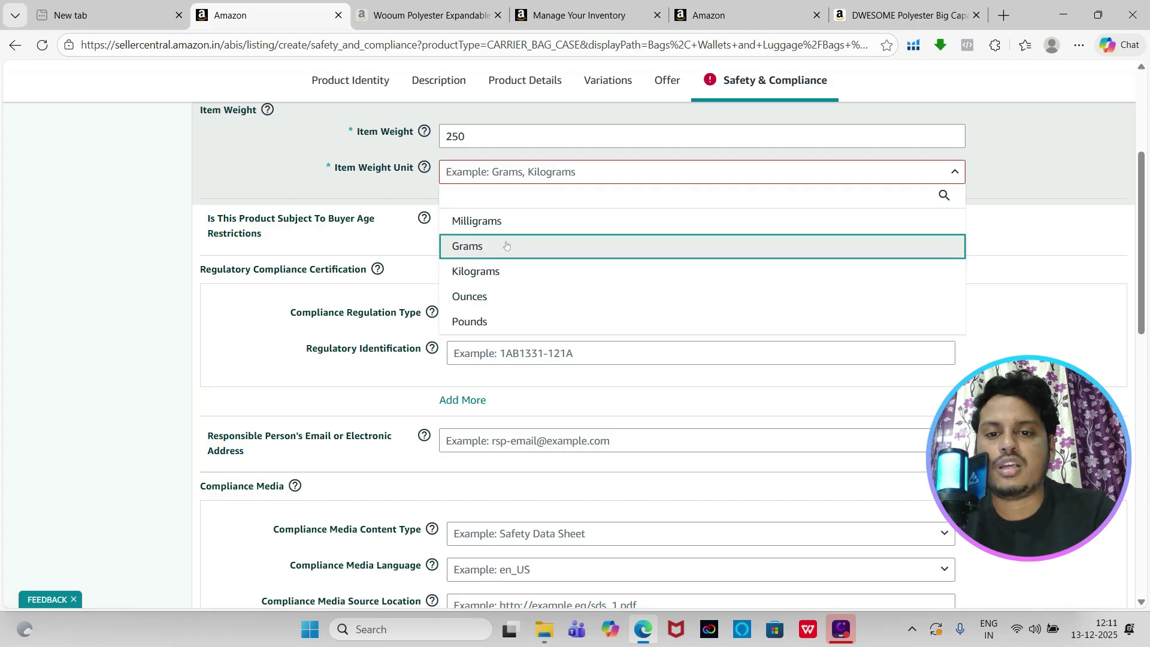
Review the Safety & Compliance fields, checking the required entries and the remaining optional attributes
{"action": "scroll", "coordinate": [603, 228], "scroll_direction": "down", "scroll_amount": 6}
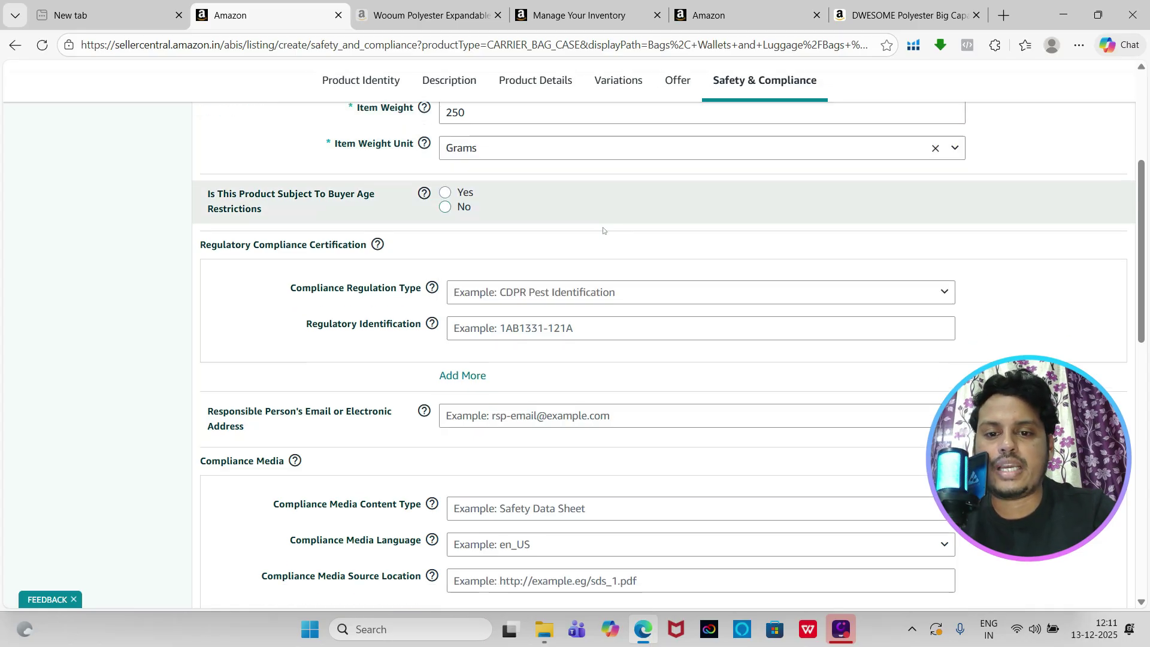
{"action": "scroll", "coordinate": [603, 230], "scroll_direction": "down", "scroll_amount": 5}
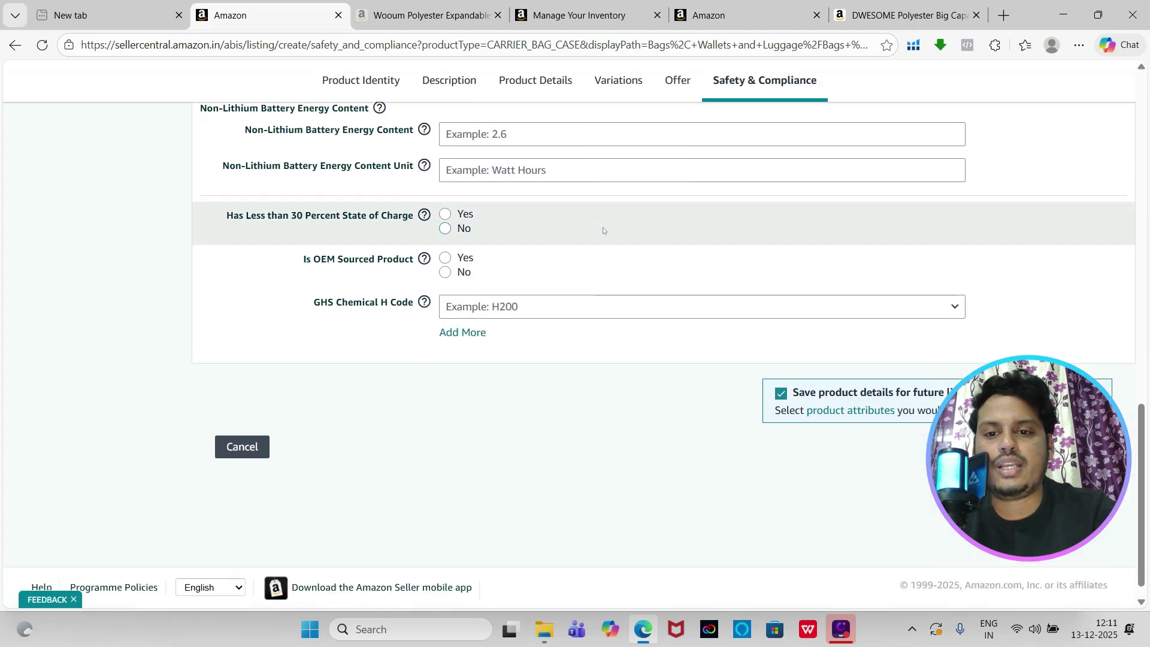
{"action": "scroll", "coordinate": [603, 230], "scroll_direction": "up", "scroll_amount": 15}
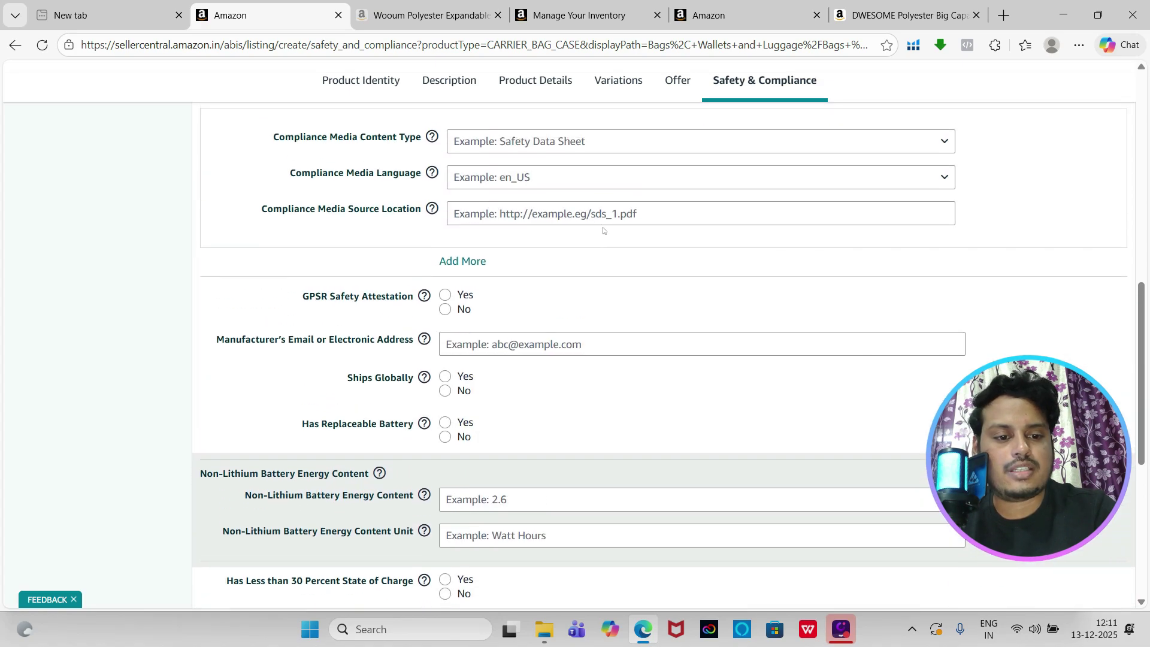
{"action": "scroll", "coordinate": [604, 231], "scroll_direction": "down", "scroll_amount": 1}
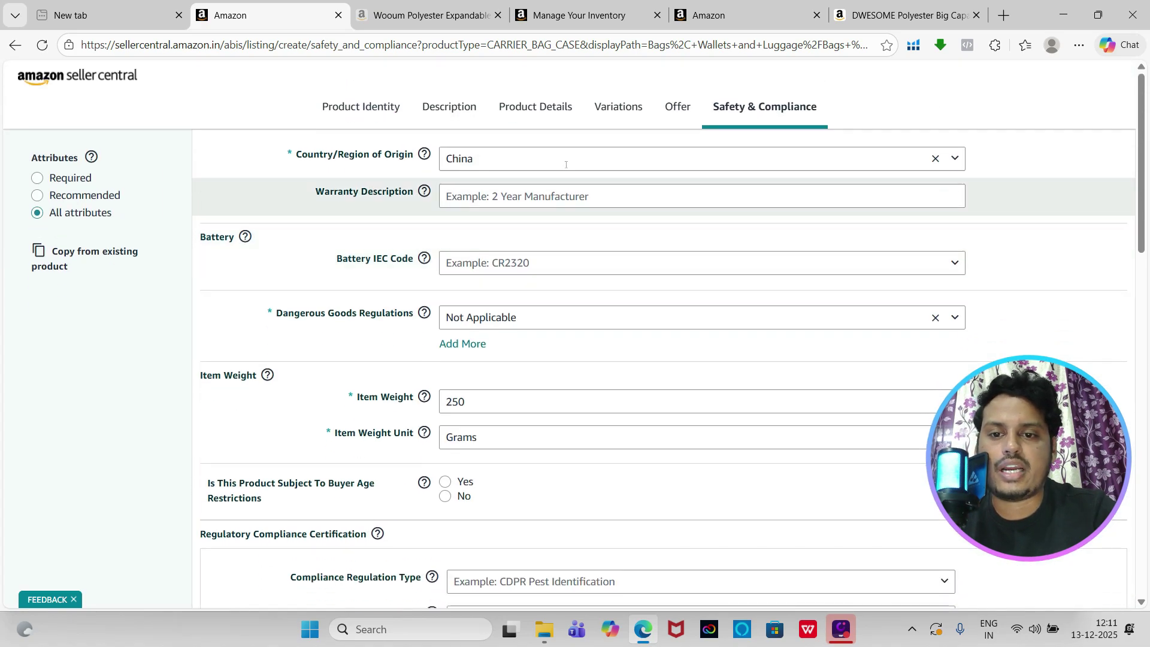
{"action": "scroll", "coordinate": [593, 158], "scroll_direction": "down", "scroll_amount": 2}
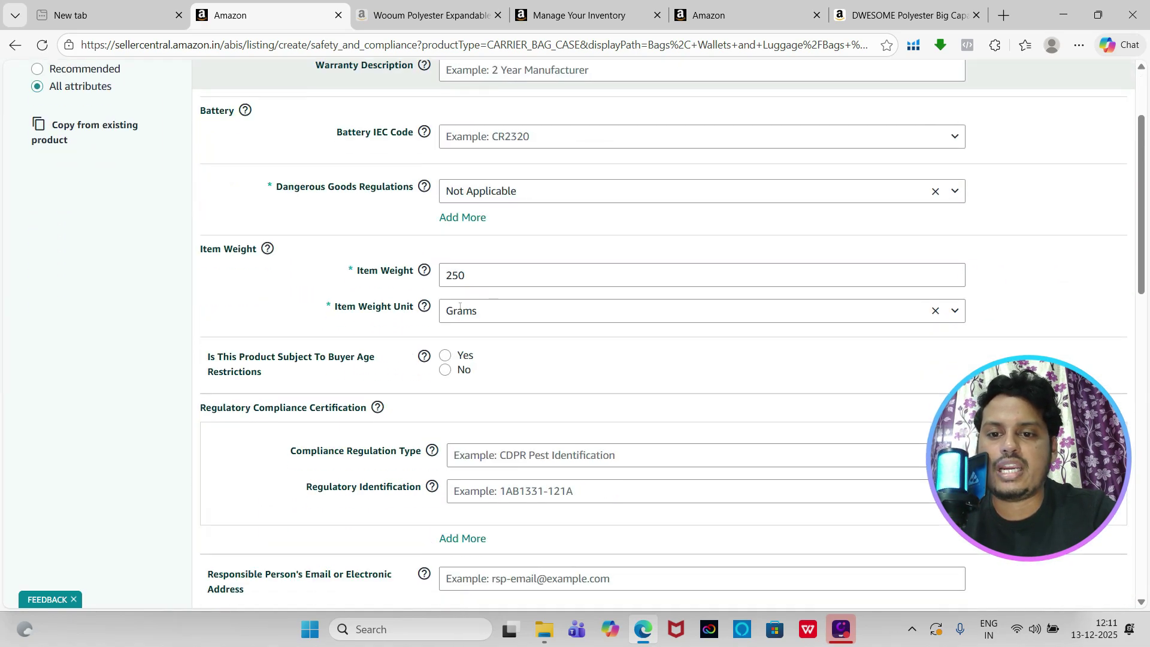
{"action": "scroll", "coordinate": [505, 304], "scroll_direction": "up", "scroll_amount": 1}
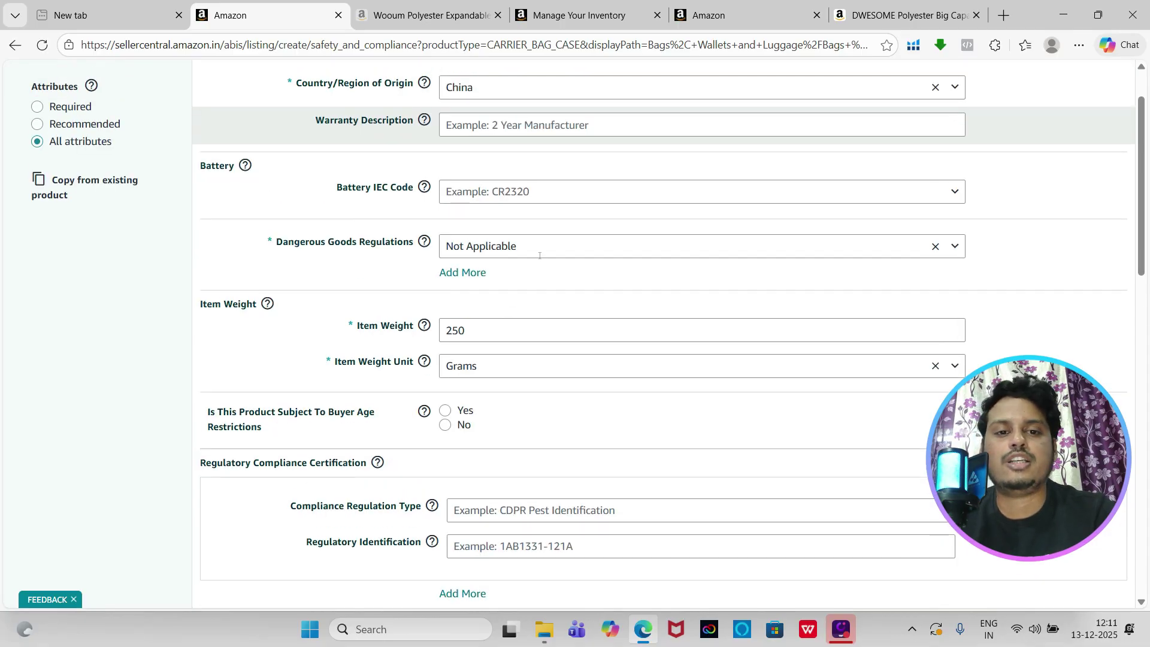
{"action": "scroll", "coordinate": [592, 213], "scroll_direction": "up", "scroll_amount": 2}
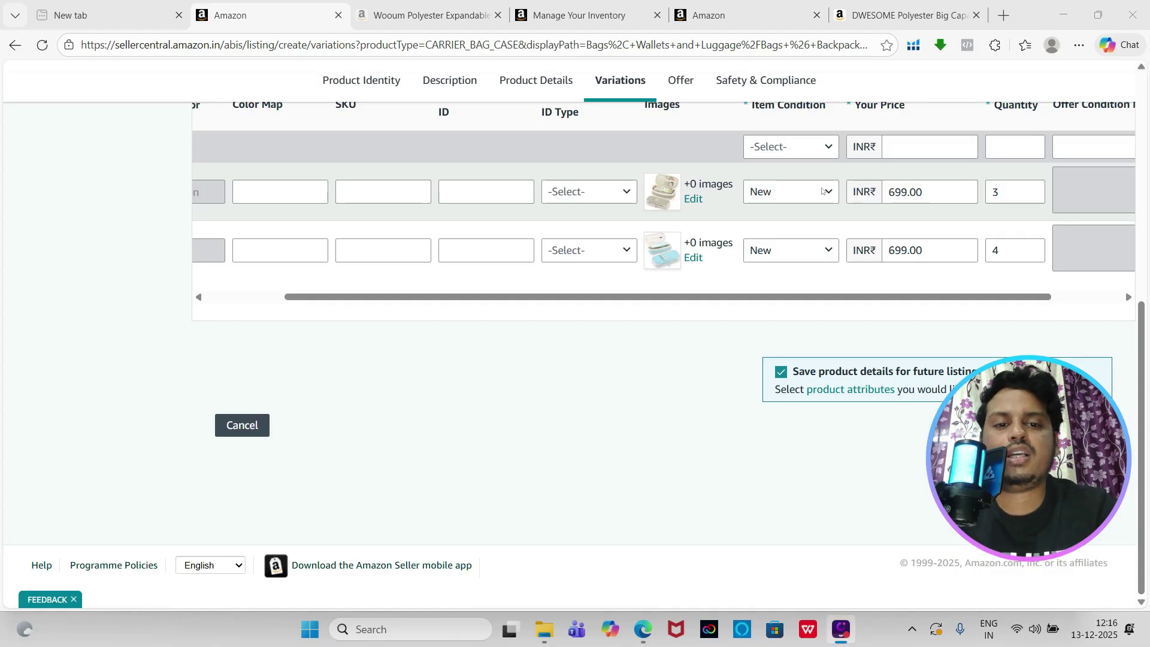
Submit the listing with its two color variations and close the submission confirmation
{"action": "scroll", "coordinate": [822, 190], "scroll_direction": "down", "scroll_amount": 1}
{"action": "scroll", "coordinate": [822, 191], "scroll_direction": "up", "scroll_amount": 1}
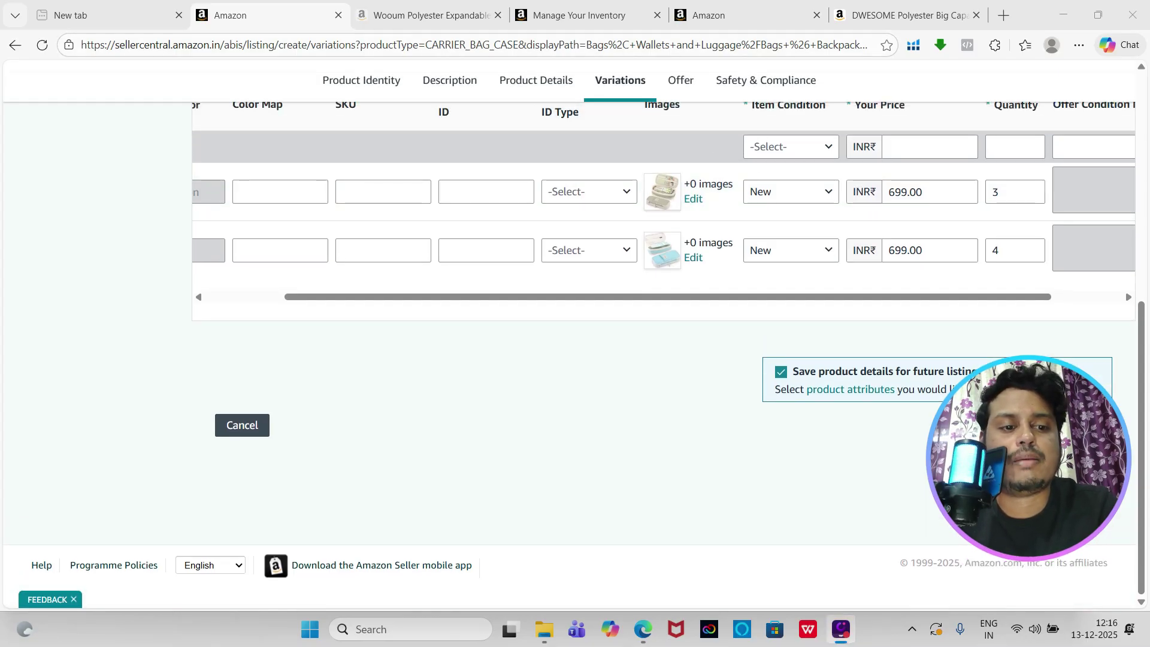
{"action": "key", "text": "alt+Tab"}
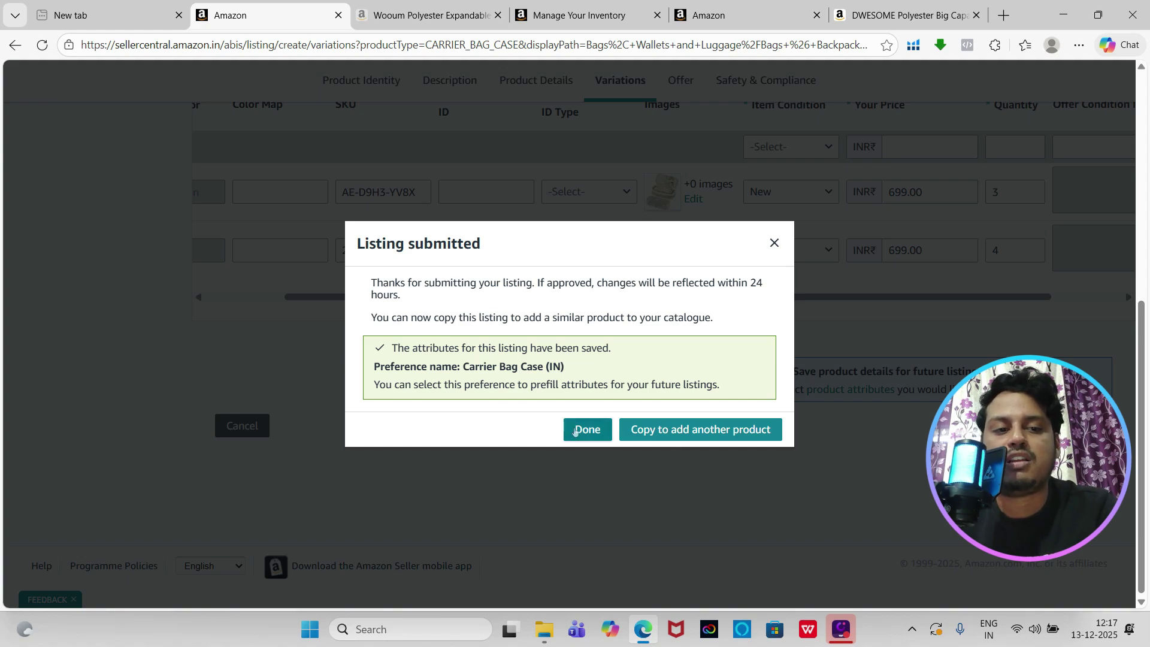
{"action": "left_click", "coordinate": [566, 429]}
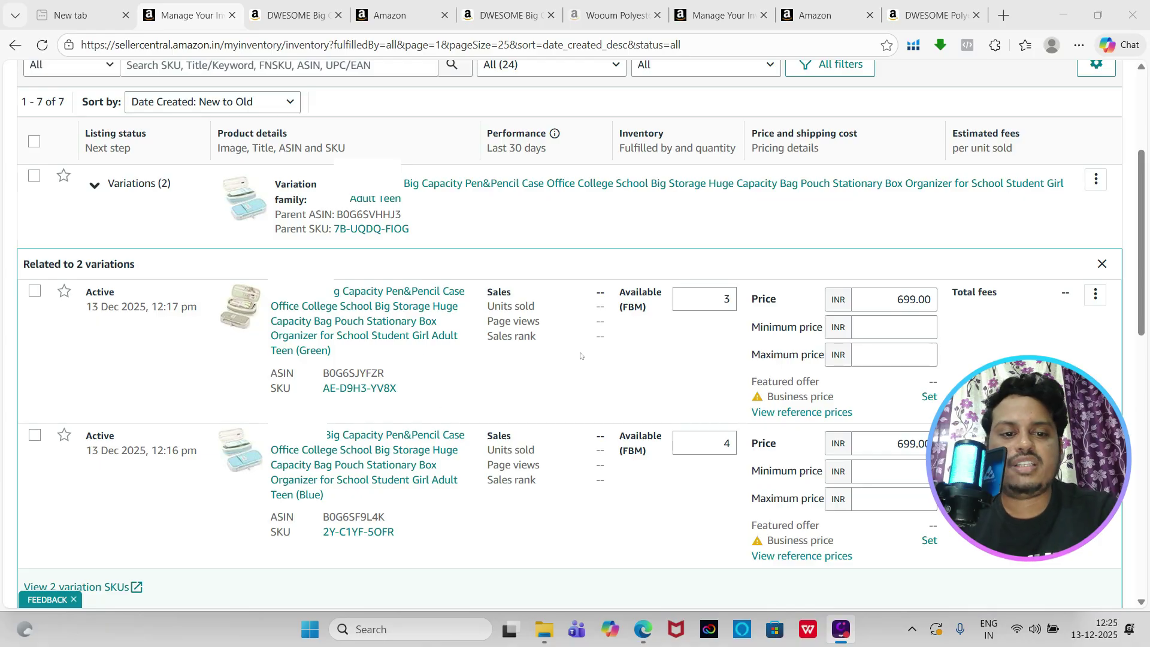
View the available listing actions for the green variation in the inventory, then dismiss them
{"action": "left_click", "coordinate": [1097, 297]}
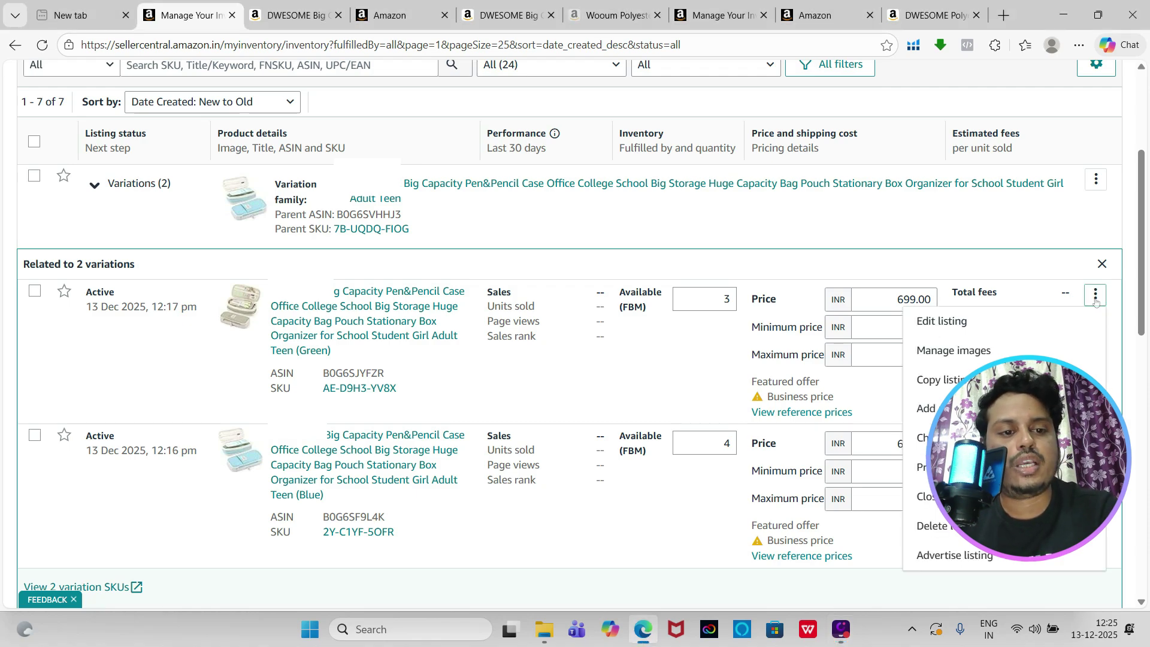
{"action": "left_click", "coordinate": [660, 350]}
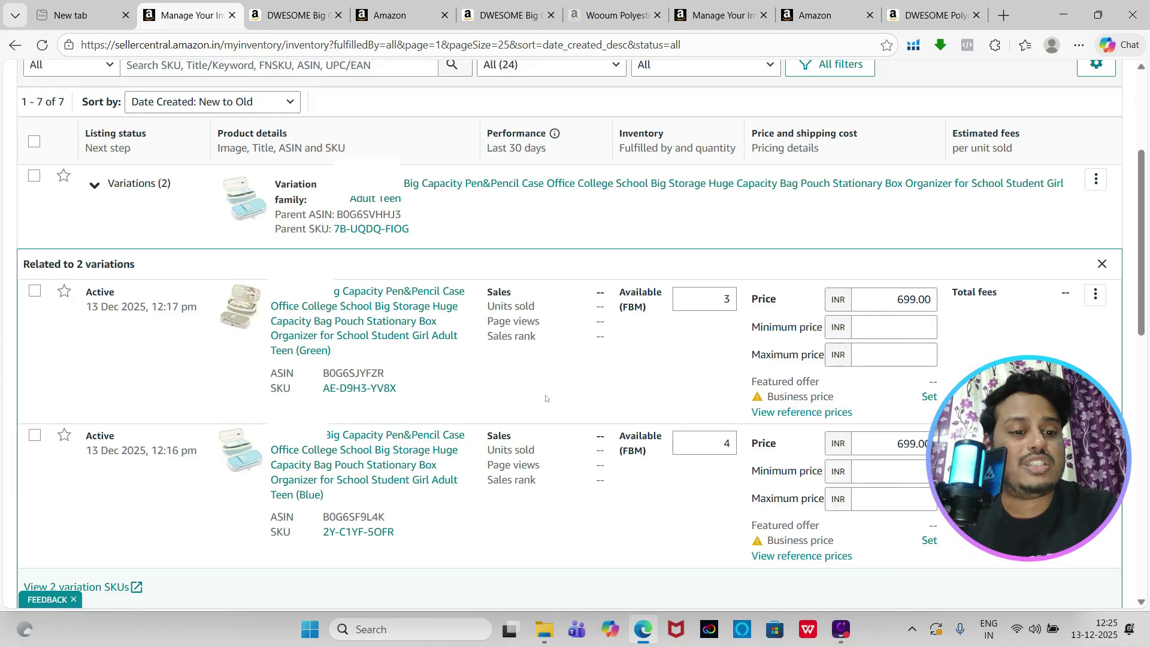
{"action": "left_click", "coordinate": [926, 346]}
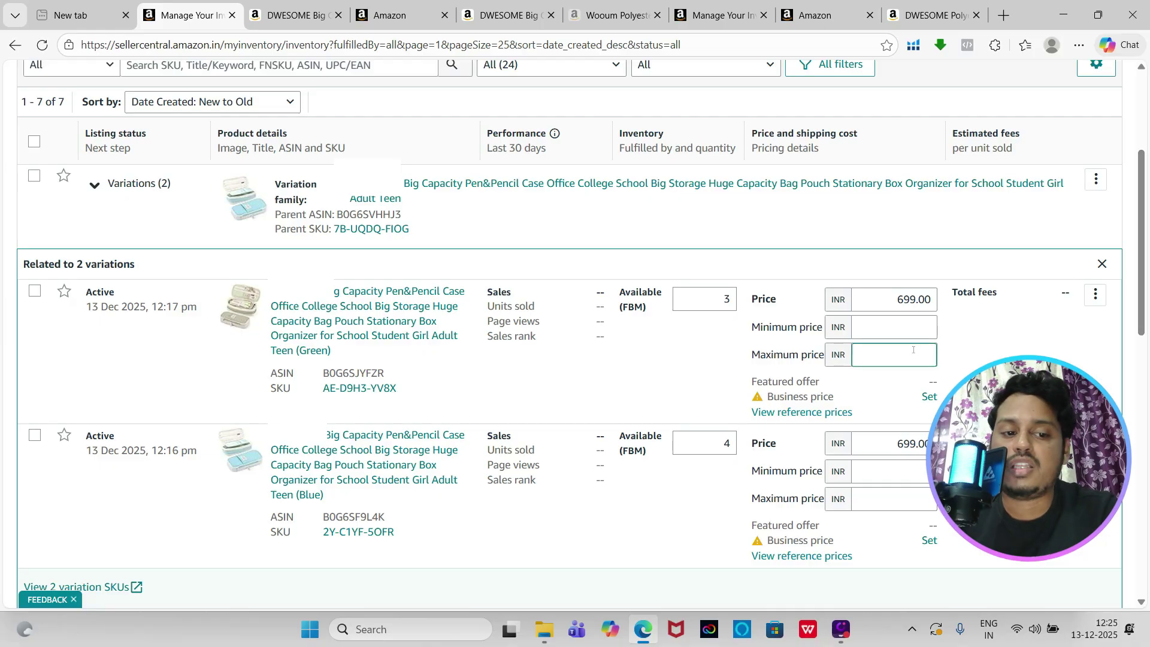